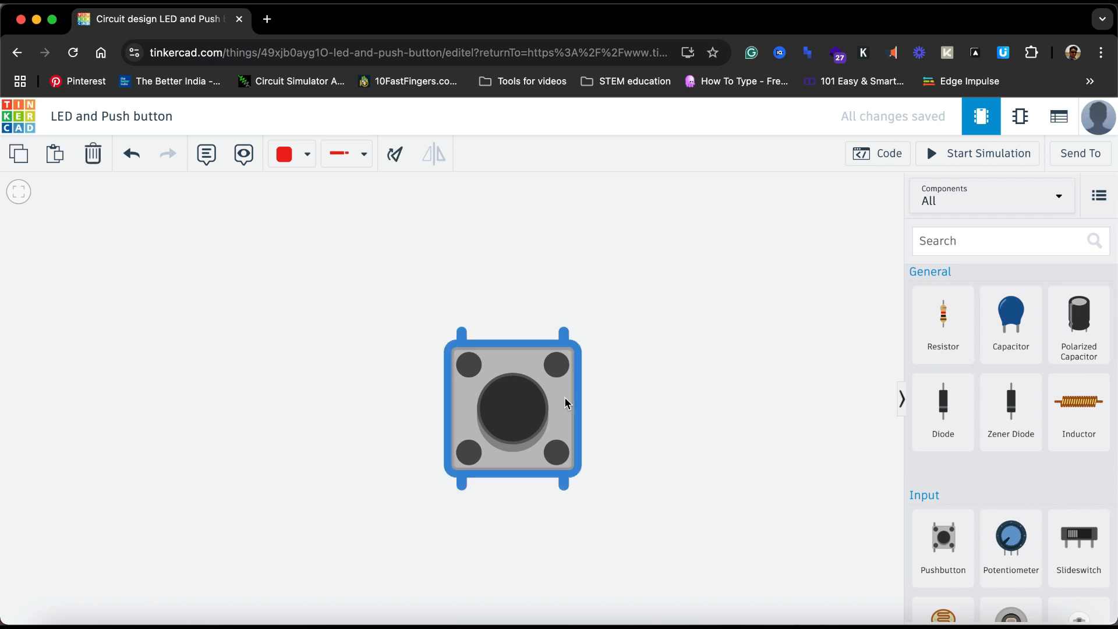
Step: Delete the lone pushbutton and place the LED Light Up starter circuit on the empty workplane
{"action": "key", "text": "Delete"}
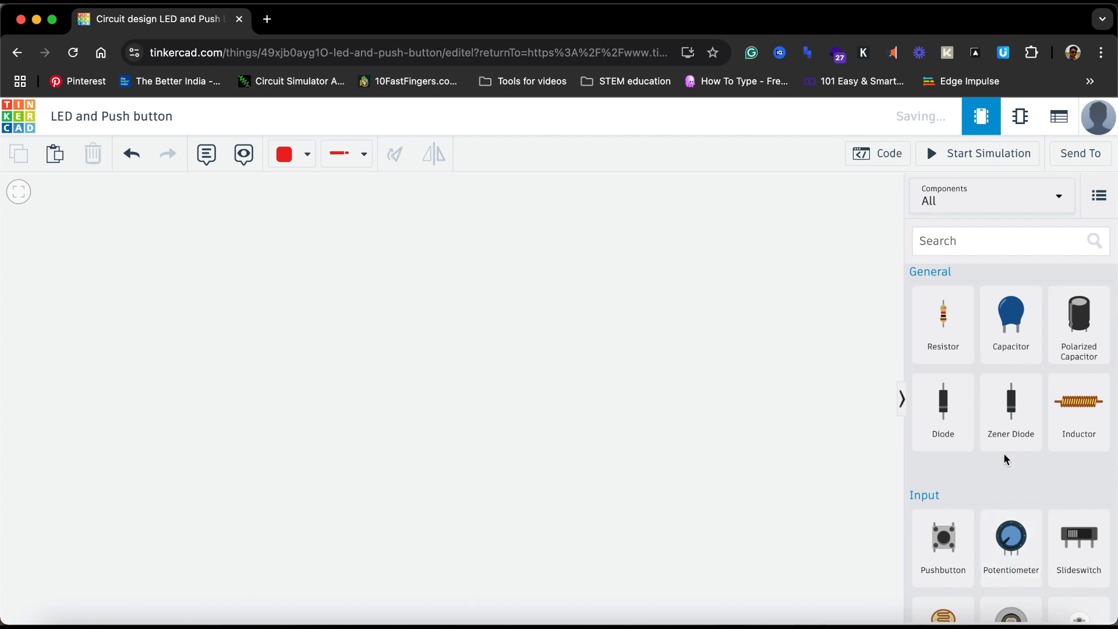
{"action": "left_click", "coordinate": [982, 201]}
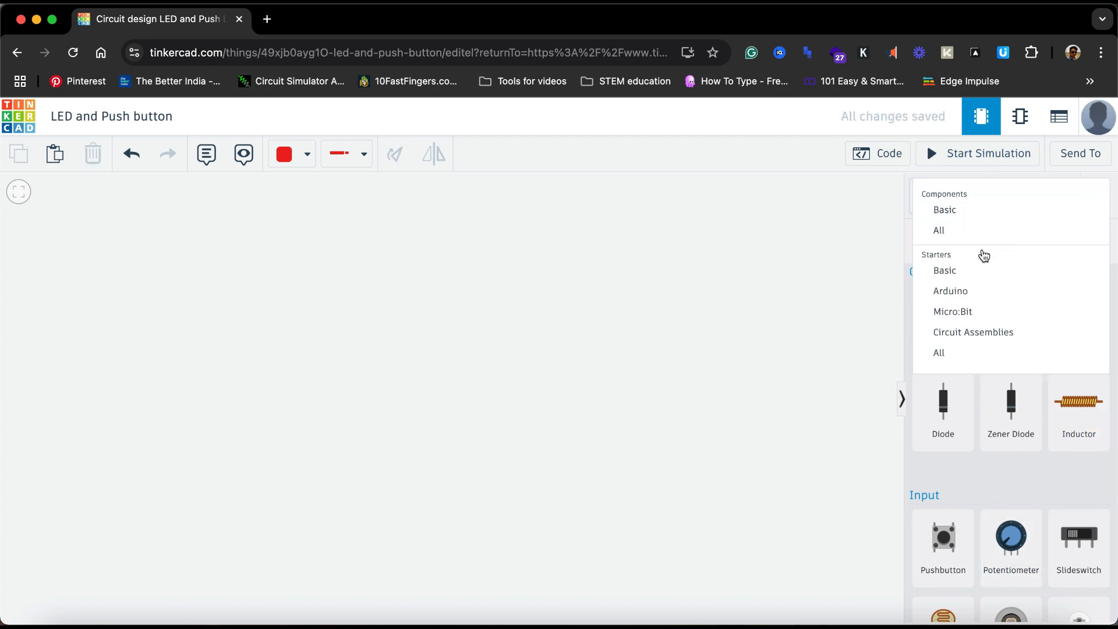
{"action": "left_click", "coordinate": [953, 281]}
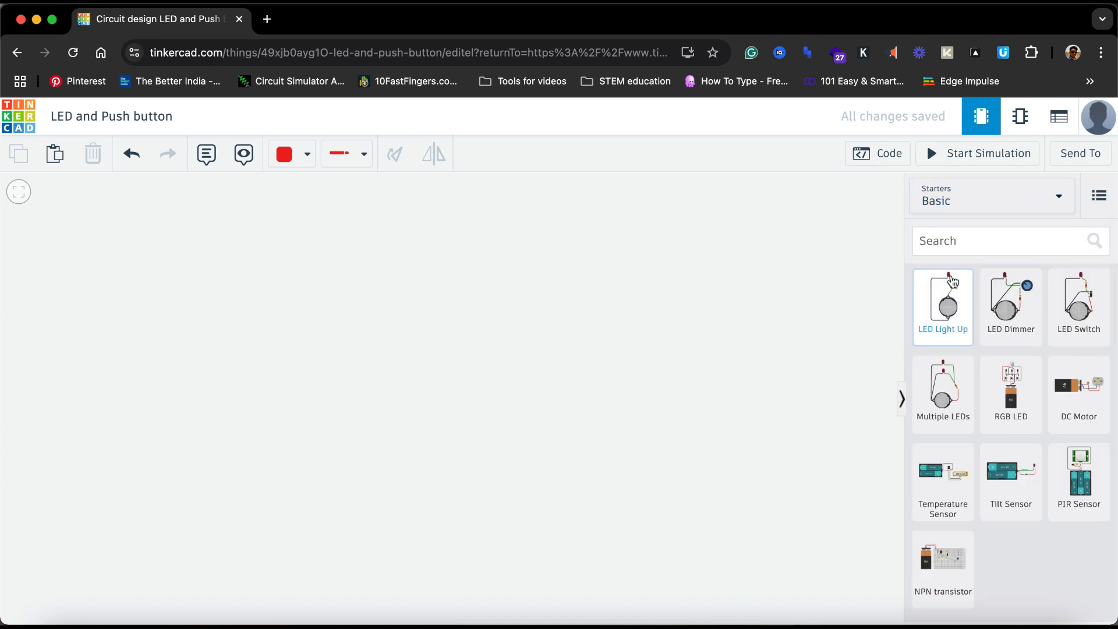
{"action": "left_click_drag", "start_coordinate": [944, 297], "coordinate": [457, 411]}
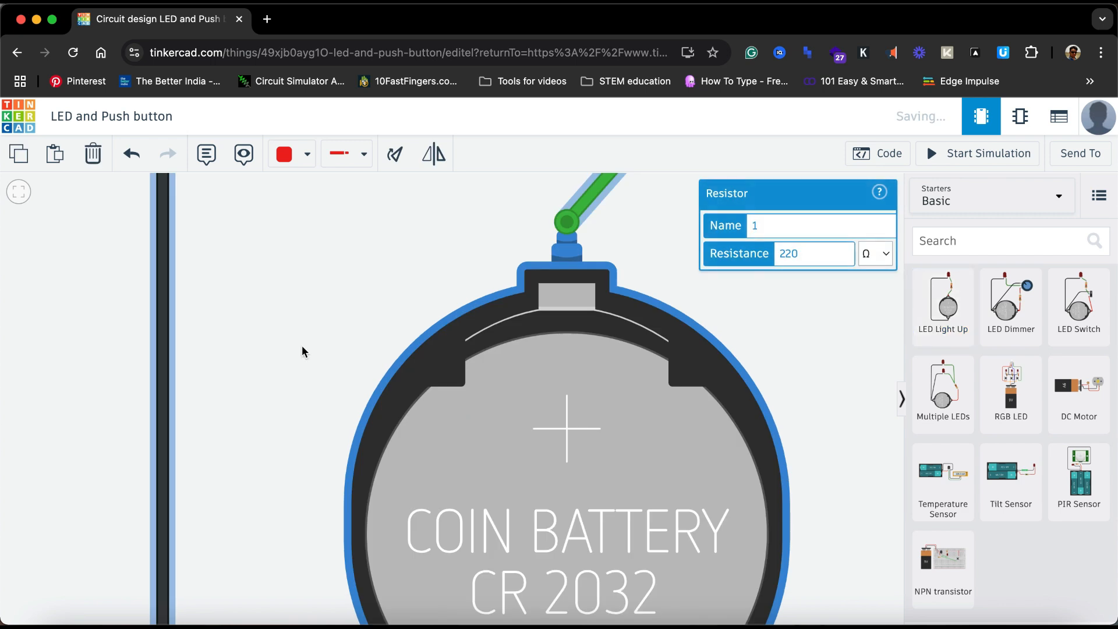
{"action": "left_click", "coordinate": [15, 199]}
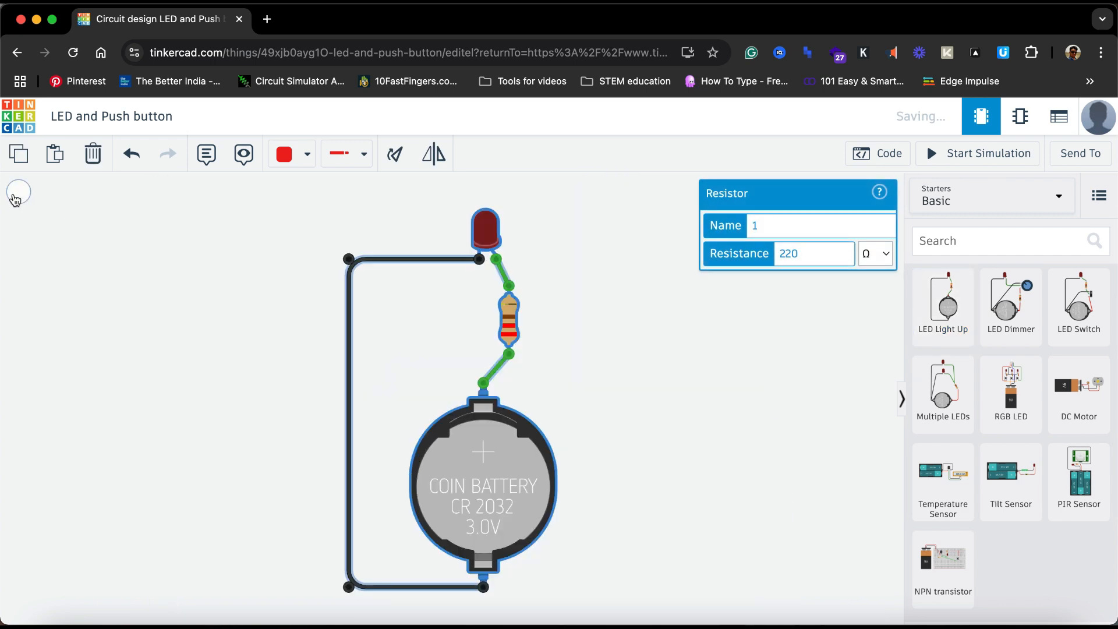
{"action": "left_click", "coordinate": [637, 400]}
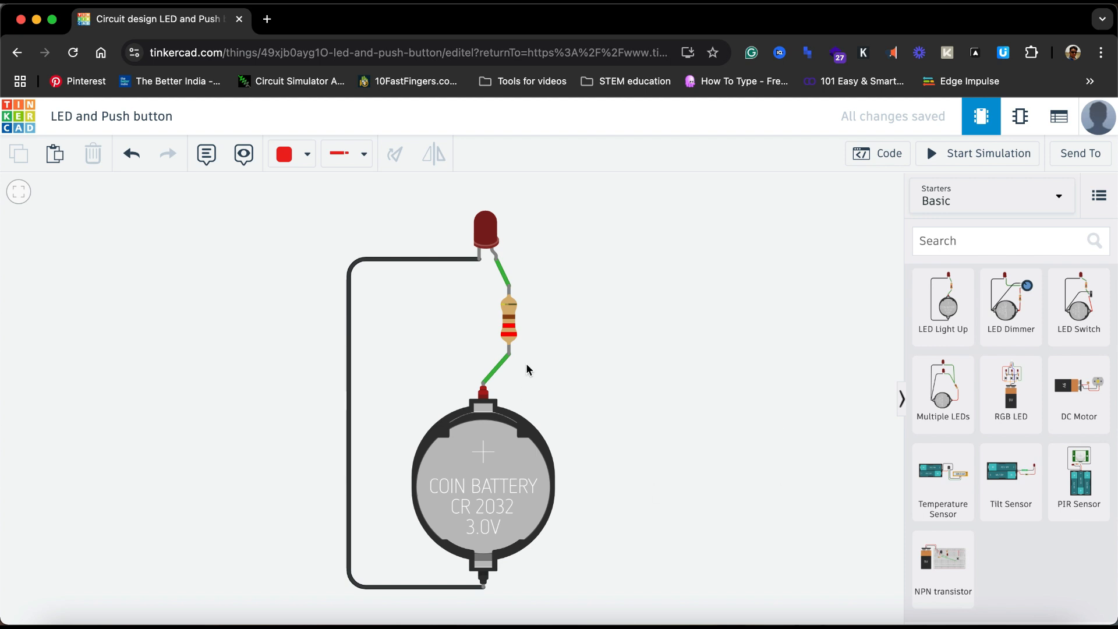
Step: Replace the circuit's resistor with a pushbutton placed between the LED and the coin battery, slightly to their right
{"action": "left_click", "coordinate": [510, 317]}
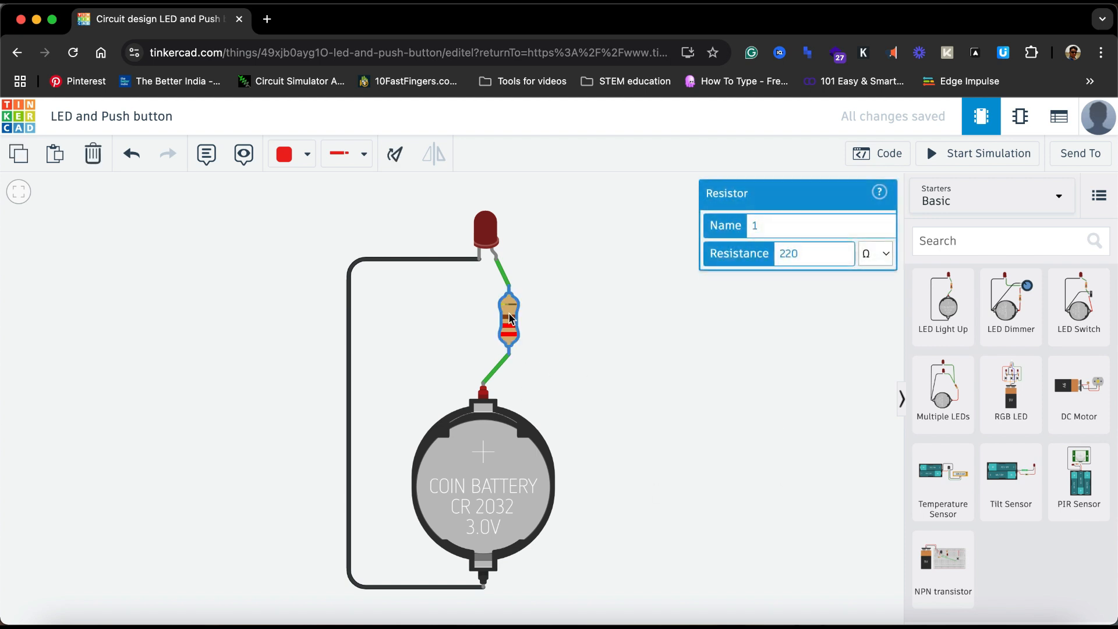
{"action": "key", "text": "Delete"}
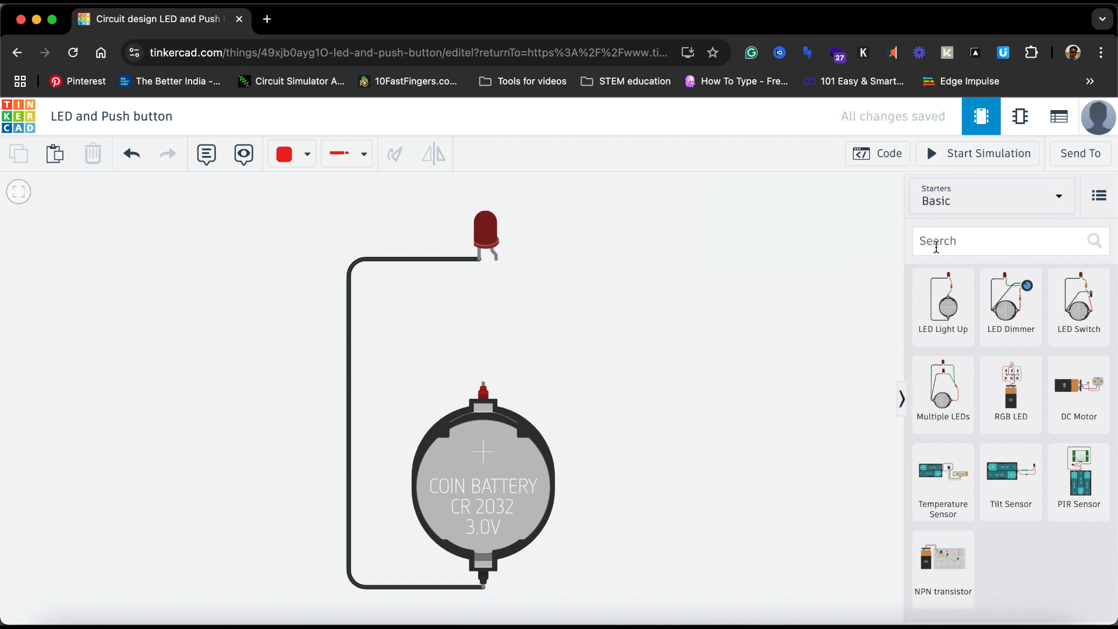
{"action": "left_click", "coordinate": [963, 210]}
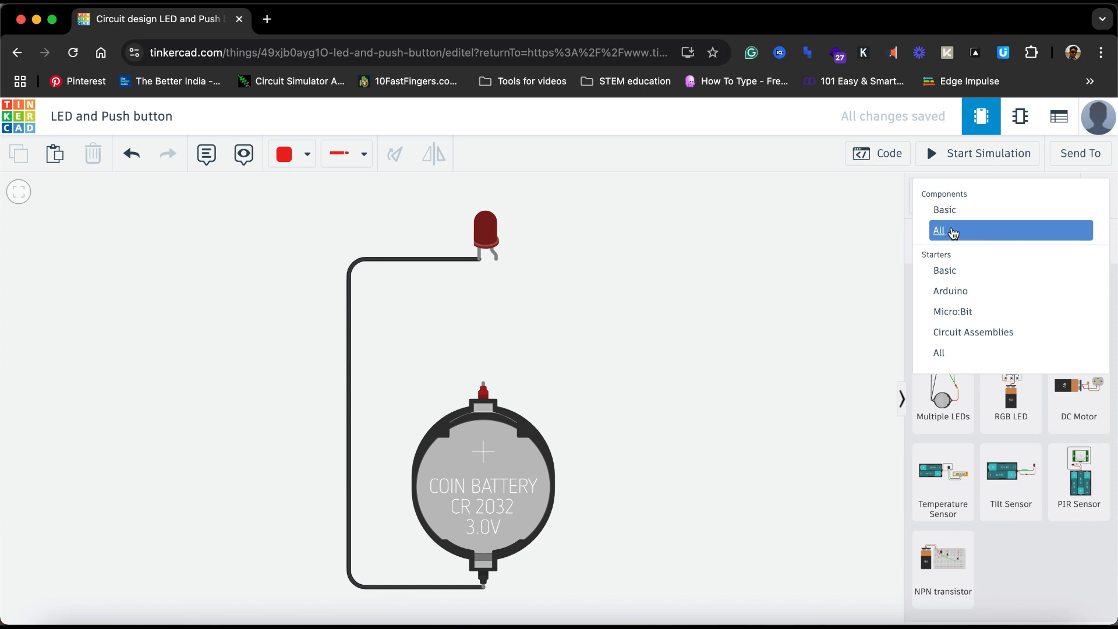
{"action": "left_click", "coordinate": [947, 231]}
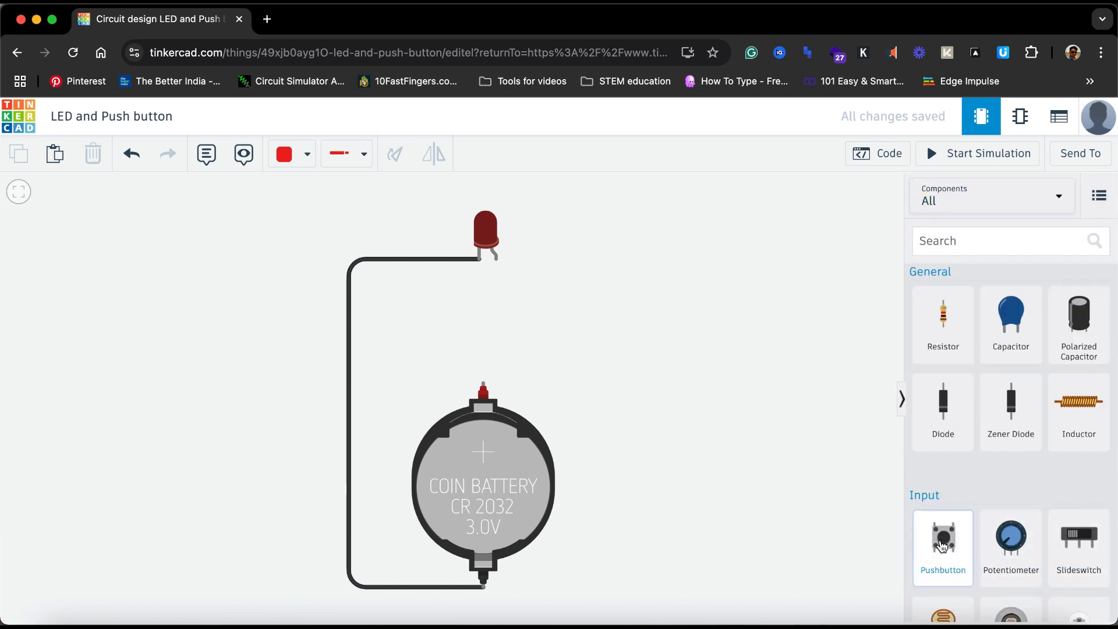
{"action": "left_click", "coordinate": [513, 322]}
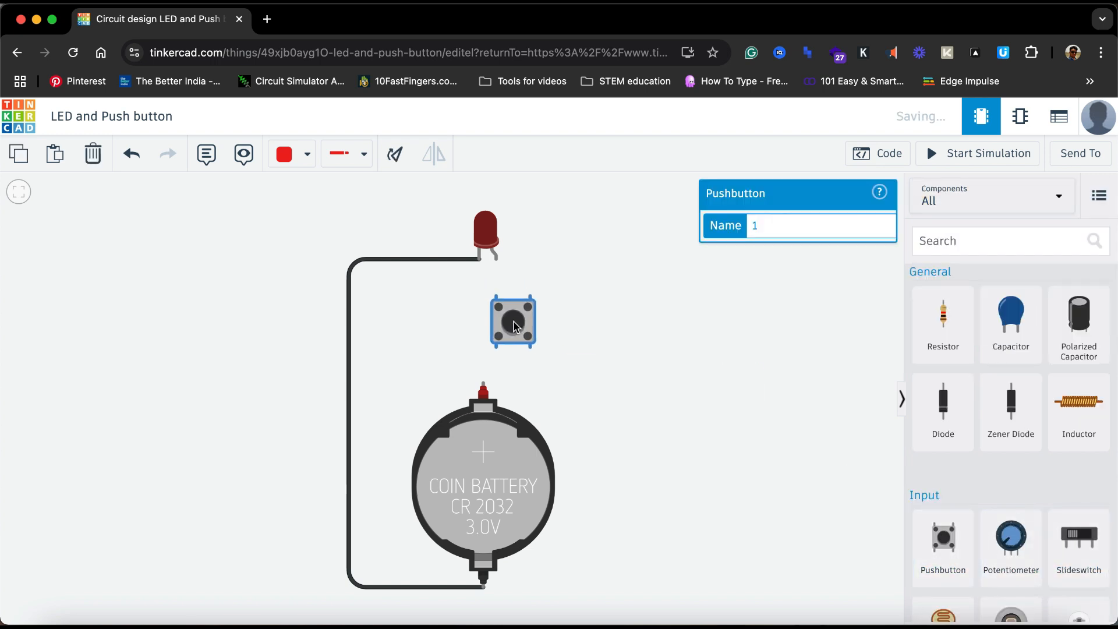
{"action": "left_click", "coordinate": [663, 382]}
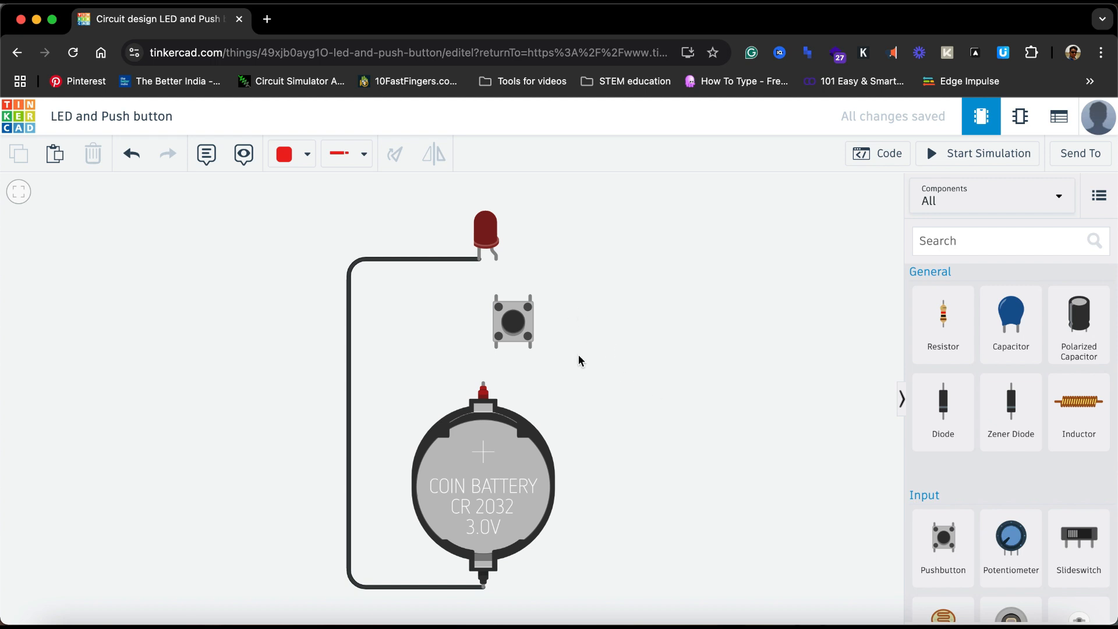
{"action": "left_click", "coordinate": [519, 321]}
{"action": "left_click_drag", "start_coordinate": [519, 321], "coordinate": [524, 321]}
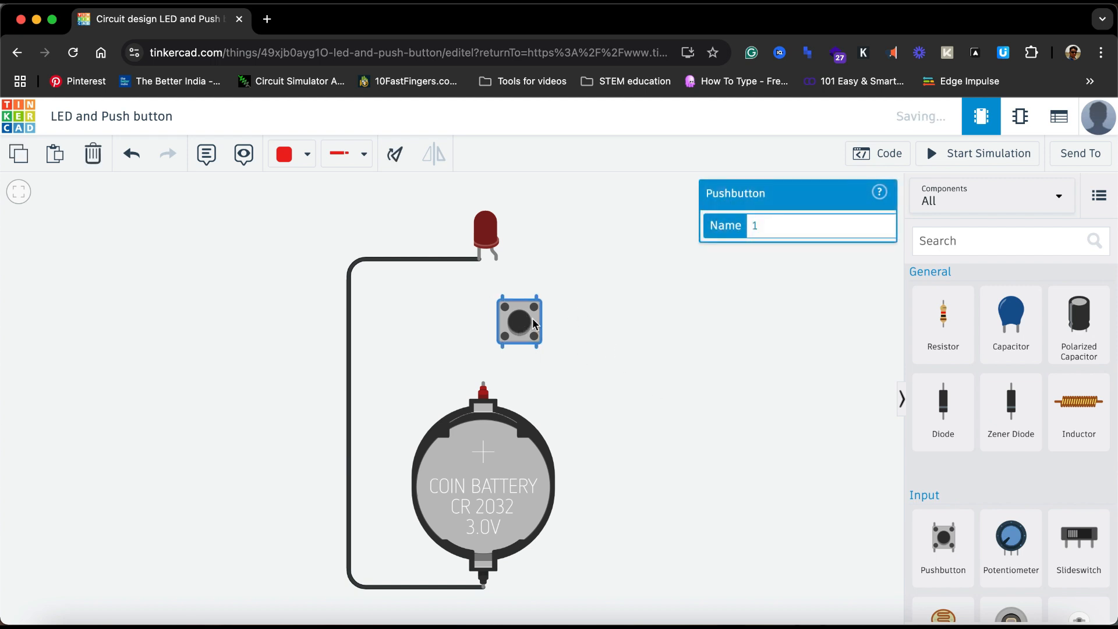
{"action": "left_click", "coordinate": [587, 364]}
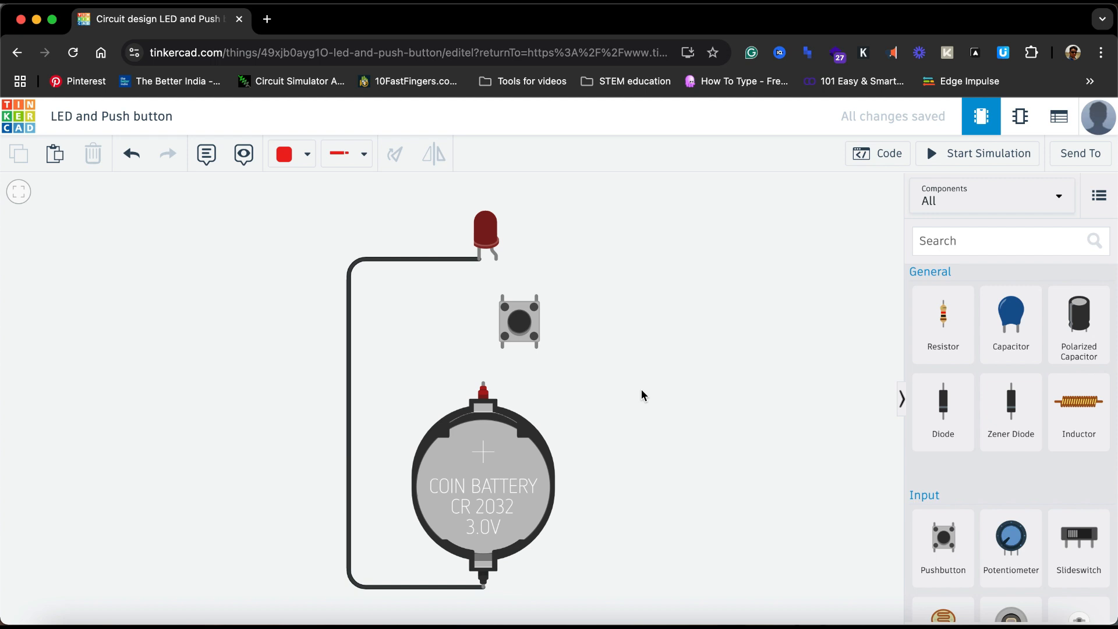
Step: Wire the LED's bent leg to the pushbutton's upper-left terminal, and its lower-right terminal to the battery's positive terminal
{"action": "left_click", "coordinate": [496, 260]}
{"action": "left_click_drag", "start_coordinate": [497, 260], "coordinate": [504, 294]}
{"action": "left_click", "coordinate": [504, 296]}
{"action": "left_click", "coordinate": [537, 348]}
{"action": "left_click", "coordinate": [488, 383]}
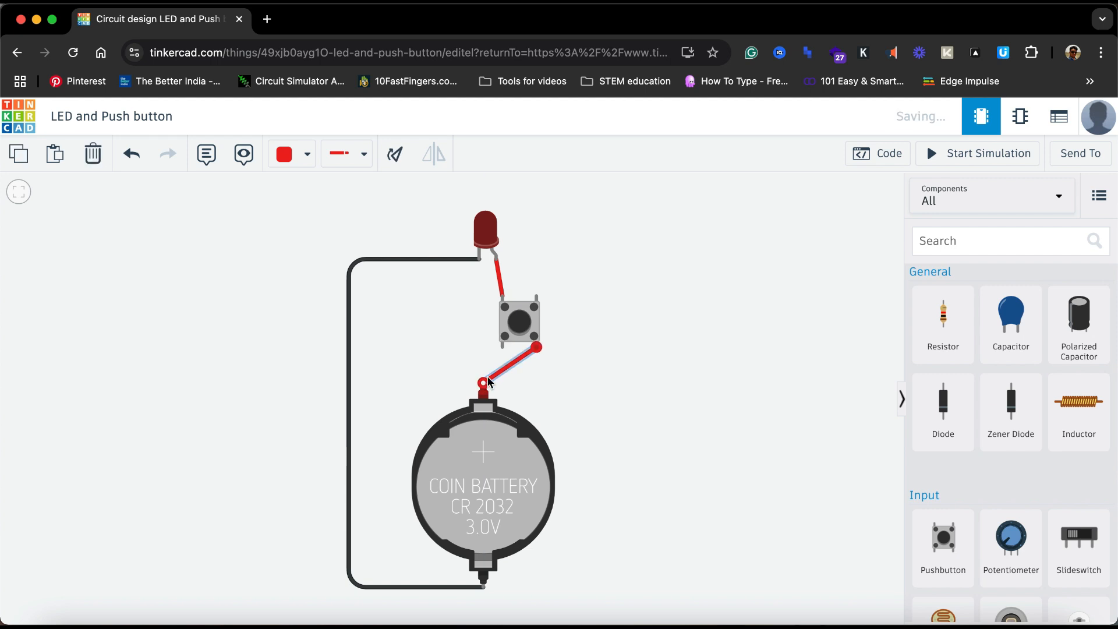
{"action": "left_click", "coordinate": [622, 463]}
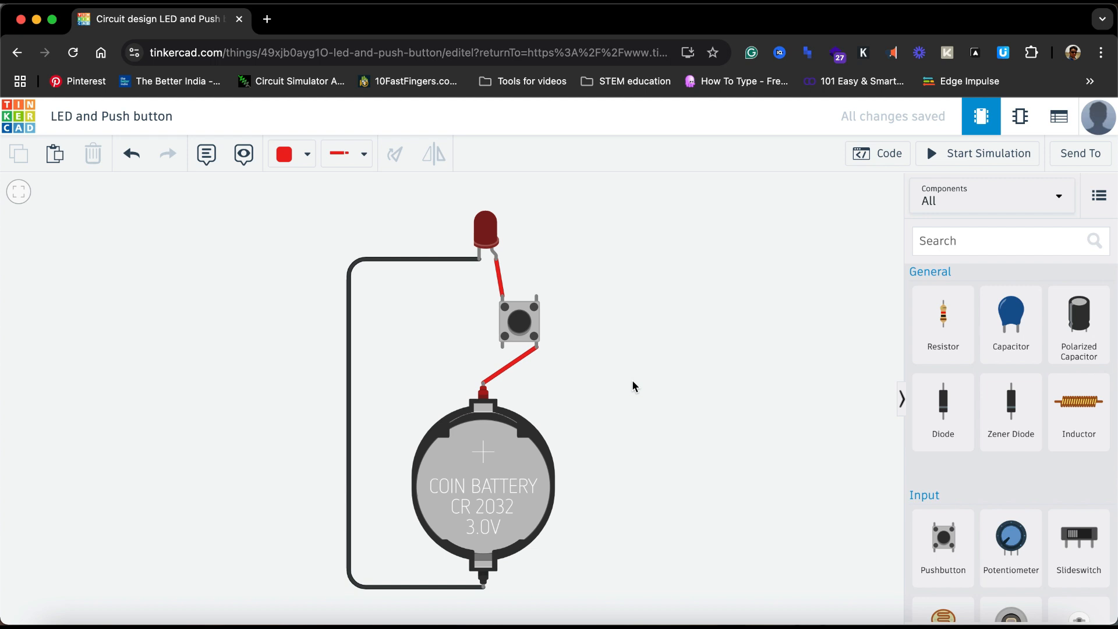
Step: Simulate the circuit, press and hold the pushbutton to test the LED, and stop the simulation
{"action": "left_click", "coordinate": [955, 154]}
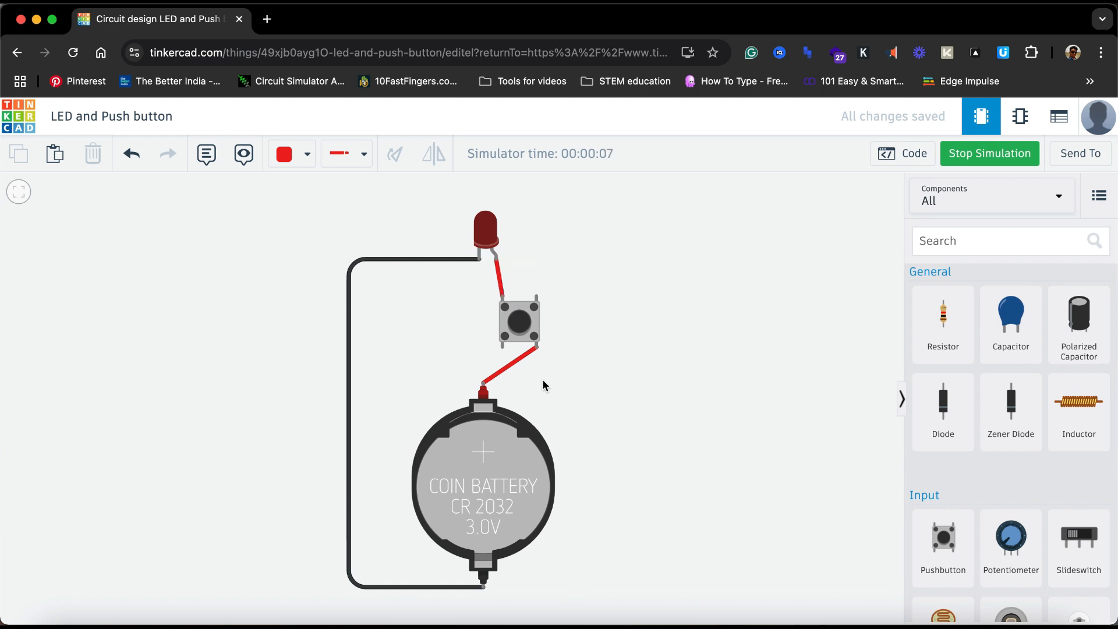
{"action": "left_click", "coordinate": [523, 326]}
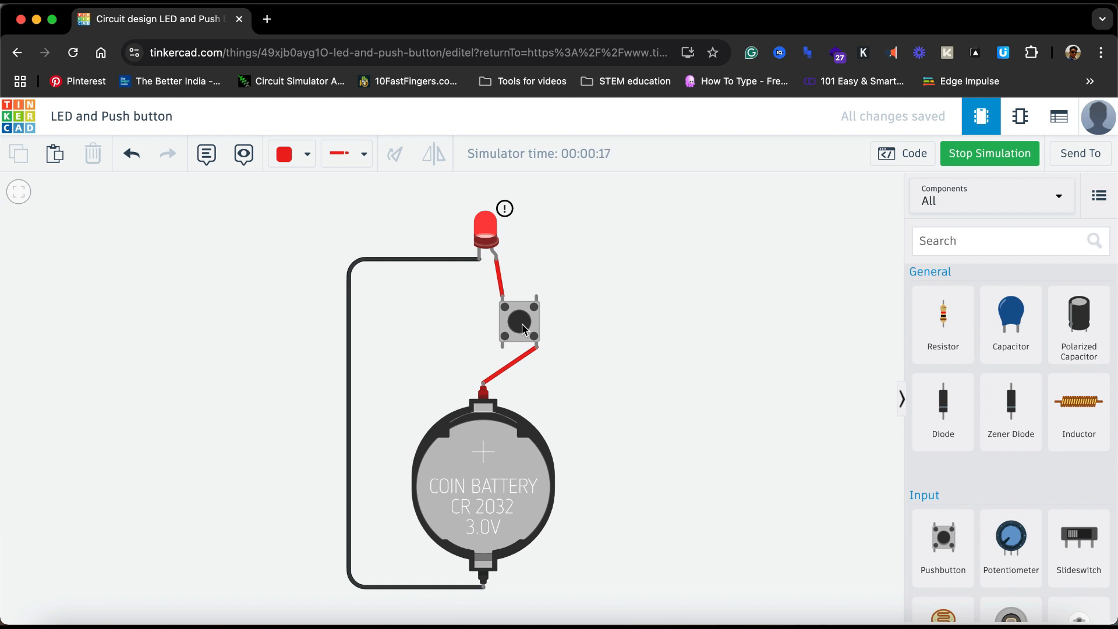
{"action": "left_click_drag", "start_coordinate": [523, 328], "coordinate": [522, 328]}
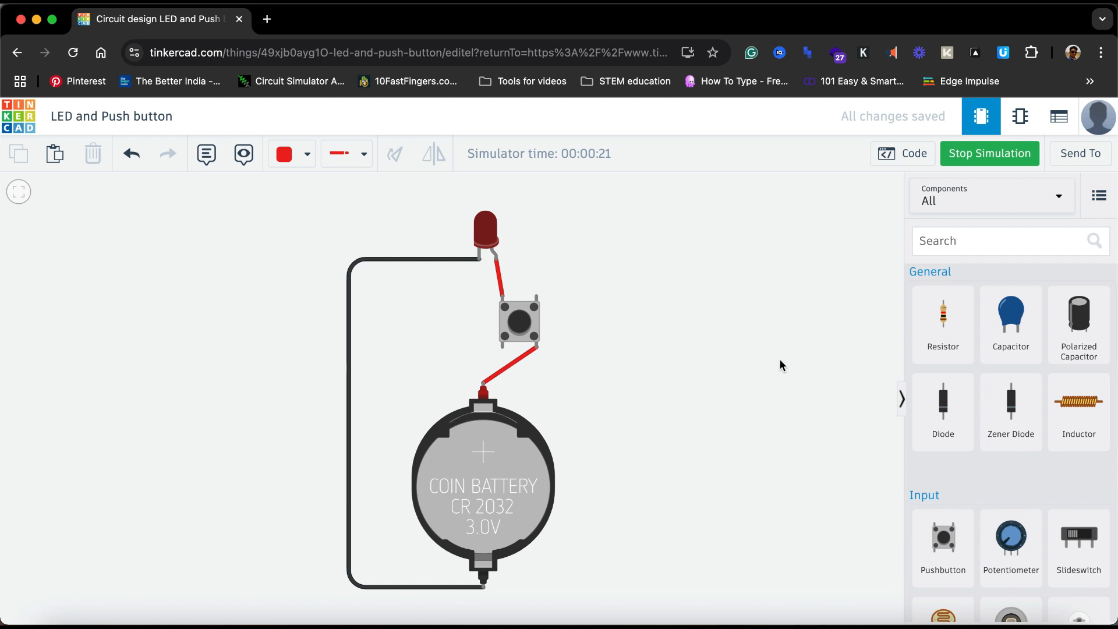
{"action": "left_click", "coordinate": [985, 159]}
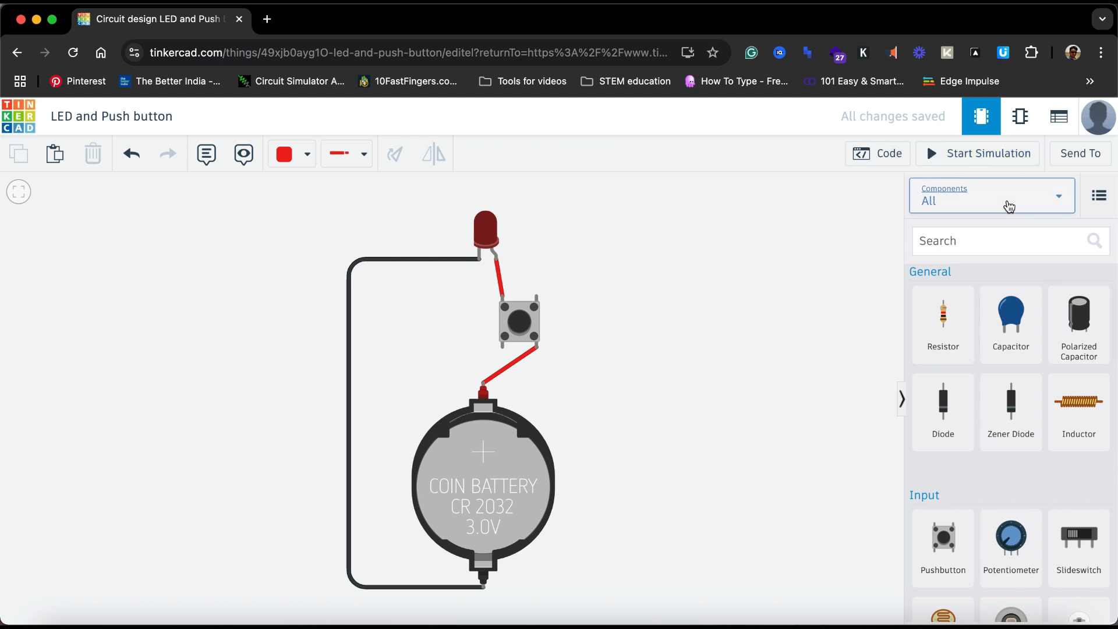
Step: Add a second LED Light Up starter circuit to the right of the first one
{"action": "left_click", "coordinate": [1008, 204]}
{"action": "left_click", "coordinate": [965, 270]}
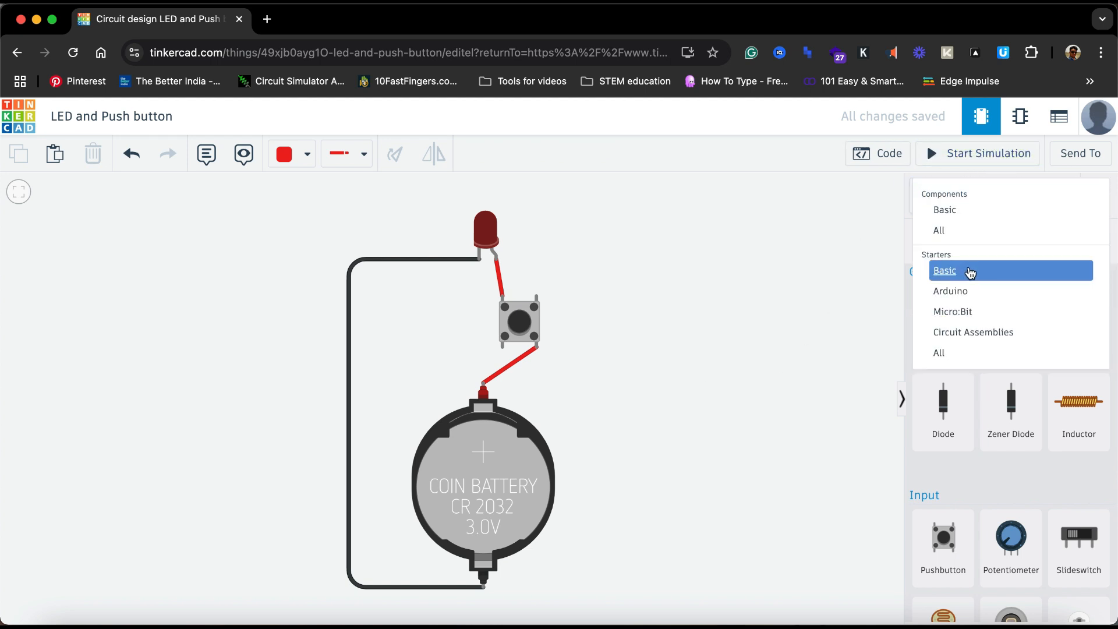
{"action": "left_click_drag", "start_coordinate": [965, 326], "coordinate": [690, 429]}
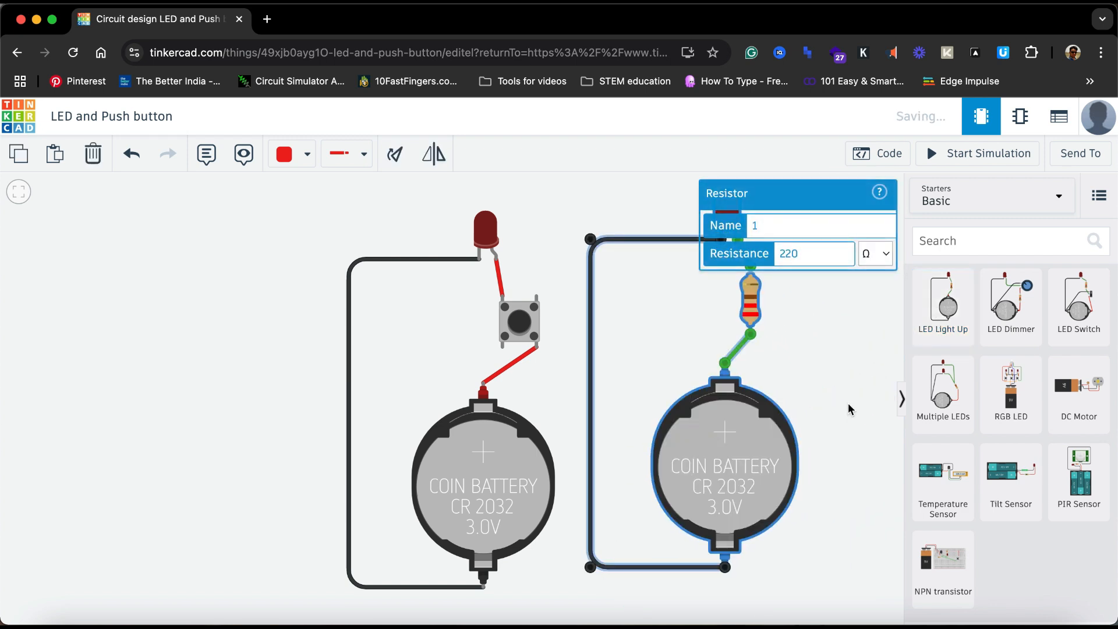
{"action": "left_click", "coordinate": [18, 192]}
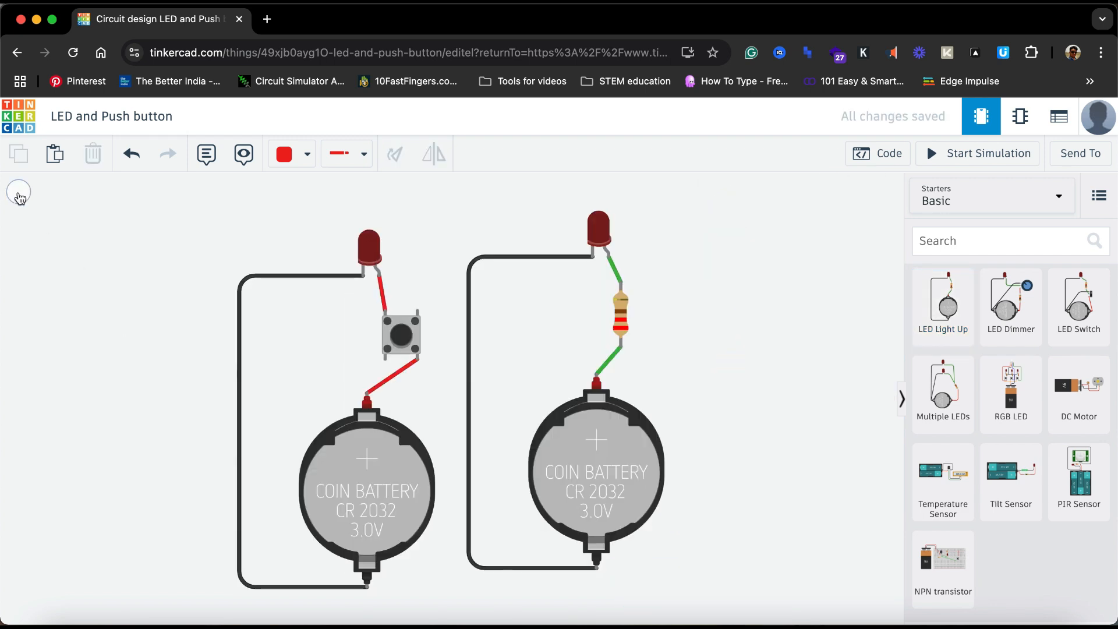
Step: Replace the second circuit's resistor with a pushbutton between its LED and coin battery
{"action": "left_click", "coordinate": [622, 315]}
{"action": "key", "text": "Delete"}
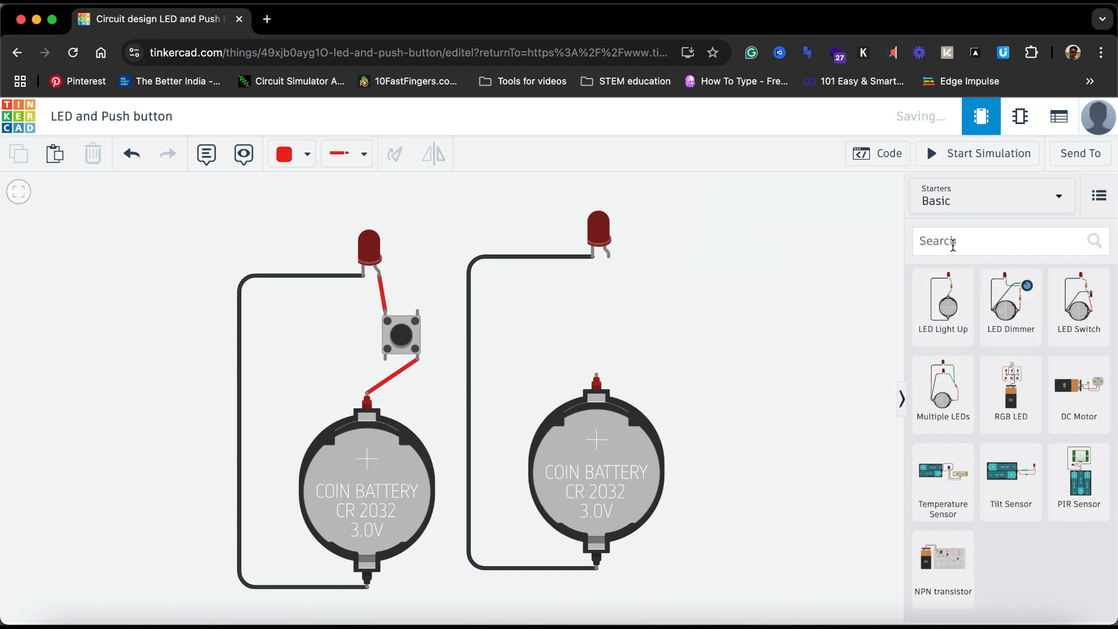
{"action": "left_click", "coordinate": [953, 245]}
{"action": "left_click", "coordinate": [990, 189]}
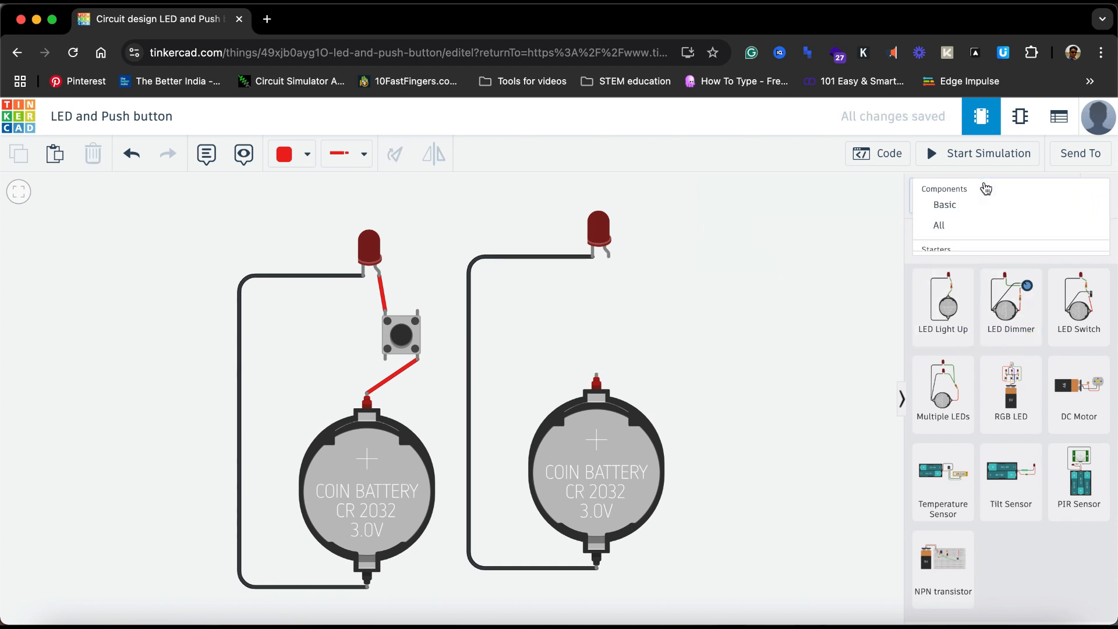
{"action": "left_click", "coordinate": [953, 233]}
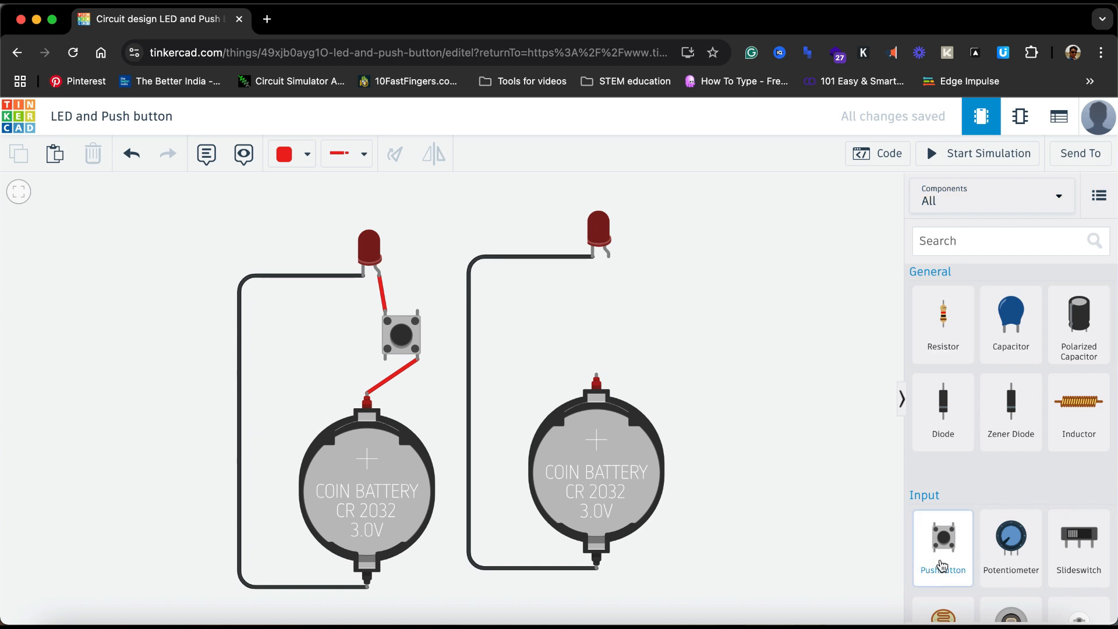
{"action": "left_click_drag", "start_coordinate": [943, 560], "coordinate": [587, 308]}
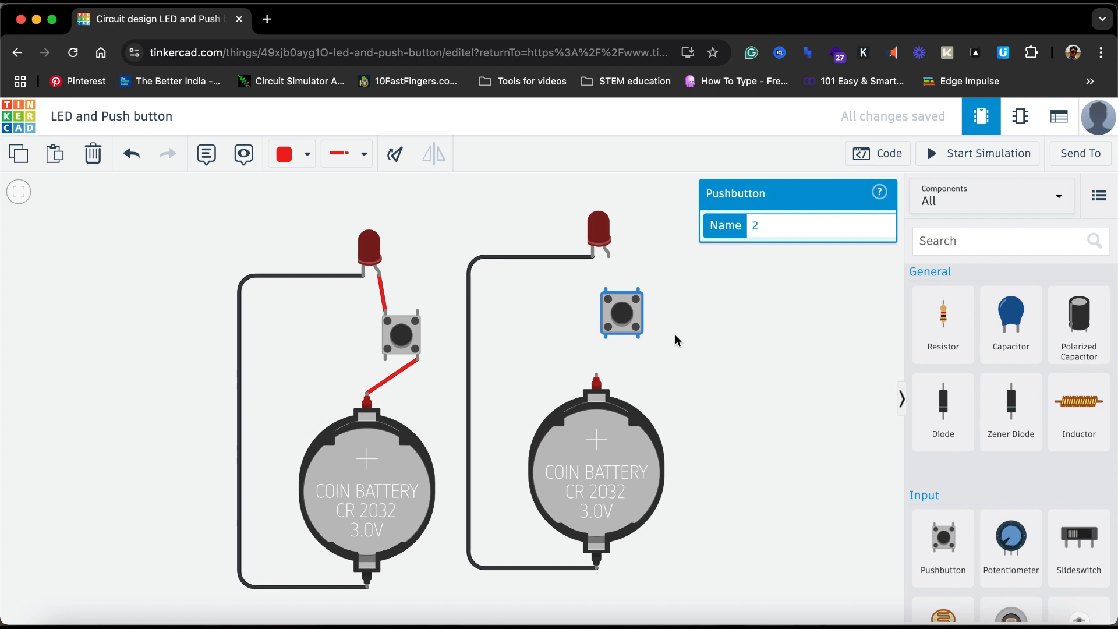
Step: Rotate the second pushbutton so its terminals point sideways, and move it slightly right of the LED and battery
{"action": "left_click", "coordinate": [394, 155]}
{"action": "left_click", "coordinate": [851, 453]}
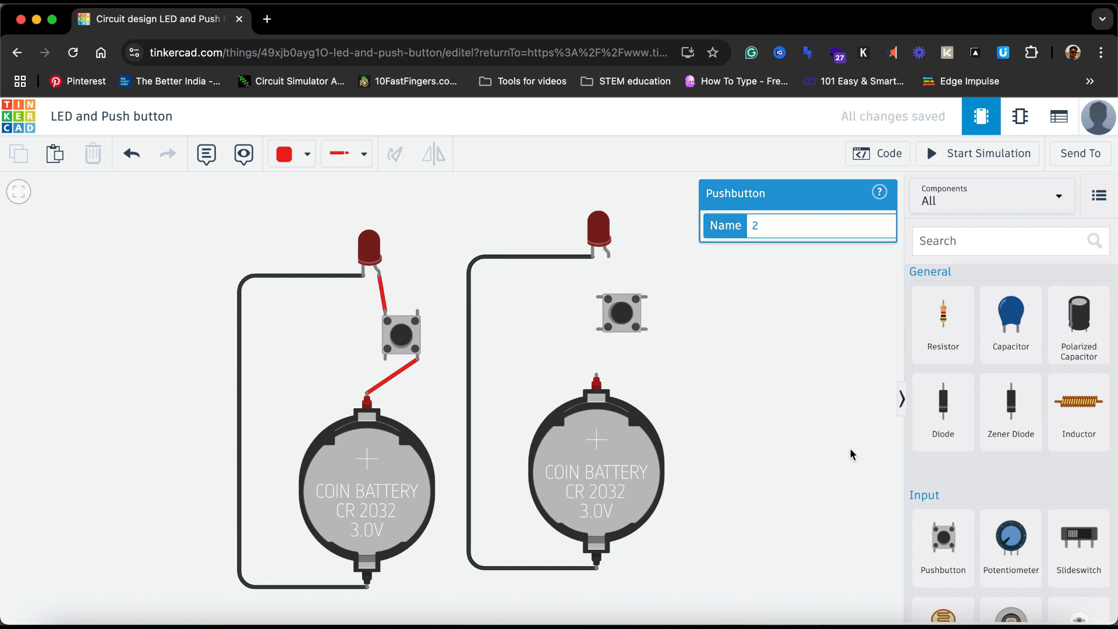
{"action": "left_click_drag", "start_coordinate": [623, 321], "coordinate": [651, 314]}
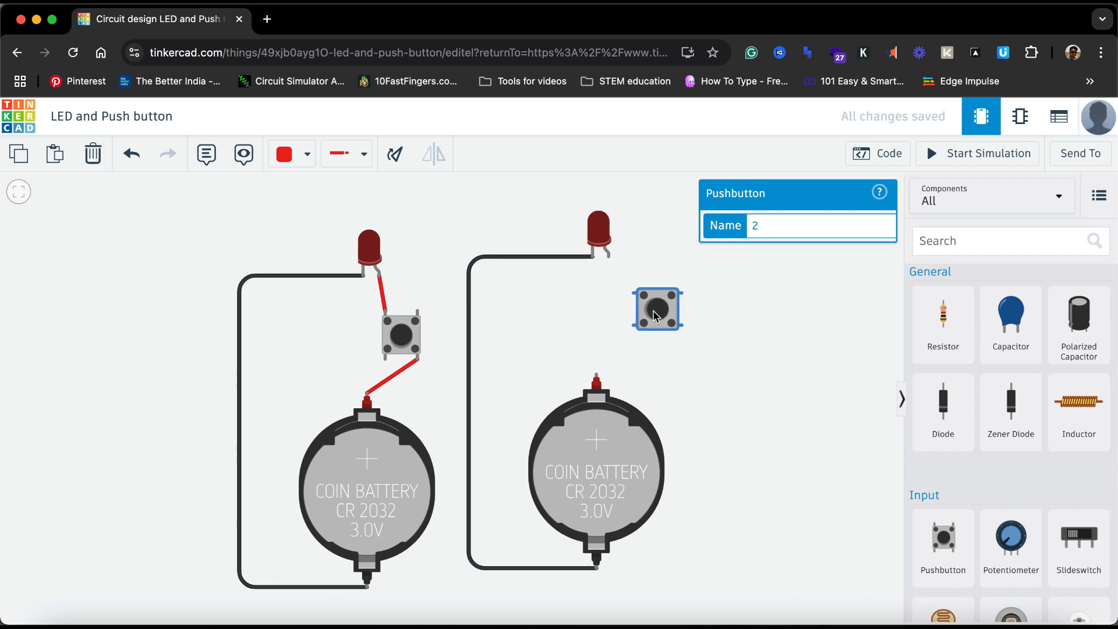
{"action": "left_click", "coordinate": [752, 362]}
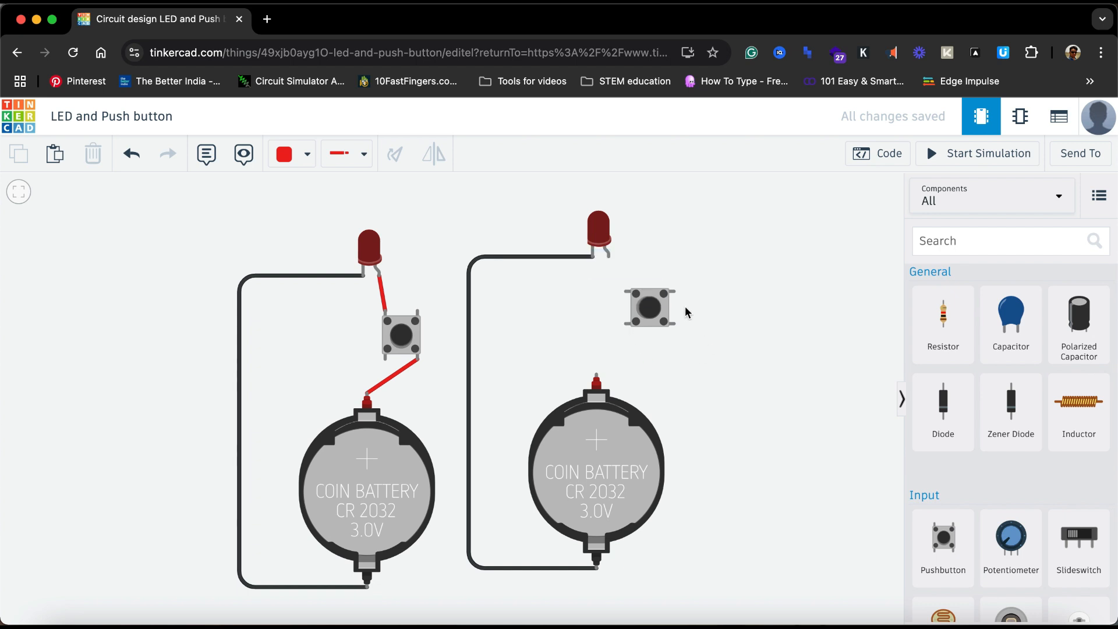
Step: Wire the second LED's bent leg to its pushbutton's upper-left terminal, and the battery's positive terminal to Terminal 2a
{"action": "left_click", "coordinate": [675, 293]}
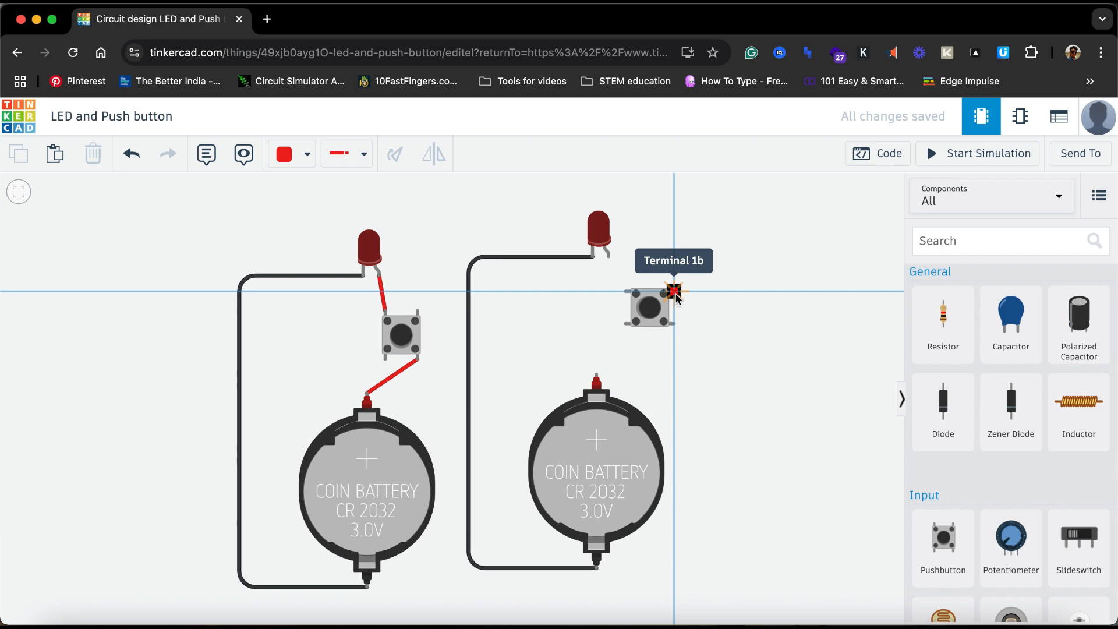
{"action": "left_click", "coordinate": [675, 293]}
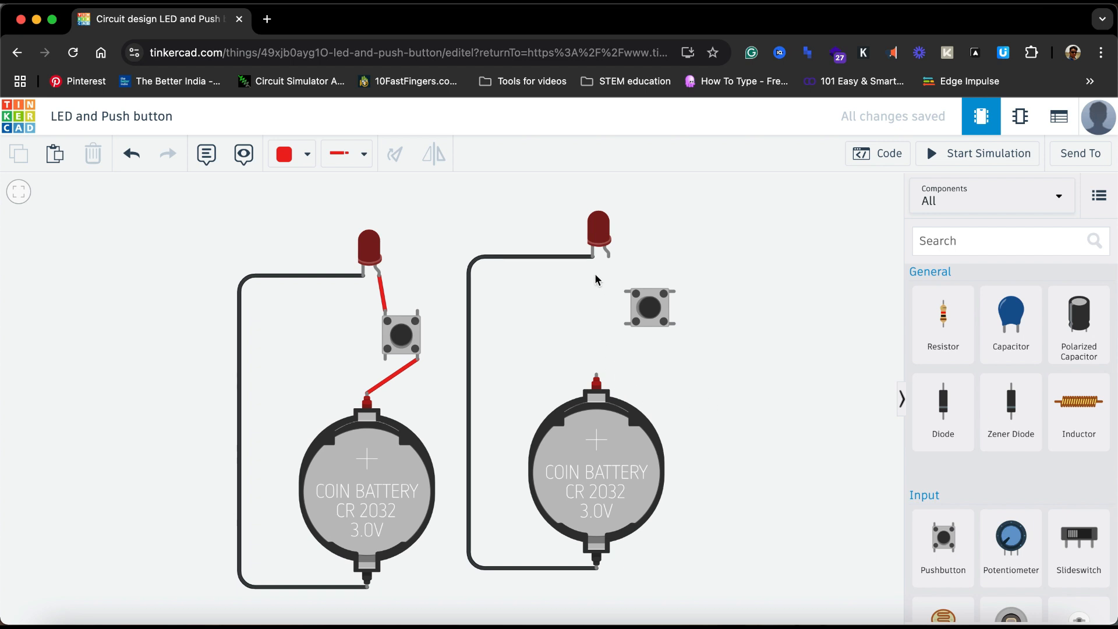
{"action": "left_click", "coordinate": [609, 257]}
{"action": "left_click", "coordinate": [625, 292]}
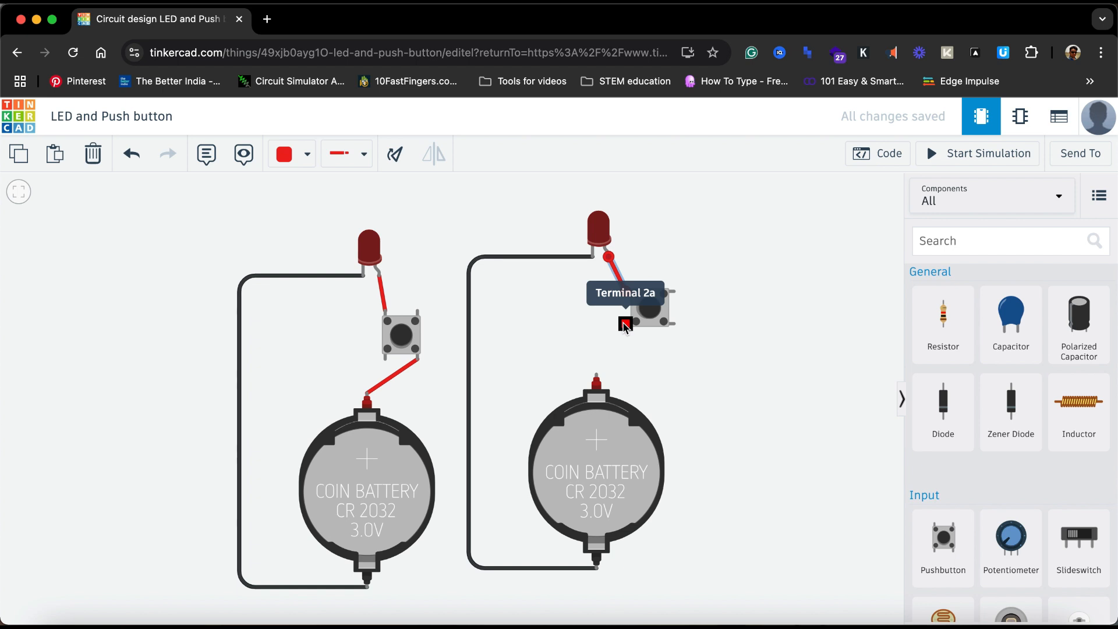
{"action": "left_click", "coordinate": [597, 379]}
{"action": "left_click", "coordinate": [615, 337]}
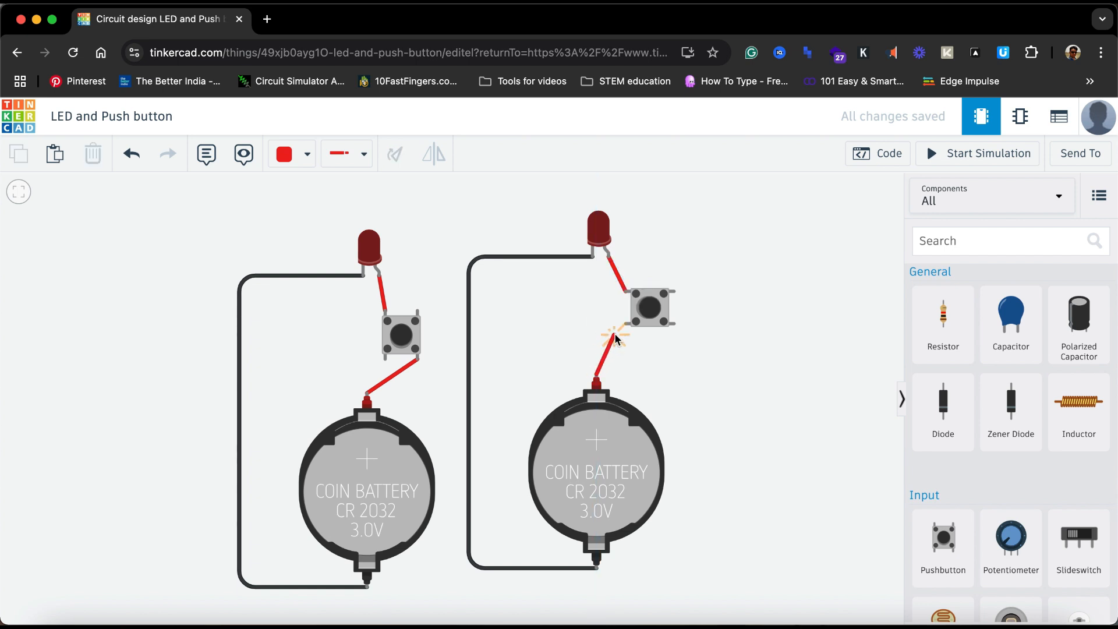
{"action": "left_click", "coordinate": [624, 324]}
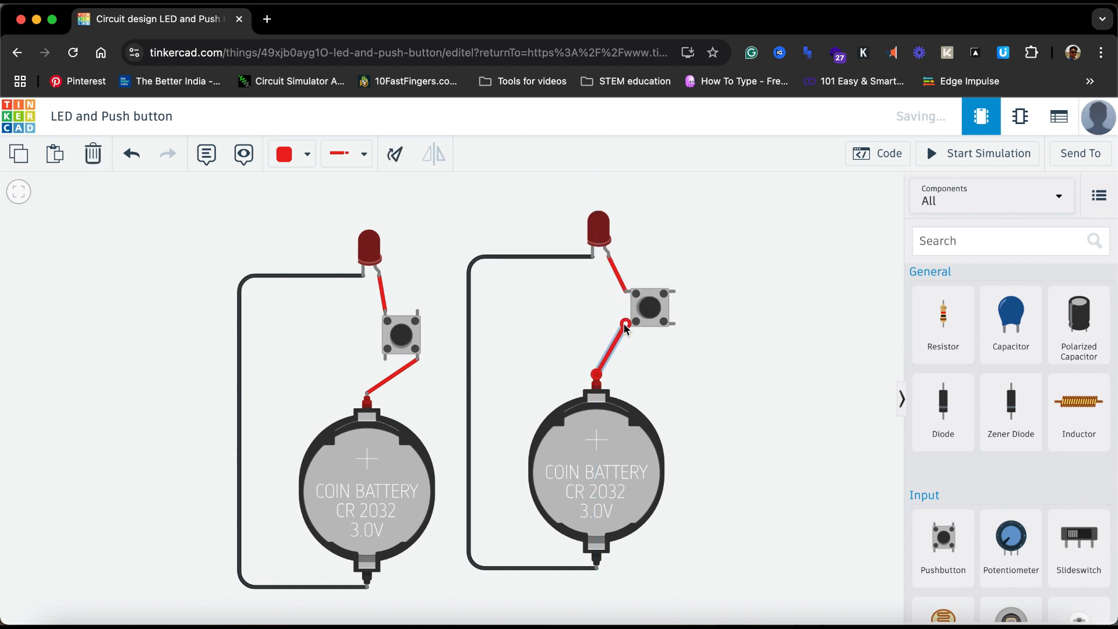
Step: Simulate both LED circuits and operate the pushbutton in each one to test its LED
{"action": "left_click", "coordinate": [931, 154]}
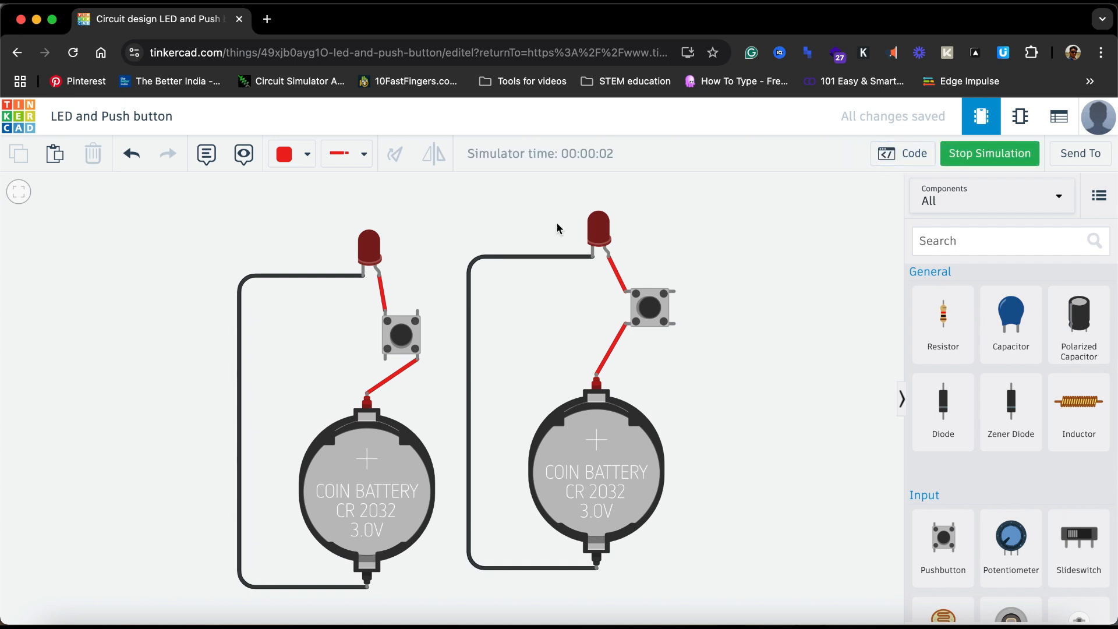
{"action": "left_click", "coordinate": [651, 315], "text": "shift"}
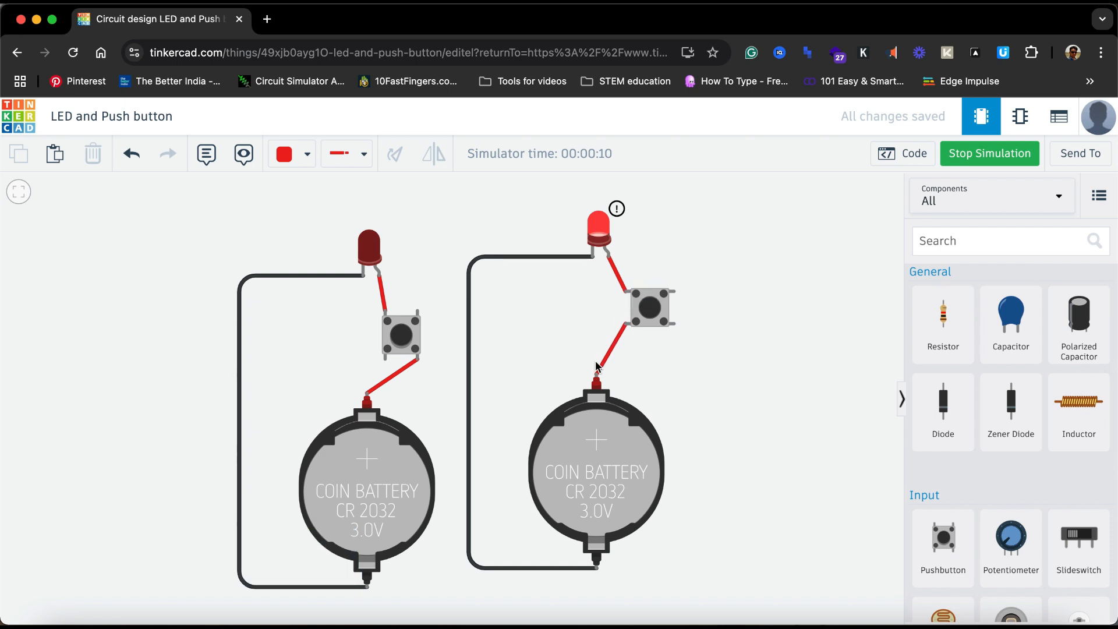
{"action": "left_click", "coordinate": [607, 300]}
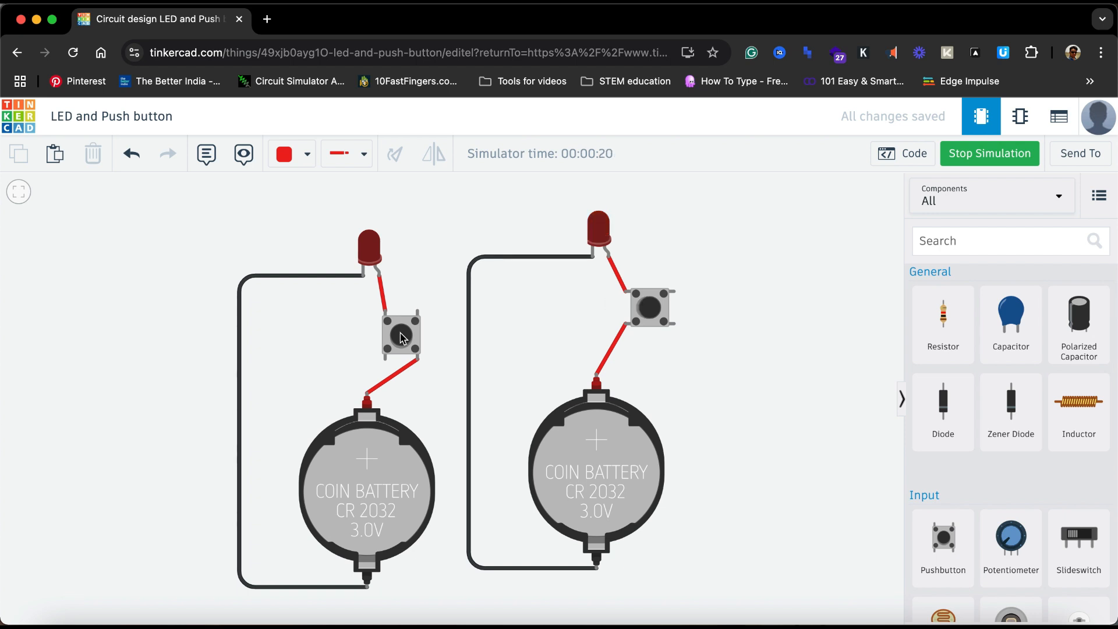
{"action": "left_click", "coordinate": [401, 339]}
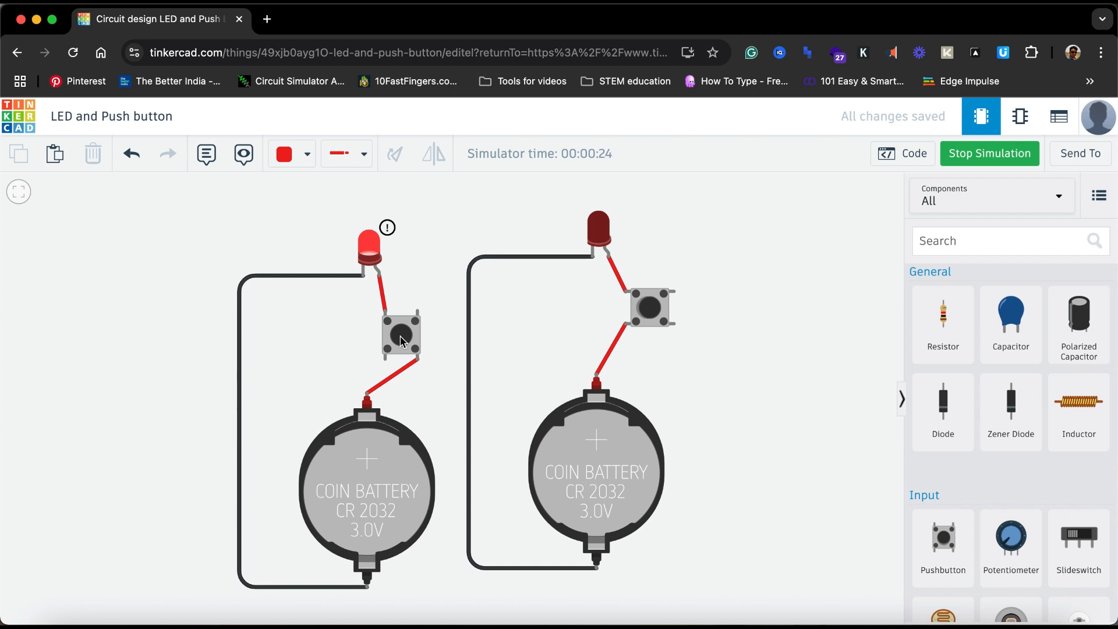
{"action": "left_click", "coordinate": [400, 337]}
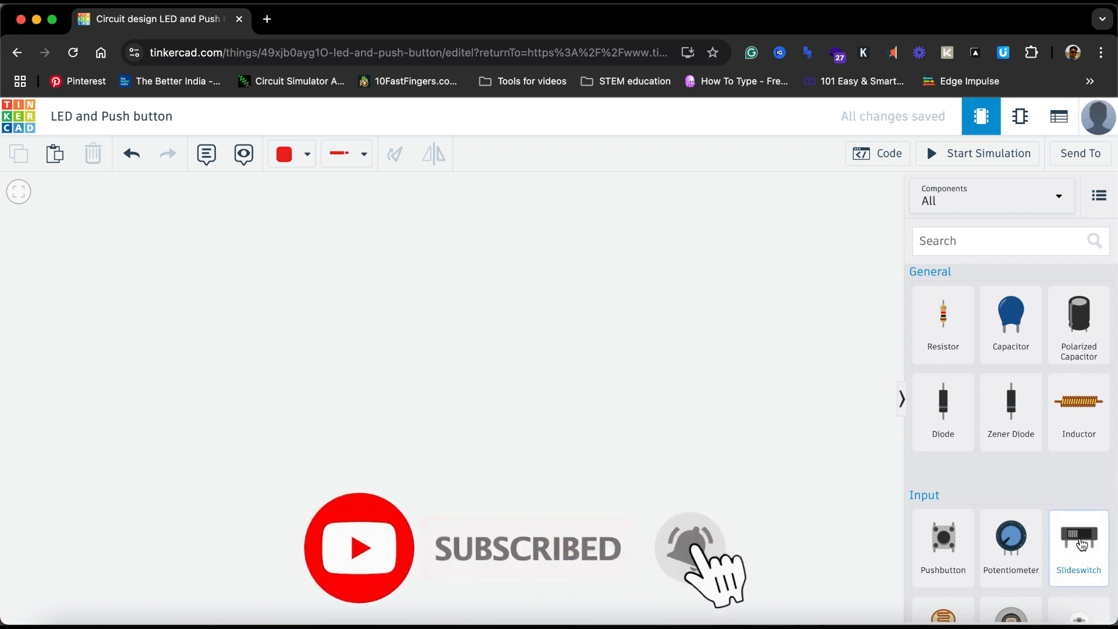
Step: Place a slideswitch in the empty workspace and add a red LED to its left
{"action": "left_click_drag", "start_coordinate": [1079, 539], "coordinate": [648, 296]}
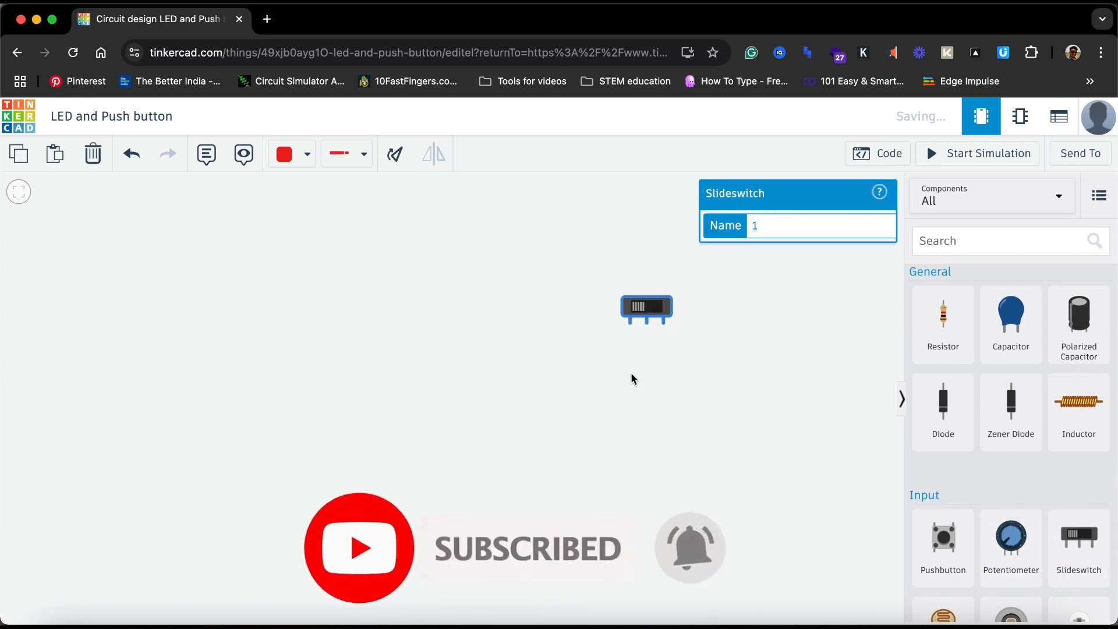
{"action": "left_click", "coordinate": [929, 246]}
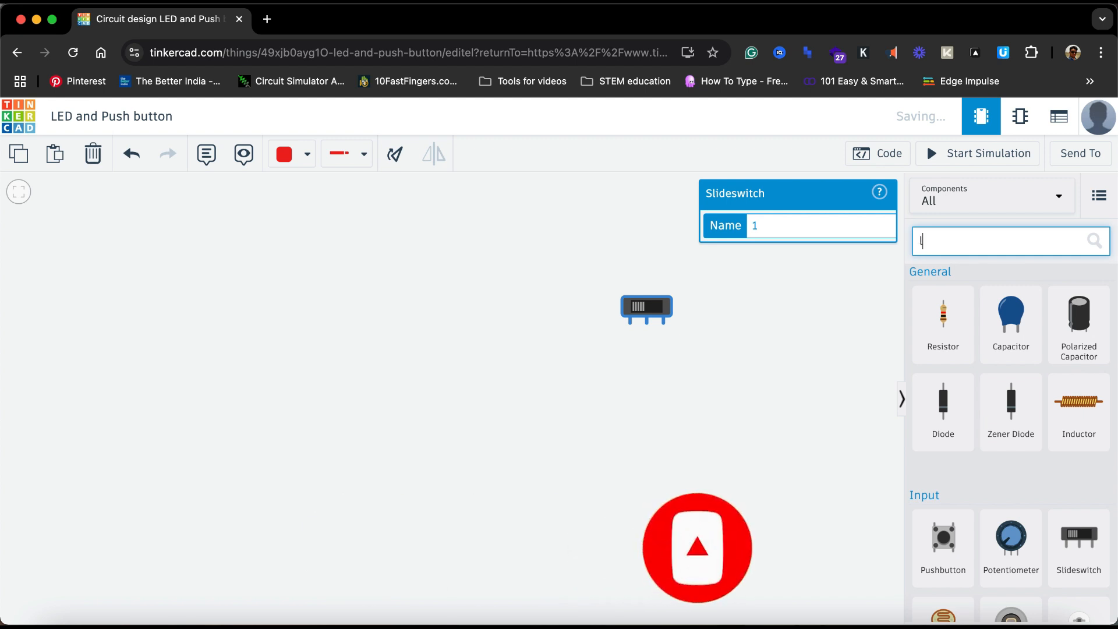
{"action": "type", "text": "led"}
{"action": "left_click_drag", "start_coordinate": [967, 372], "coordinate": [563, 314]}
Step: Find the Coin Cell 3V Battery in the component library and place it below the LED and slideswitch
{"action": "left_click", "coordinate": [951, 240]}
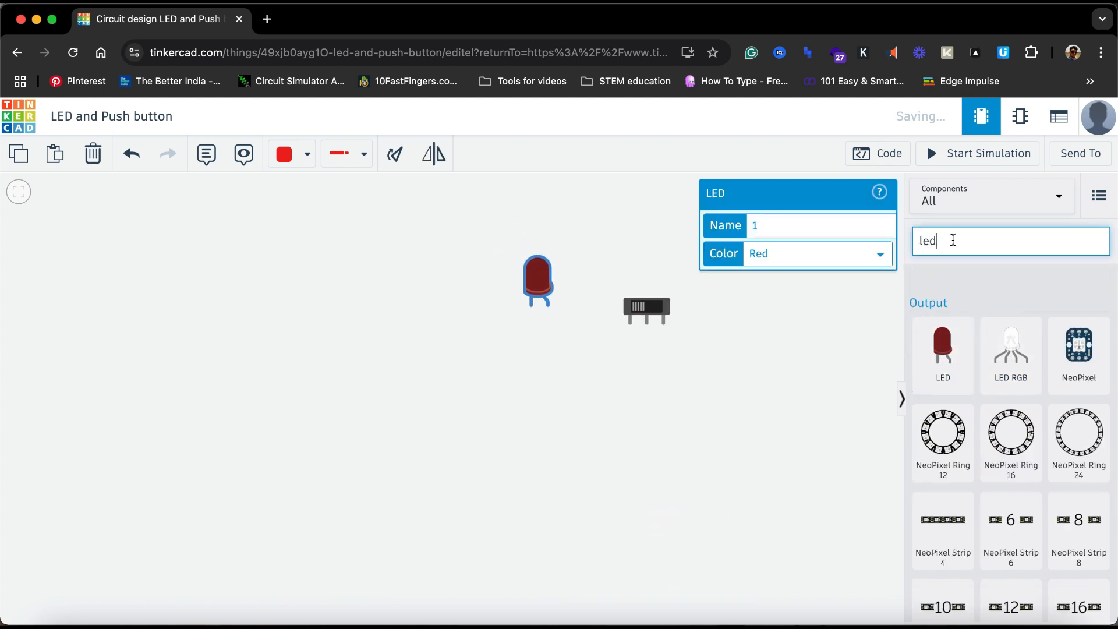
{"action": "key", "text": "BackSpace"}
{"action": "key", "text": "BackSpace"}
{"action": "key", "text": "BackSpace"}
{"action": "type", "text": "batter"}
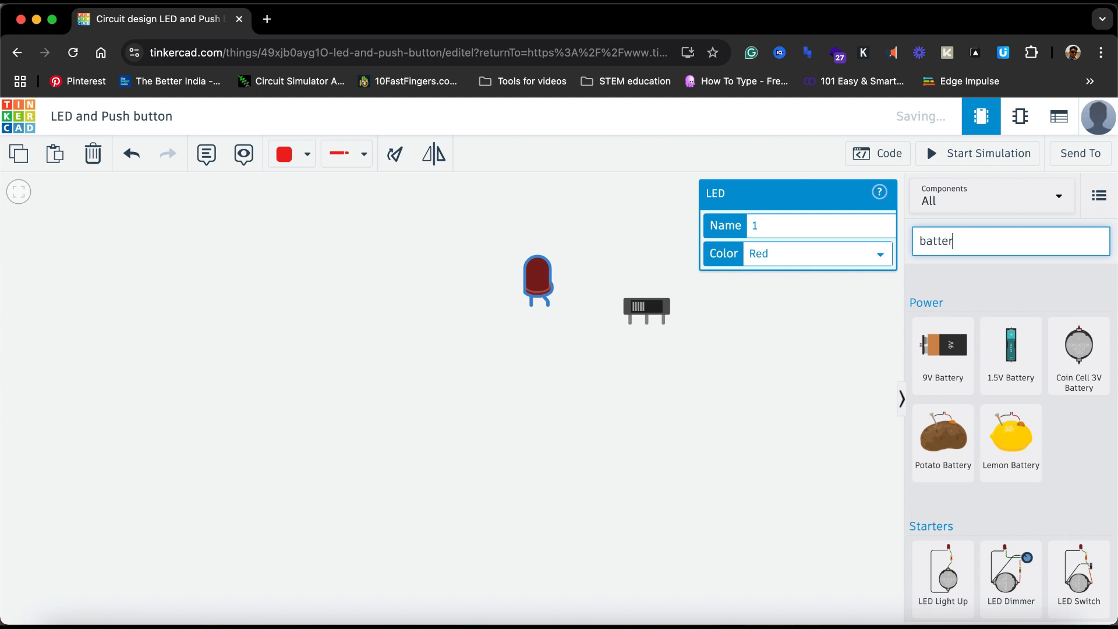
{"action": "left_click_drag", "start_coordinate": [1090, 379], "coordinate": [616, 487]}
{"action": "left_click", "coordinate": [775, 477]}
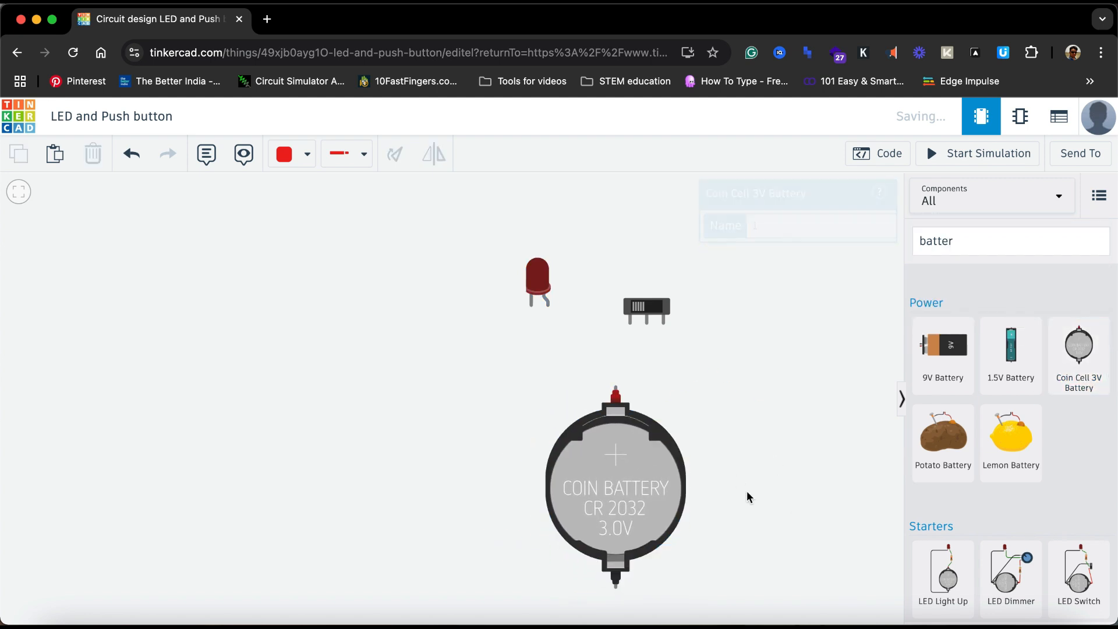
Step: Rearrange the parts above the battery so the slideswitch sits on the left and the LED on the right
{"action": "left_click", "coordinate": [653, 307]}
{"action": "left_click_drag", "start_coordinate": [654, 307], "coordinate": [624, 309]}
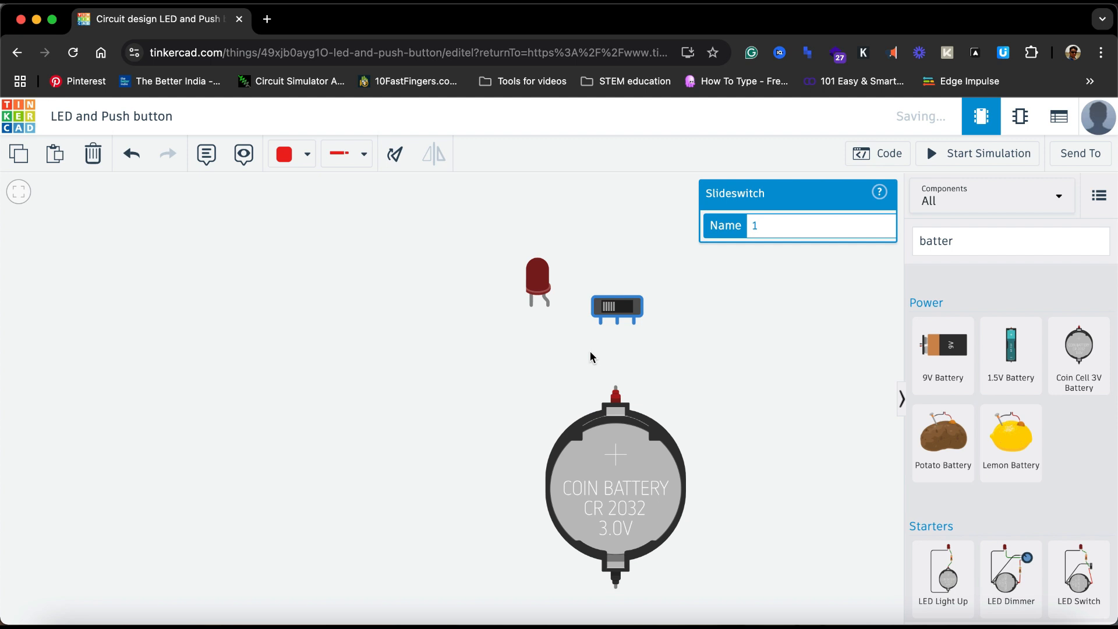
{"action": "left_click_drag", "start_coordinate": [621, 306], "coordinate": [623, 283]}
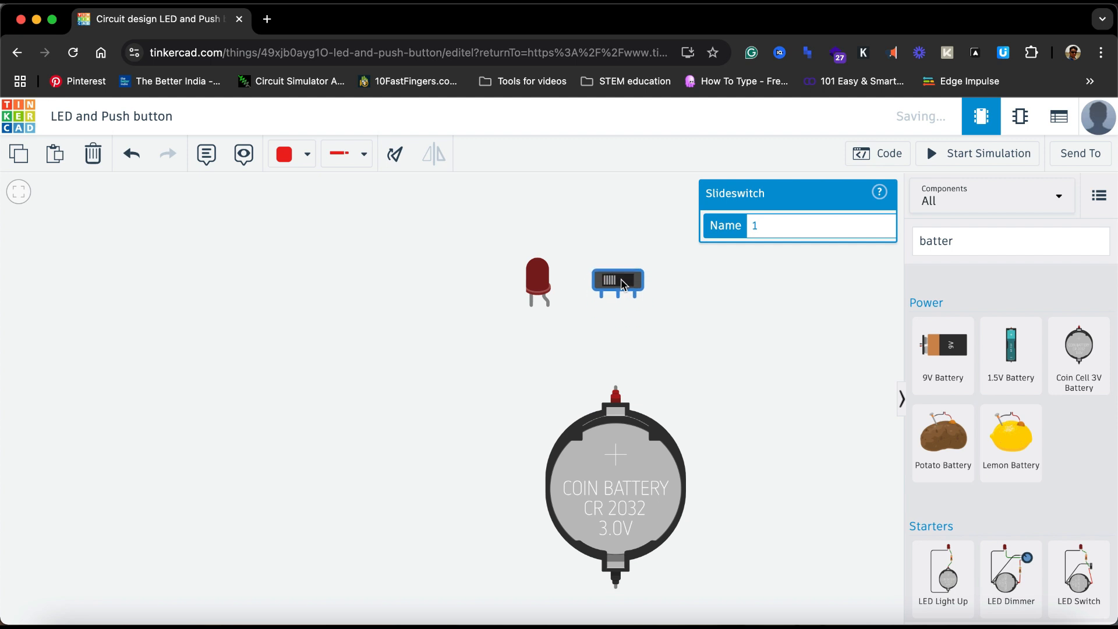
{"action": "left_click", "coordinate": [704, 323]}
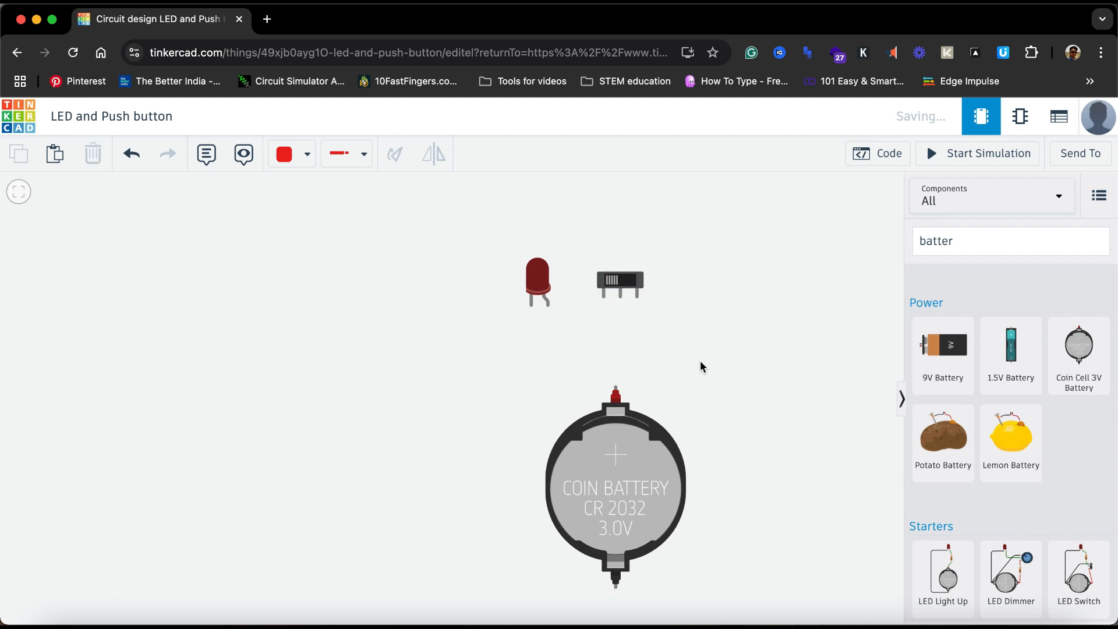
{"action": "left_click", "coordinate": [540, 286]}
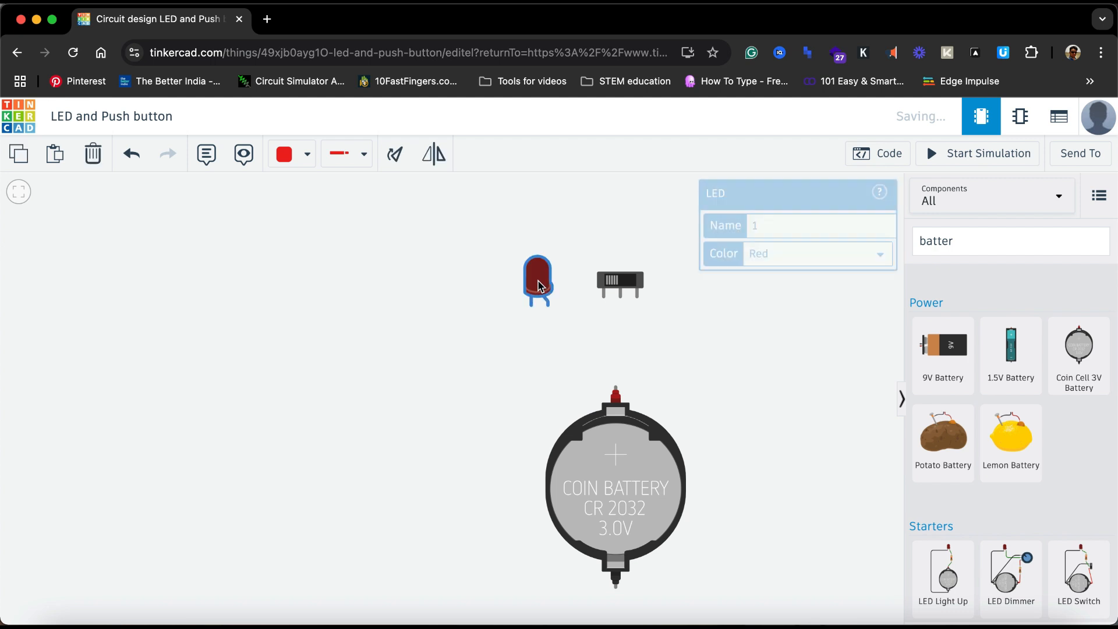
{"action": "left_click_drag", "start_coordinate": [540, 285], "coordinate": [581, 281]}
{"action": "left_click", "coordinate": [612, 282]}
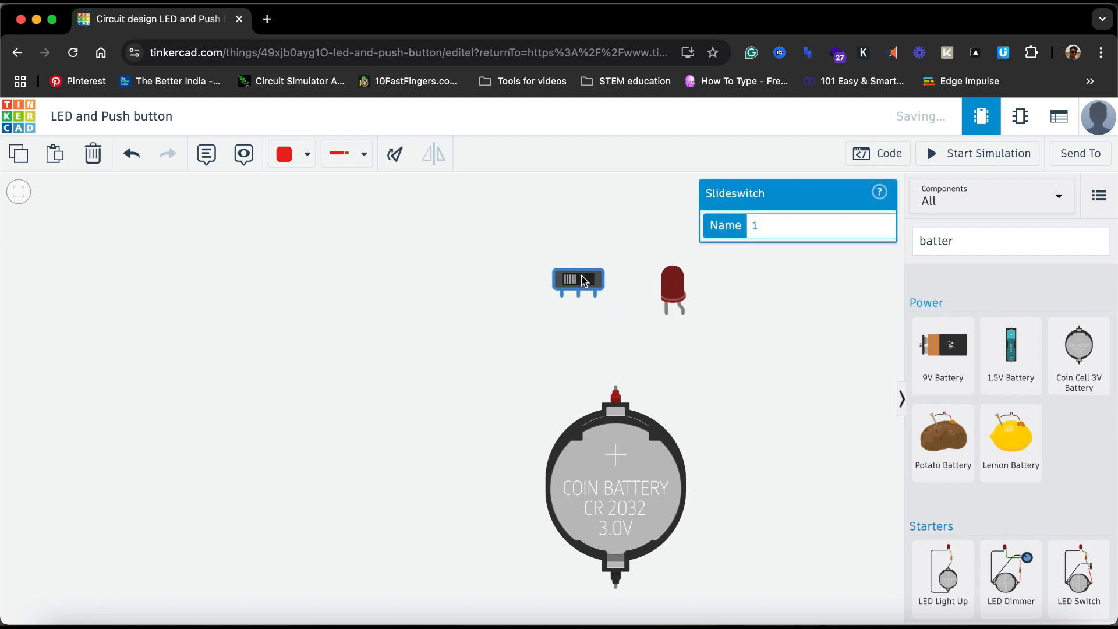
{"action": "left_click", "coordinate": [673, 292]}
{"action": "left_click_drag", "start_coordinate": [673, 292], "coordinate": [652, 279]}
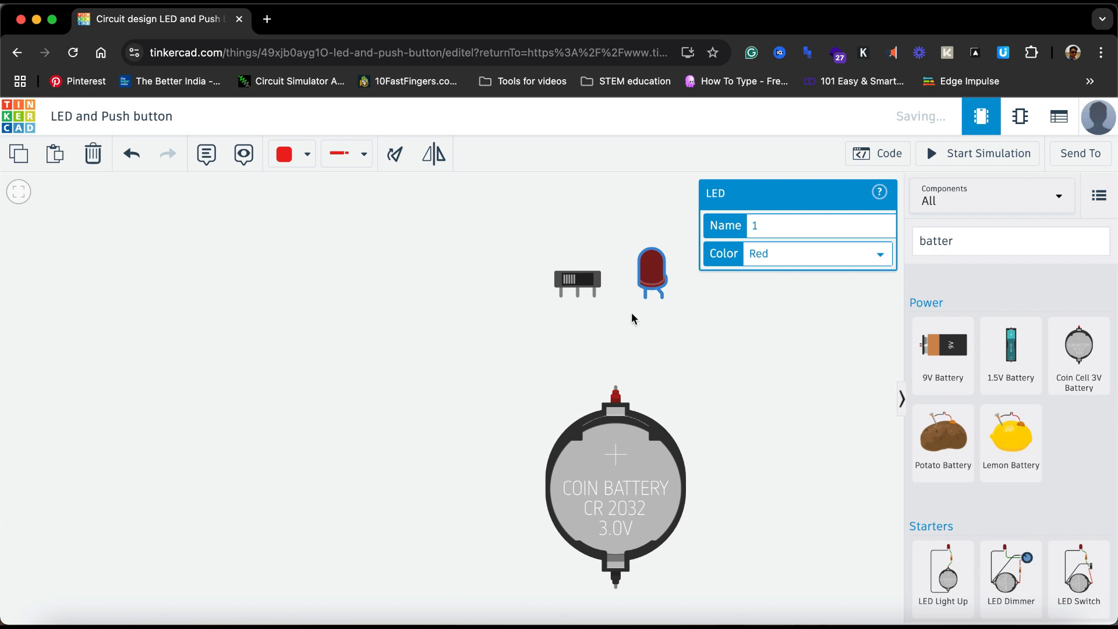
{"action": "left_click", "coordinate": [578, 297]}
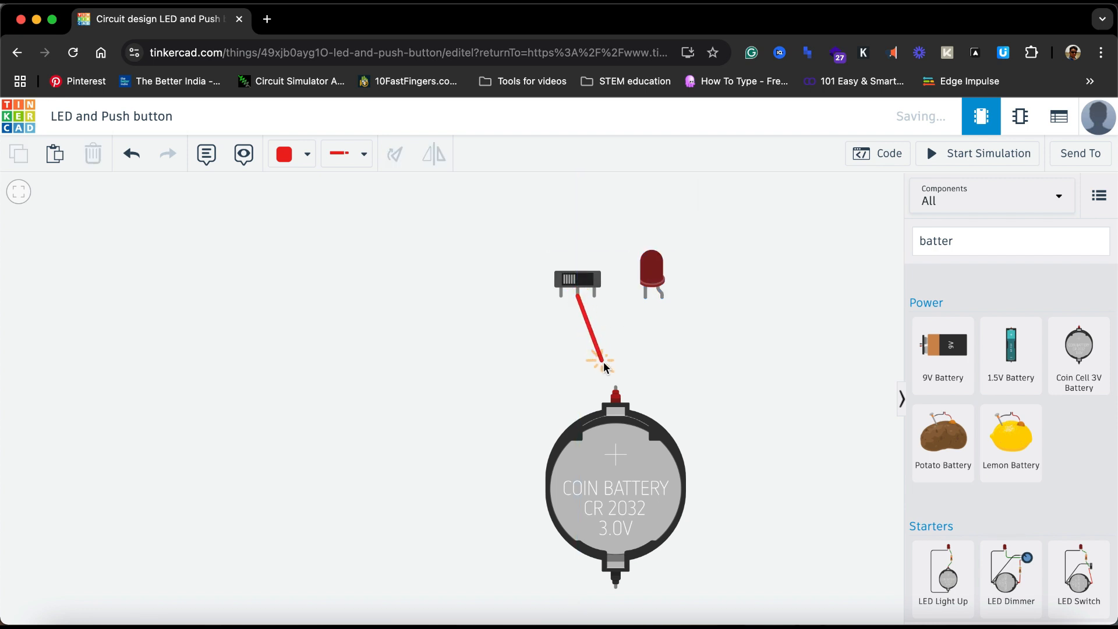
{"action": "left_click", "coordinate": [616, 389]}
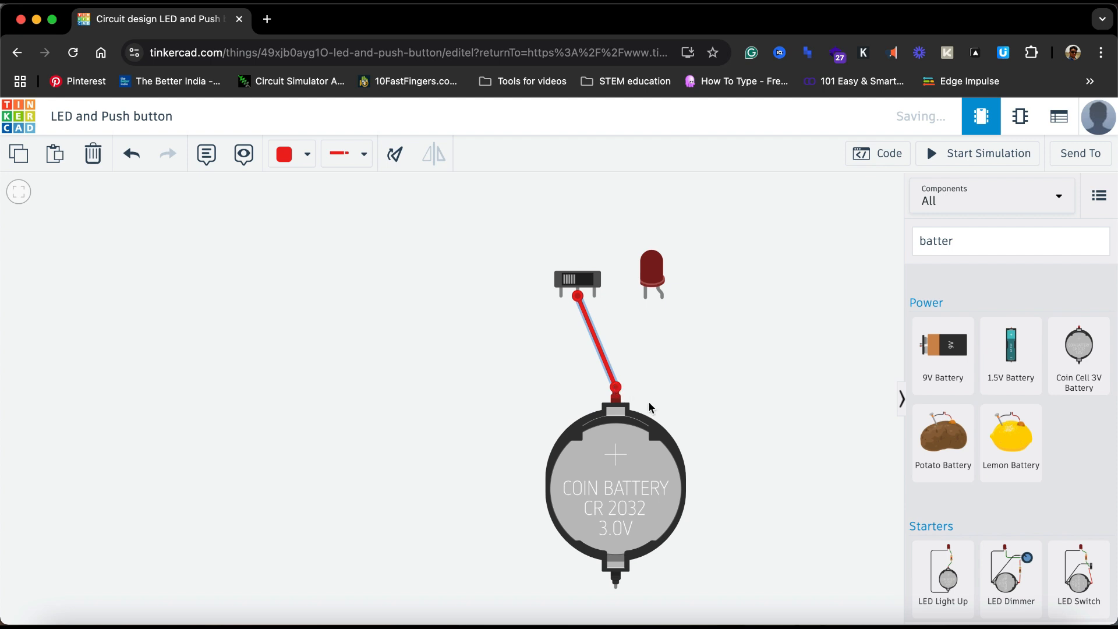
{"action": "left_click", "coordinate": [586, 313]}
{"action": "key", "text": "Delete"}
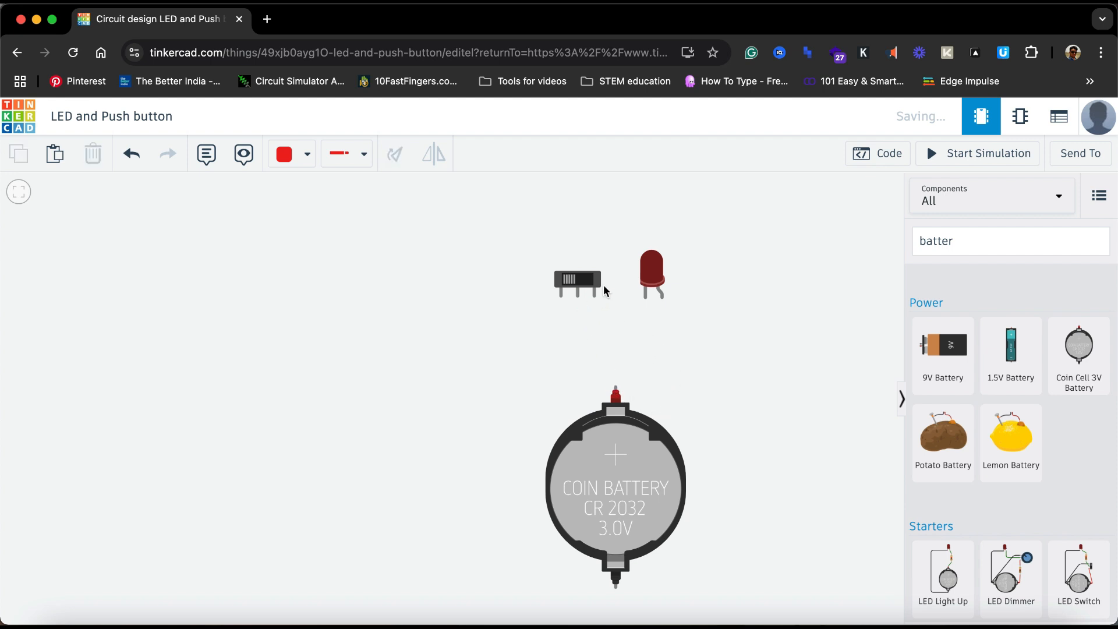
Step: Mirror the LED so its bent leg faces the slideswitch, and move it slightly closer to the switch
{"action": "left_click", "coordinate": [652, 271]}
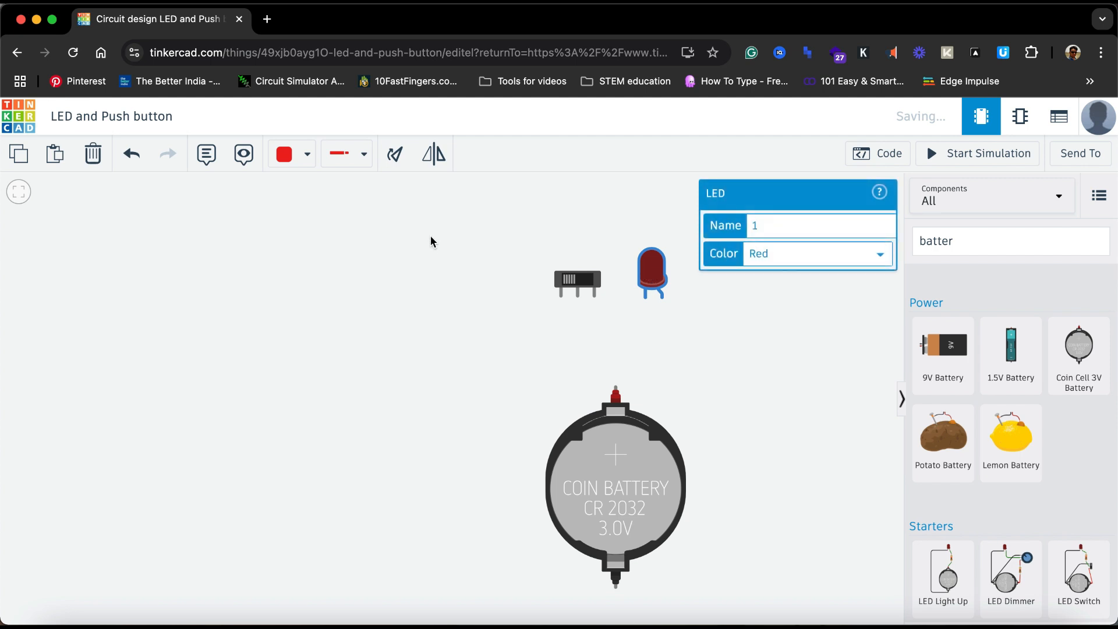
{"action": "left_click", "coordinate": [434, 153]}
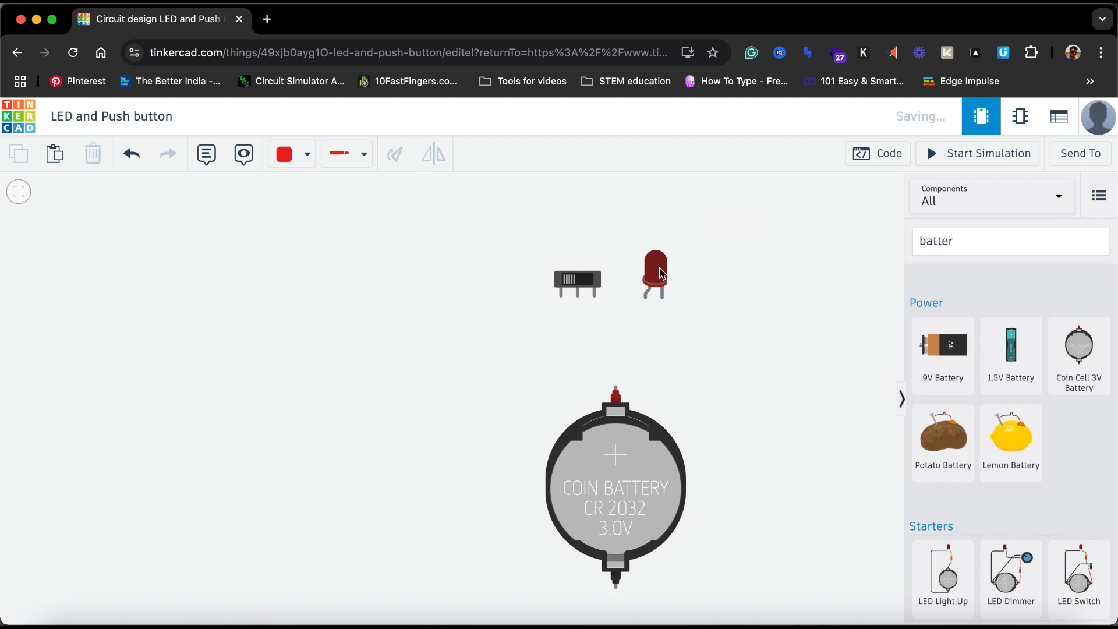
{"action": "left_click_drag", "start_coordinate": [658, 274], "coordinate": [645, 274]}
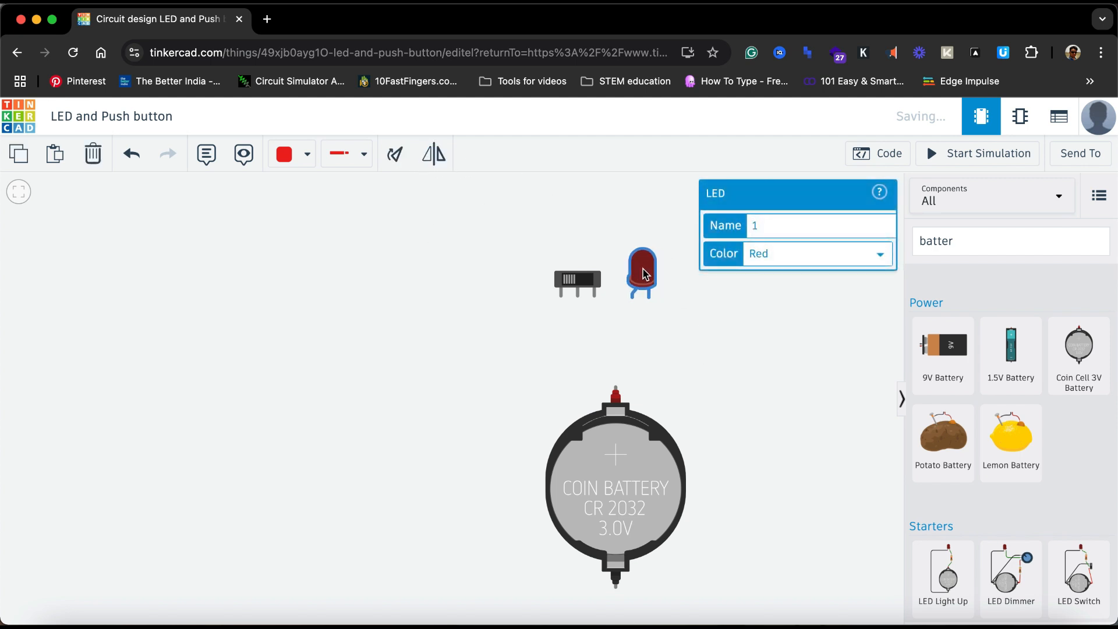
Step: Wire the LED's anode to the slideswitch's right terminal, and the switch's Common terminal to the battery's positive terminal
{"action": "left_click", "coordinate": [633, 299]}
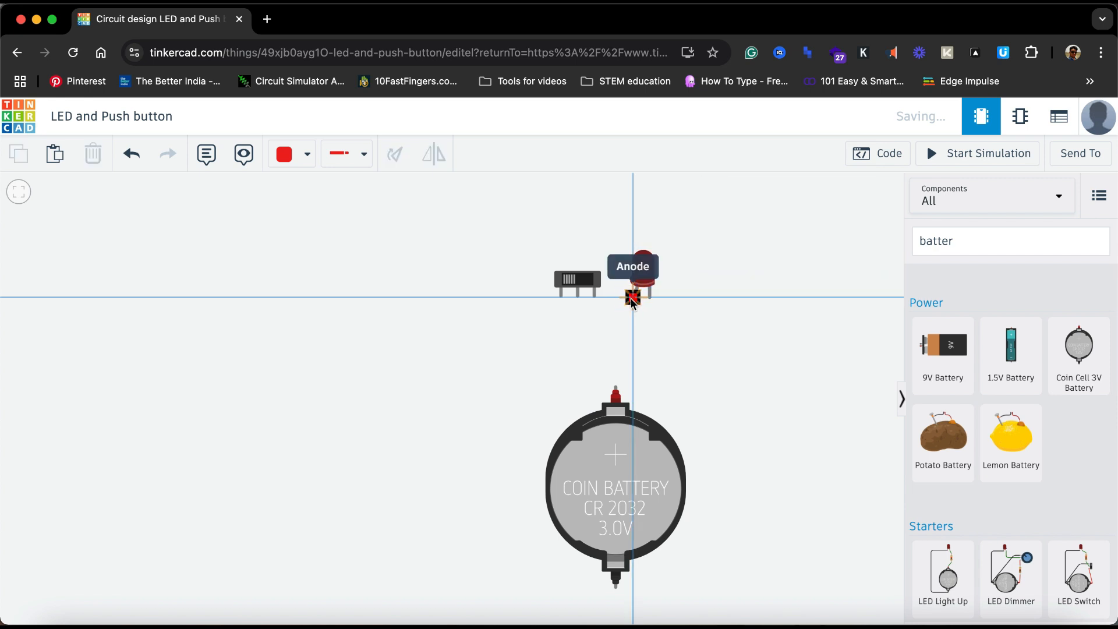
{"action": "left_click", "coordinate": [594, 297]}
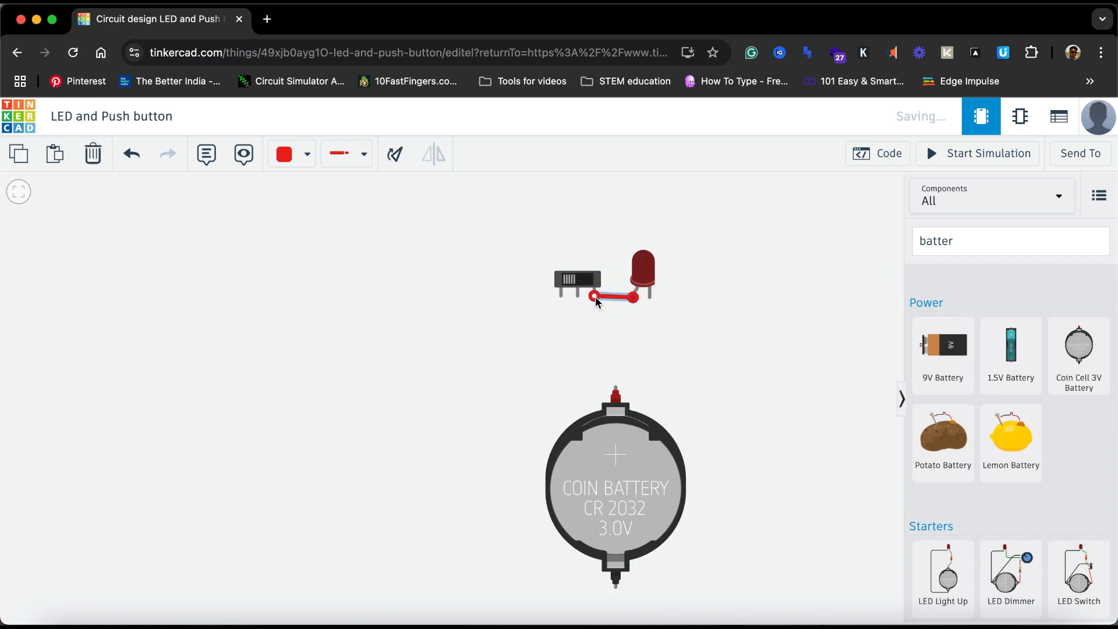
{"action": "left_click", "coordinate": [578, 296]}
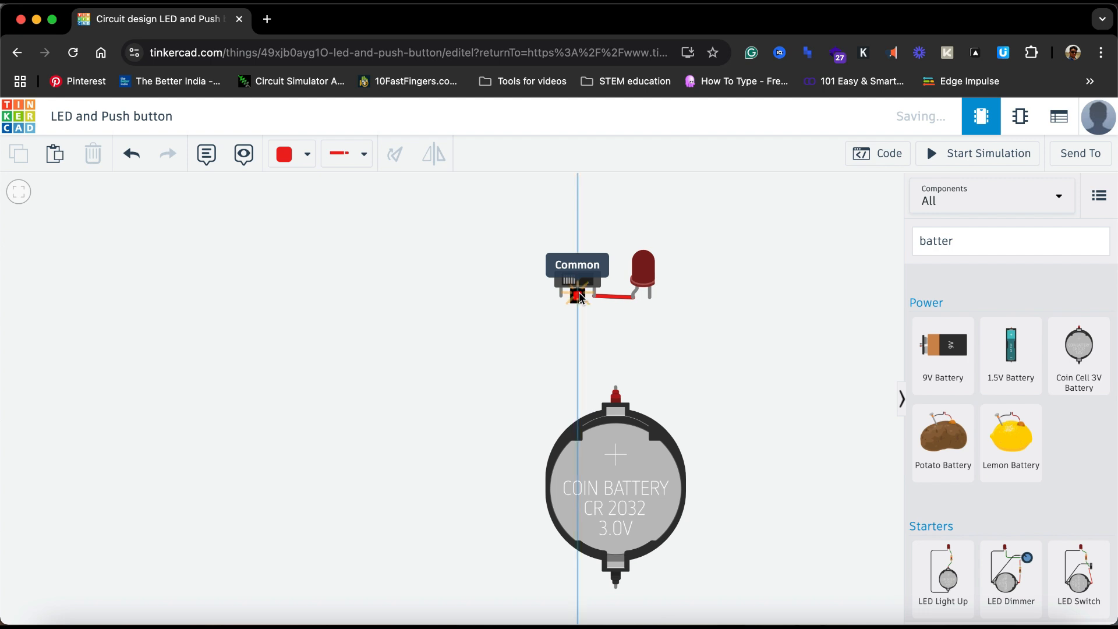
{"action": "left_click", "coordinate": [610, 372]}
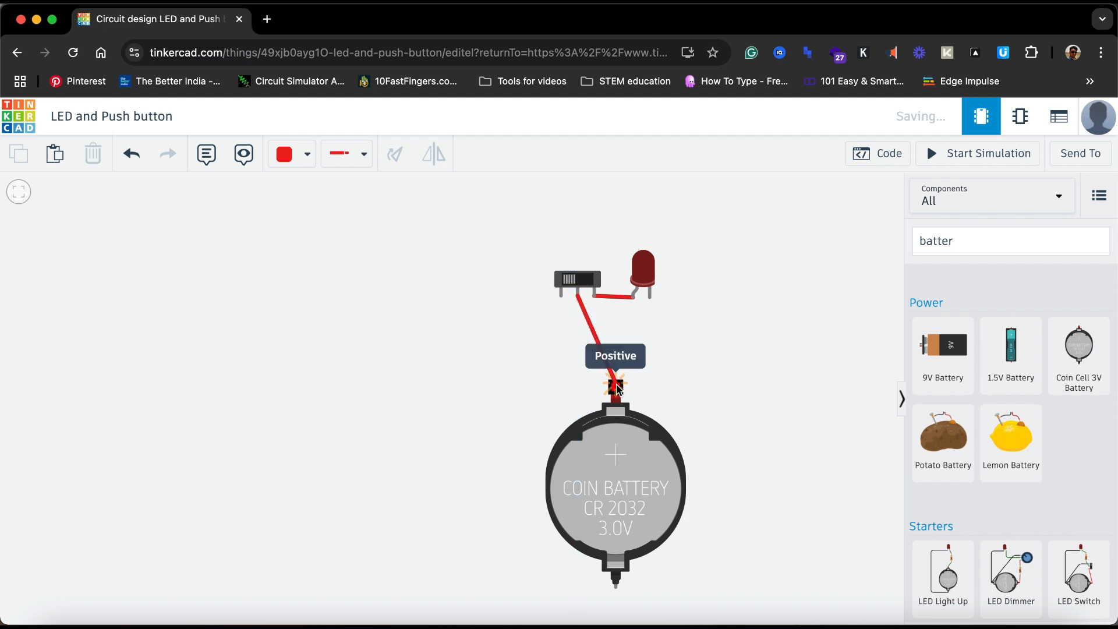
{"action": "left_click", "coordinate": [616, 388]}
{"action": "left_click", "coordinate": [735, 389]}
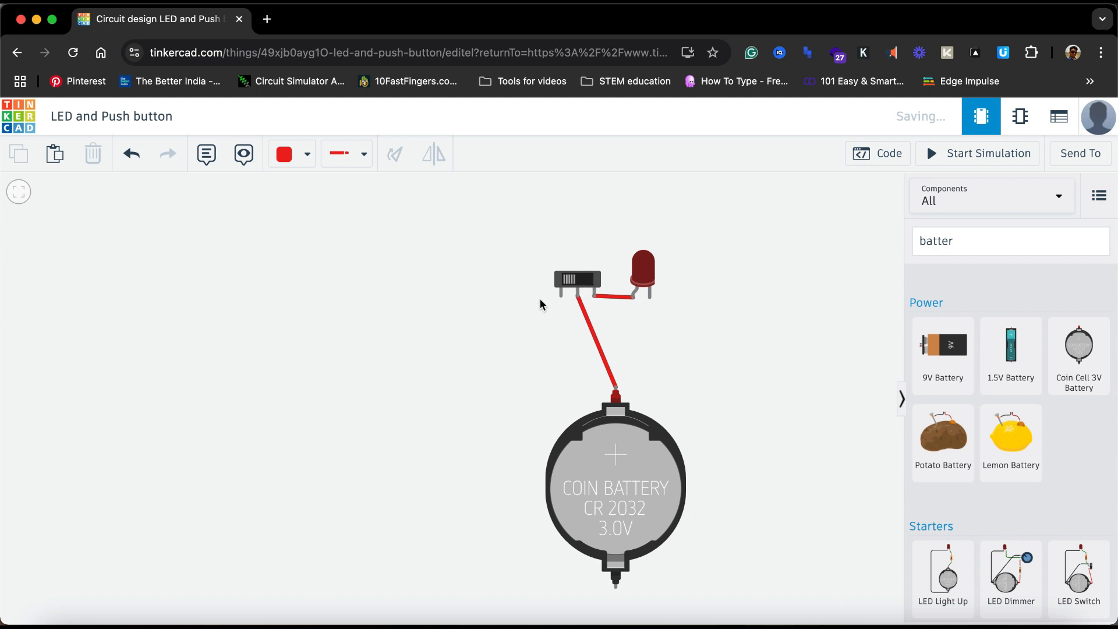
Step: Run a black wire from the battery's negative terminal around its right side to the LED's straight leg, with squared bends
{"action": "left_click", "coordinate": [298, 153]}
{"action": "left_click", "coordinate": [315, 202]}
{"action": "left_click", "coordinate": [616, 582]}
{"action": "left_click", "coordinate": [714, 587]}
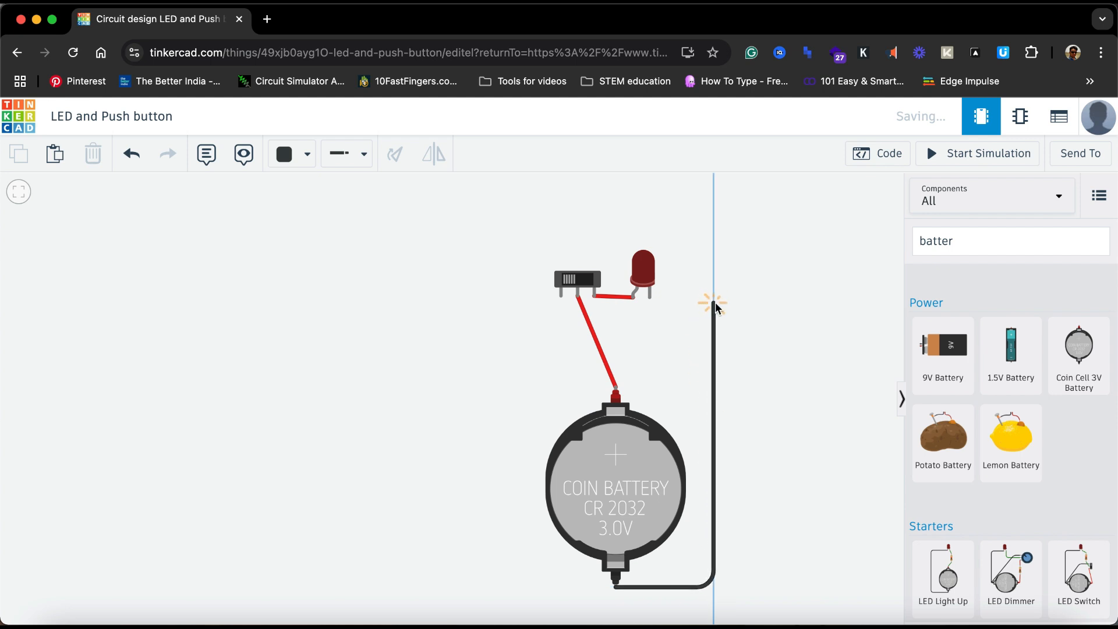
{"action": "left_click", "coordinate": [716, 301]}
{"action": "left_click", "coordinate": [649, 297]}
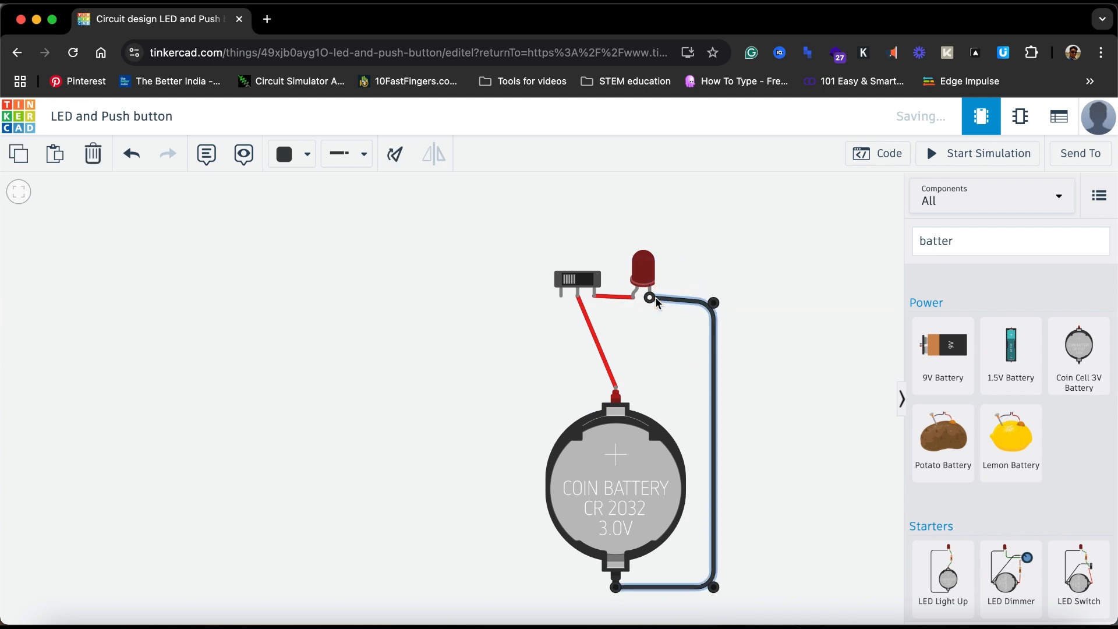
{"action": "left_click_drag", "start_coordinate": [718, 309], "coordinate": [716, 302]}
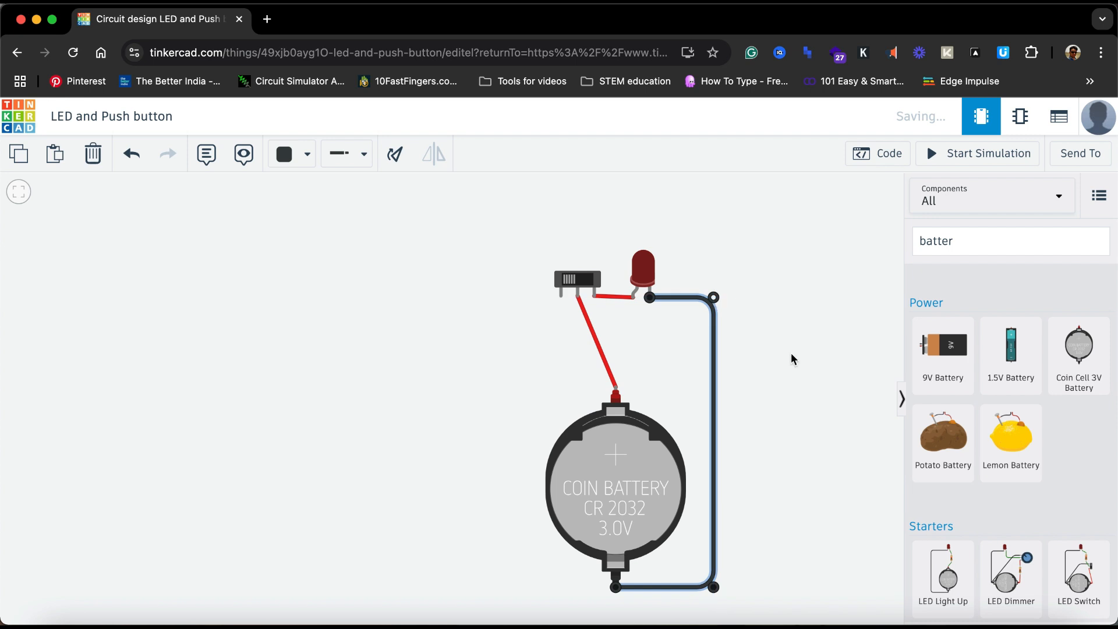
{"action": "left_click", "coordinate": [811, 373]}
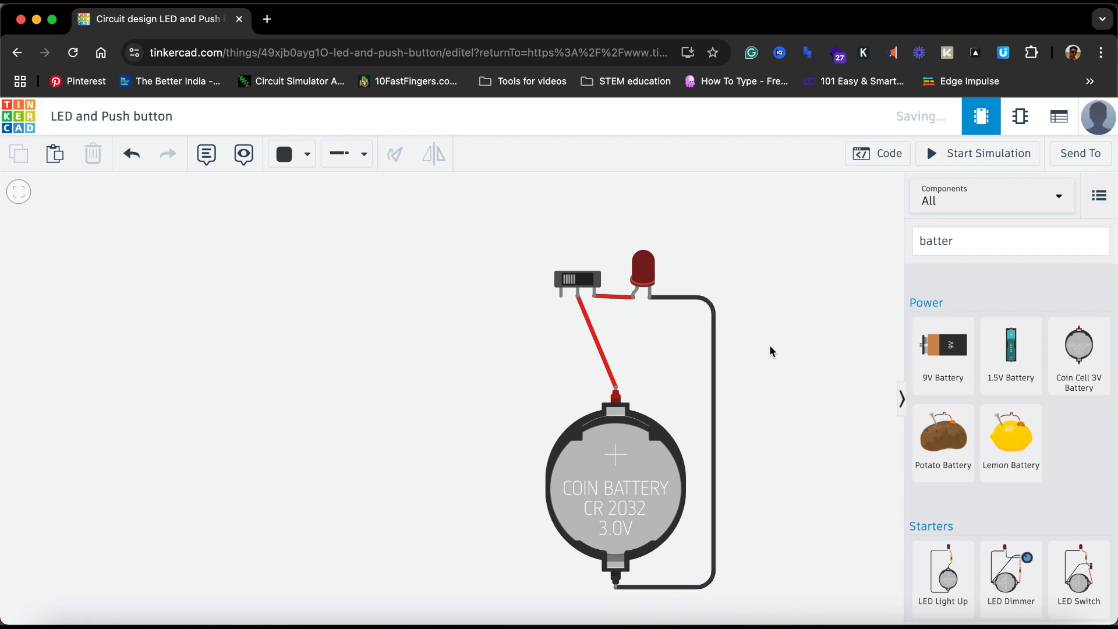
Step: Simulate the slideswitch circuit and slide the switch to its right position to test the LED
{"action": "left_click", "coordinate": [931, 153]}
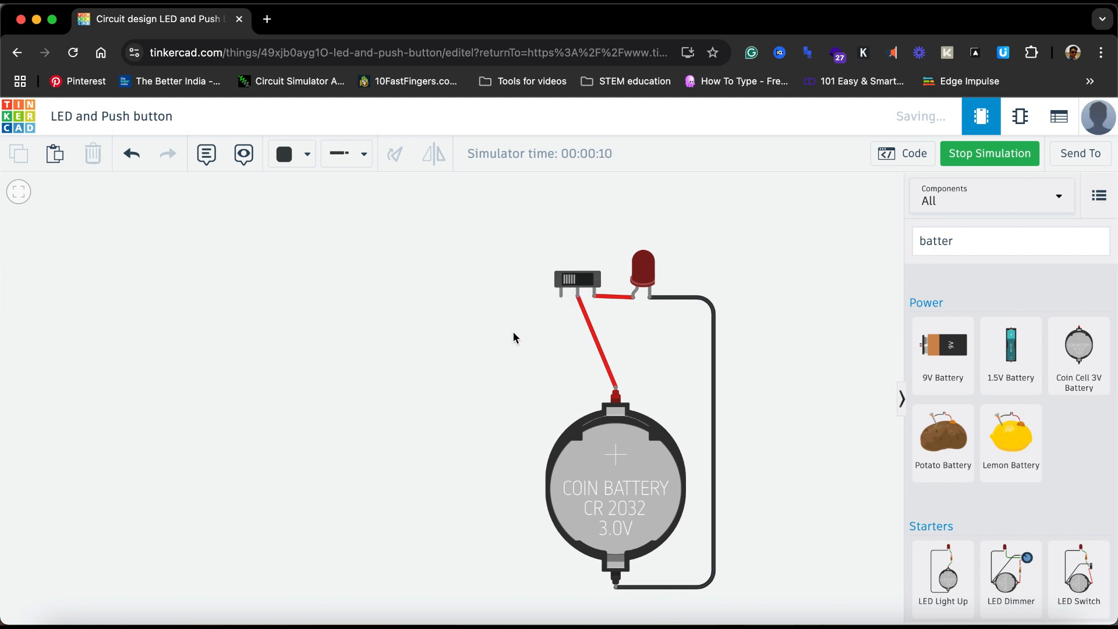
{"action": "left_click", "coordinate": [593, 279]}
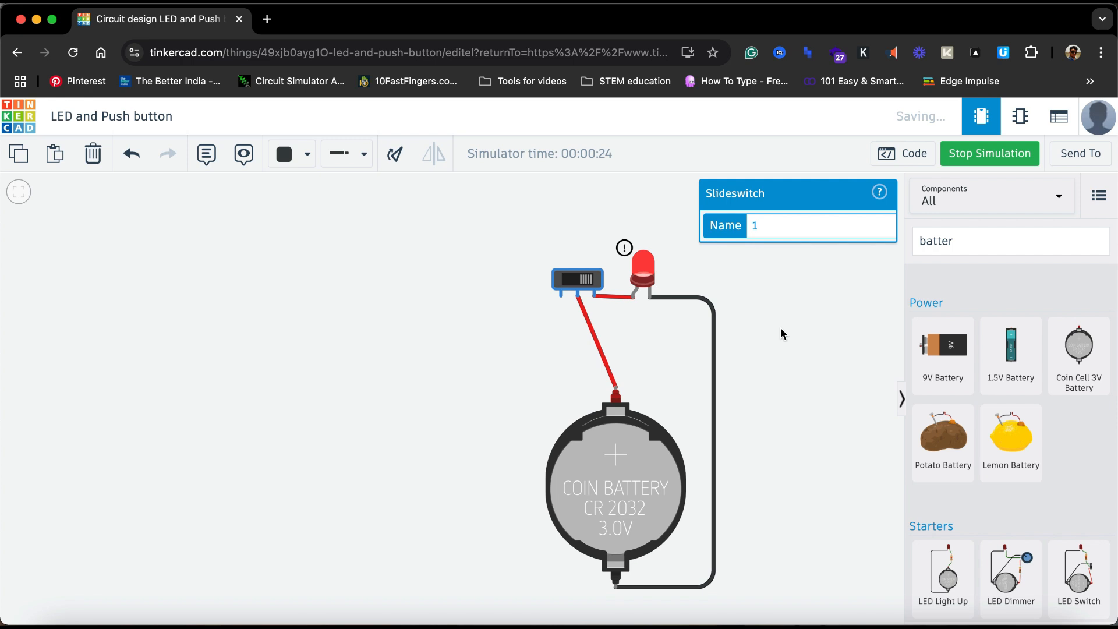
{"action": "left_click", "coordinate": [786, 373]}
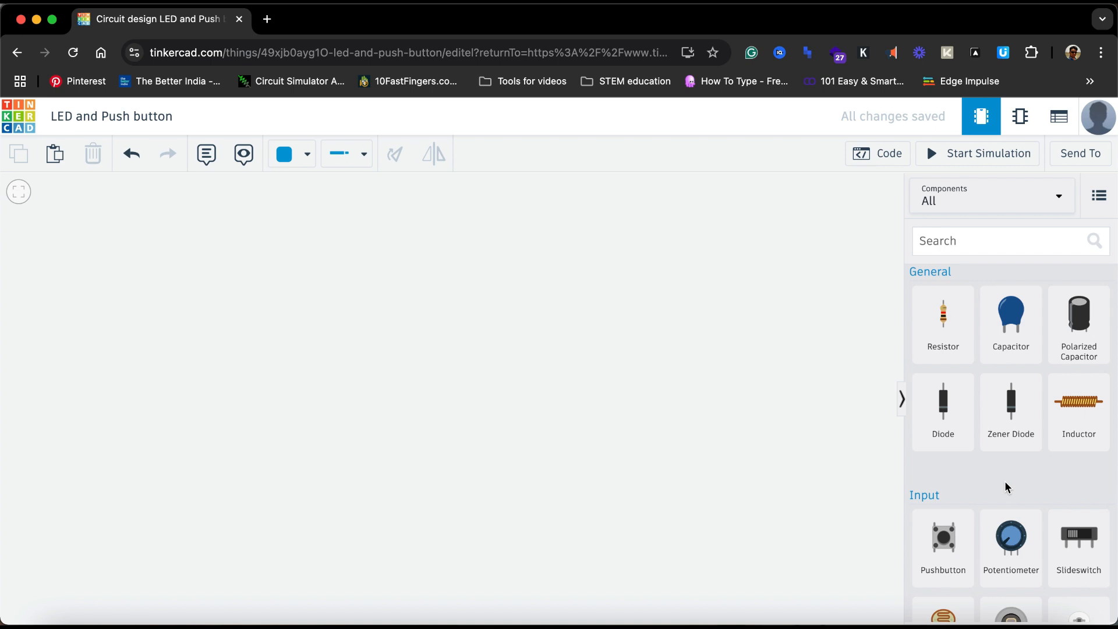
Step: Search the components for "rgb" and place an LED RGB near the top centre of the empty workplane
{"action": "left_click", "coordinate": [941, 241]}
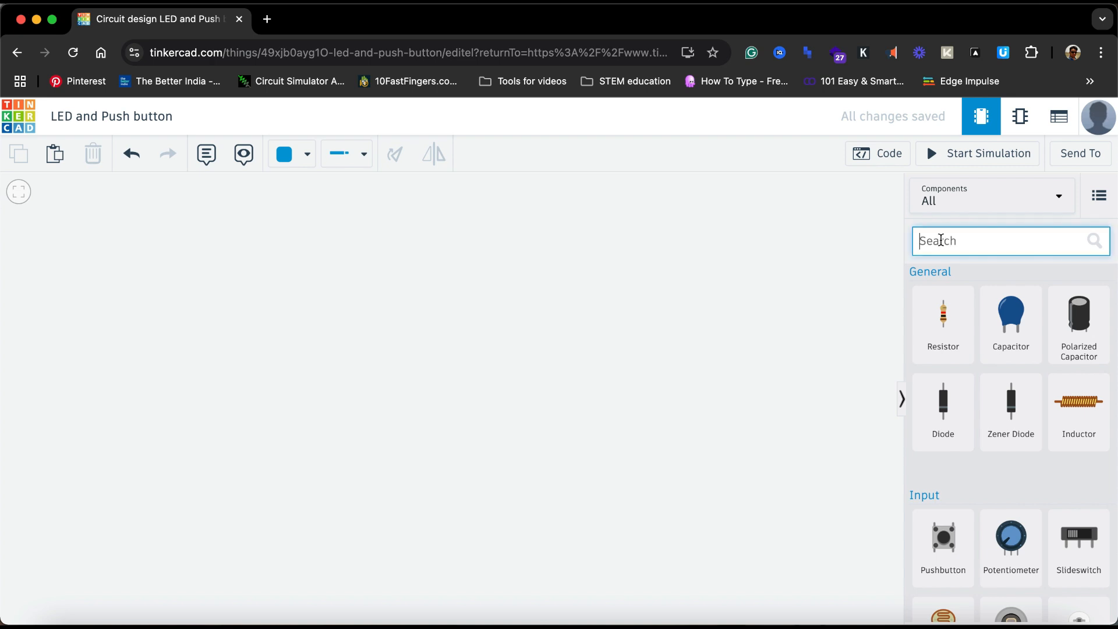
{"action": "type", "text": "rgb"}
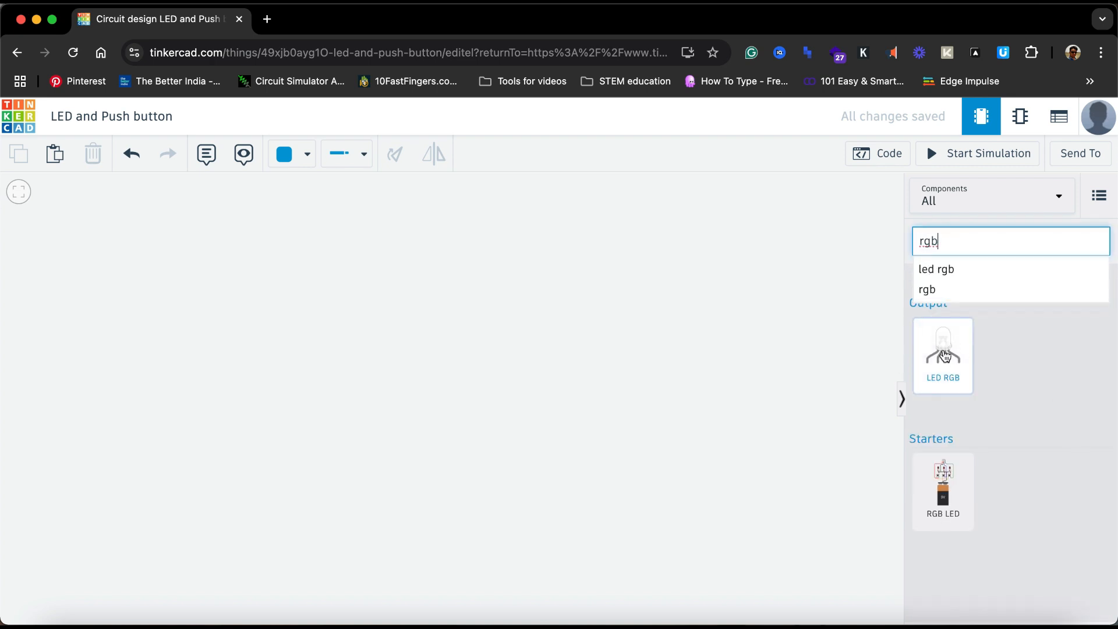
{"action": "left_click_drag", "start_coordinate": [944, 352], "coordinate": [438, 295]}
{"action": "left_click", "coordinate": [569, 333]}
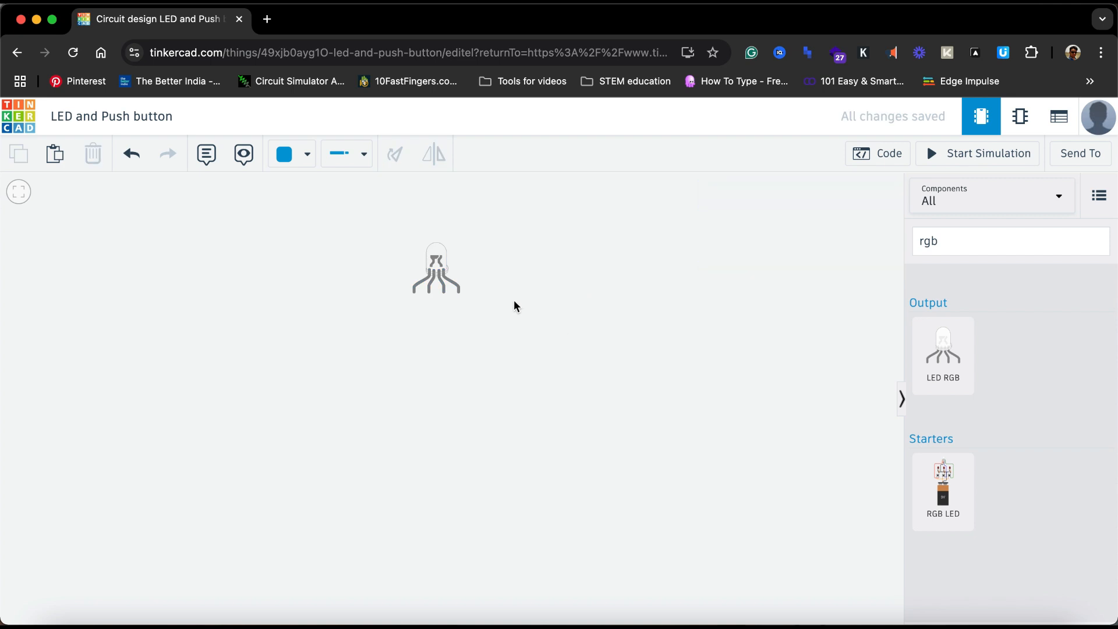
{"action": "scroll", "coordinate": [565, 337], "scroll_direction": "left", "scroll_amount": 1}
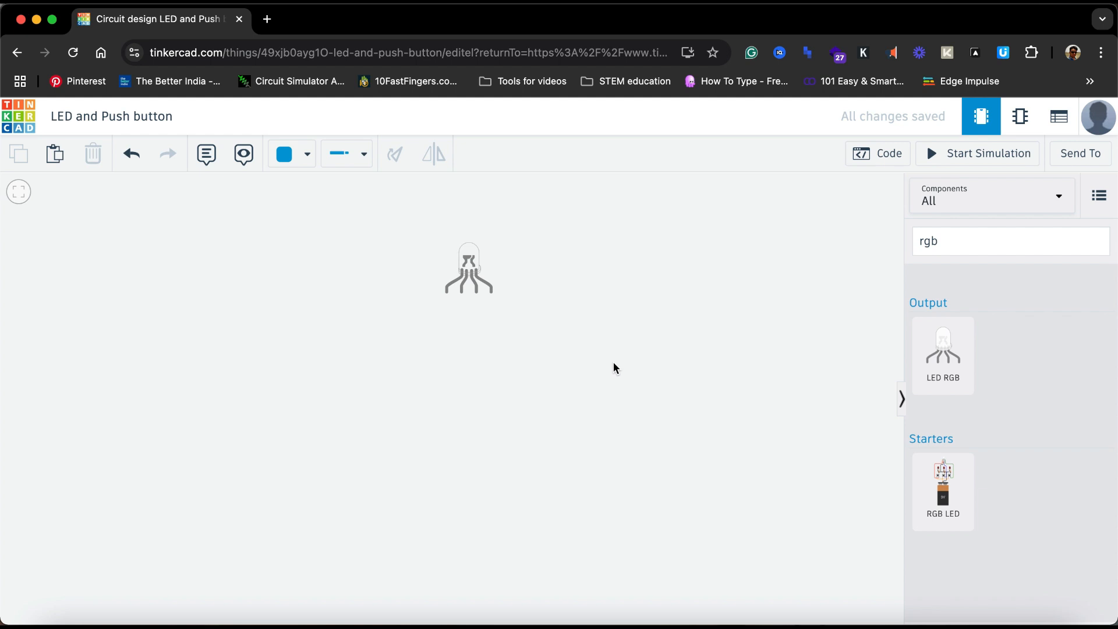
Step: Search for "push", place three pushbuttons in a row below the RGB LED, and centre the LED above the middle one
{"action": "left_click", "coordinate": [959, 244]}
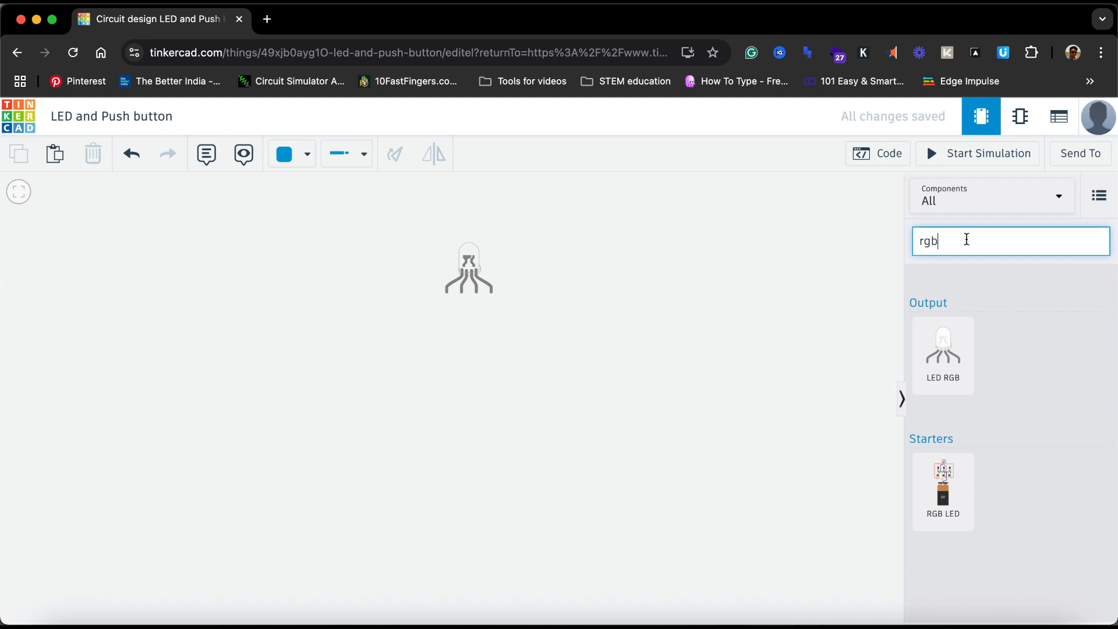
{"action": "key", "text": "BackSpace"}
{"action": "key", "text": "BackSpace"}
{"action": "key", "text": "BackSpace"}
{"action": "type", "text": "push"}
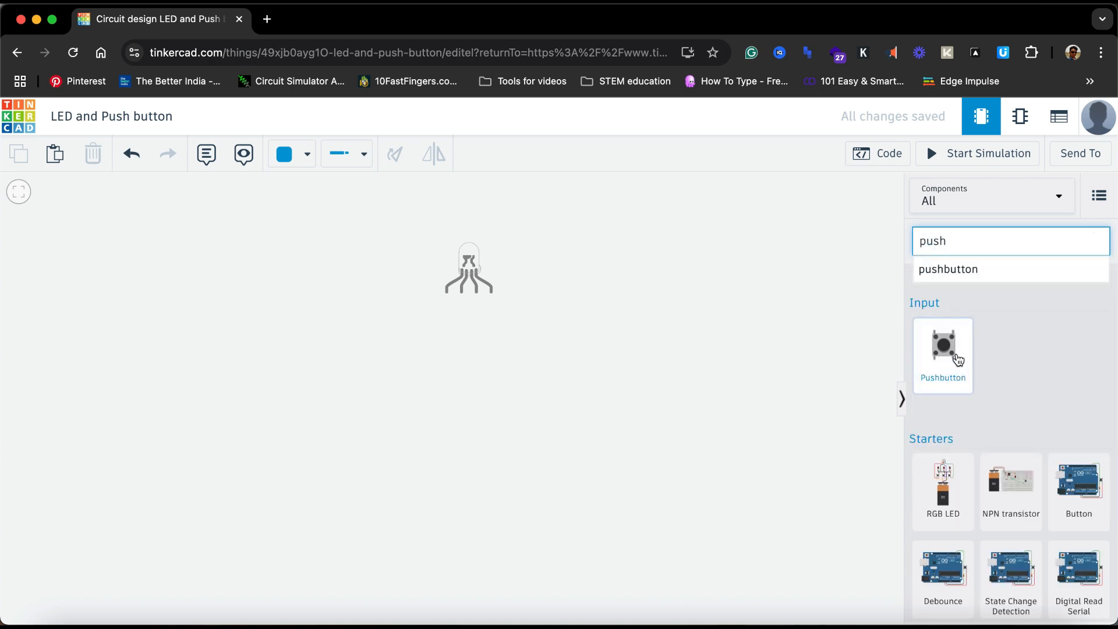
{"action": "left_click_drag", "start_coordinate": [959, 361], "coordinate": [464, 402]}
{"action": "left_click_drag", "start_coordinate": [960, 356], "coordinate": [537, 404]}
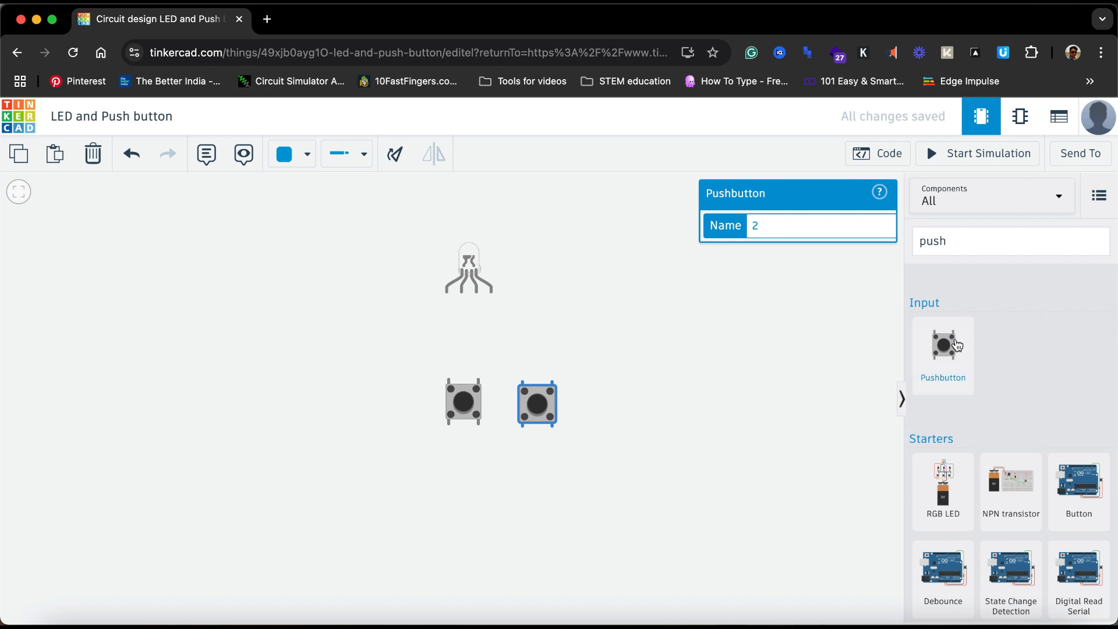
{"action": "left_click_drag", "start_coordinate": [946, 364], "coordinate": [605, 405]}
{"action": "left_click_drag", "start_coordinate": [468, 269], "coordinate": [534, 290]}
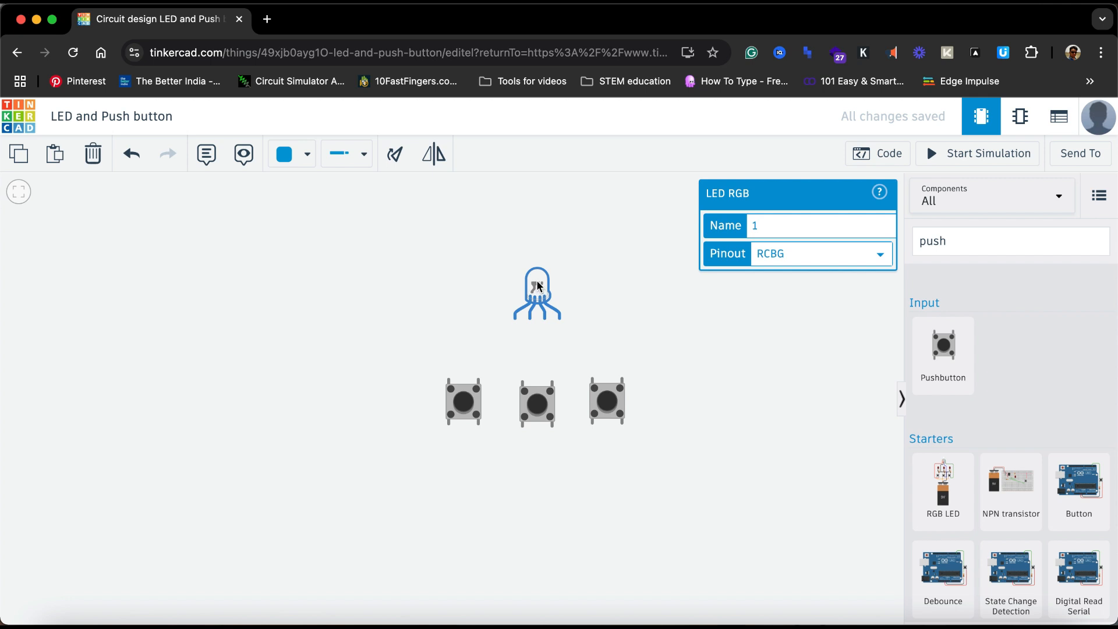
Step: Search for "batter" and place a Coin Cell 3V Battery below the middle pushbutton
{"action": "left_click", "coordinate": [979, 238]}
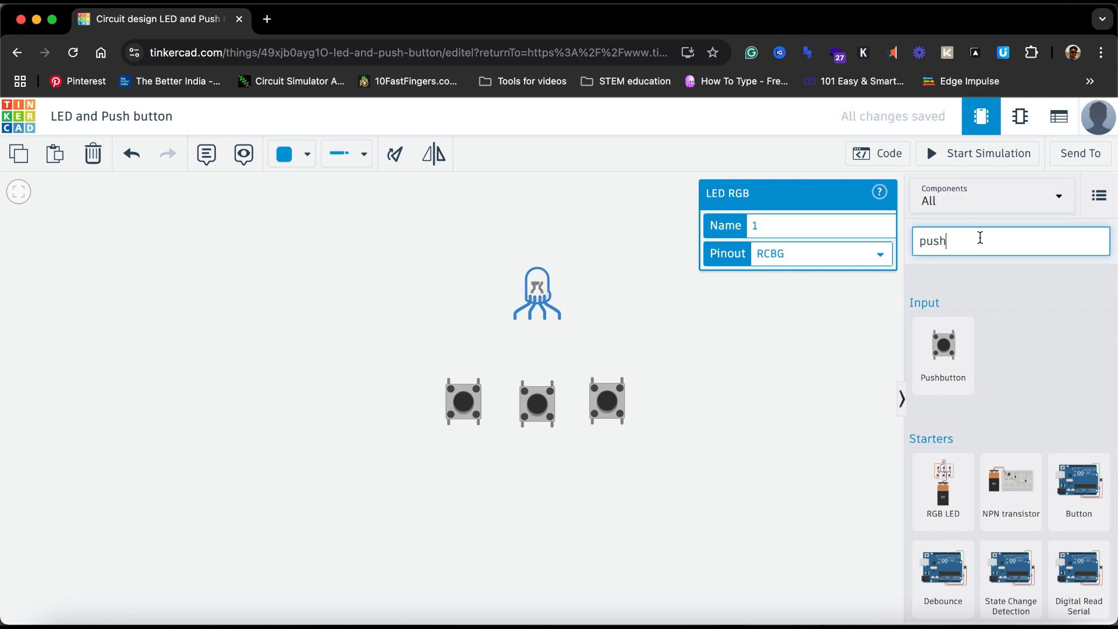
{"action": "key", "text": "BackSpace"}
{"action": "key", "text": "BackSpace"}
{"action": "key", "text": "BackSpace"}
{"action": "key", "text": "BackSpace"}
{"action": "type", "text": "batter"}
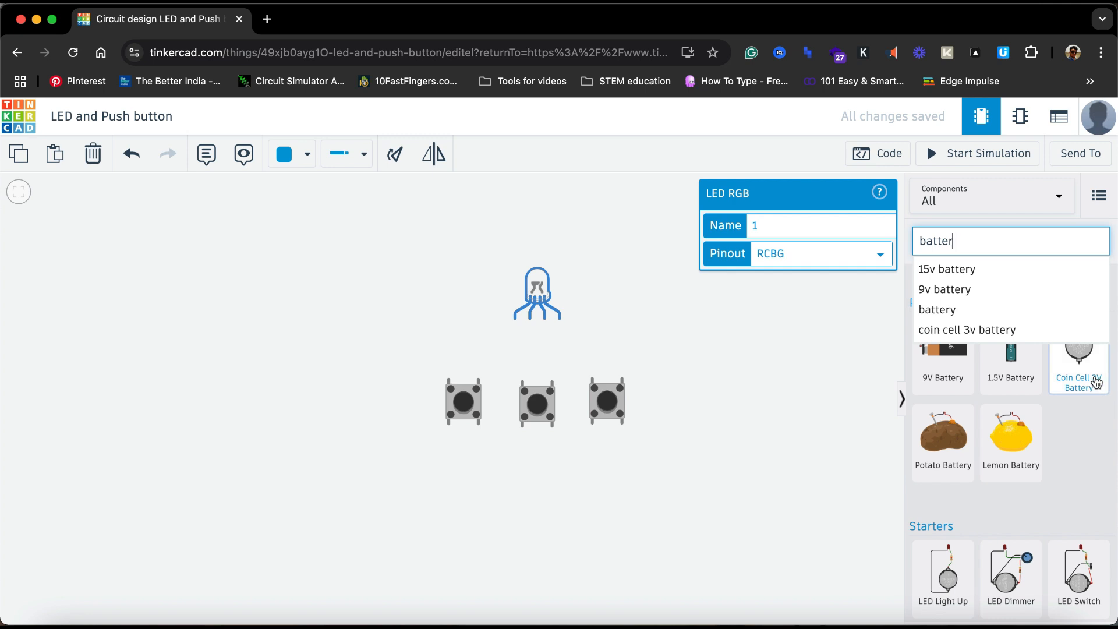
{"action": "left_click_drag", "start_coordinate": [1092, 398], "coordinate": [539, 558]}
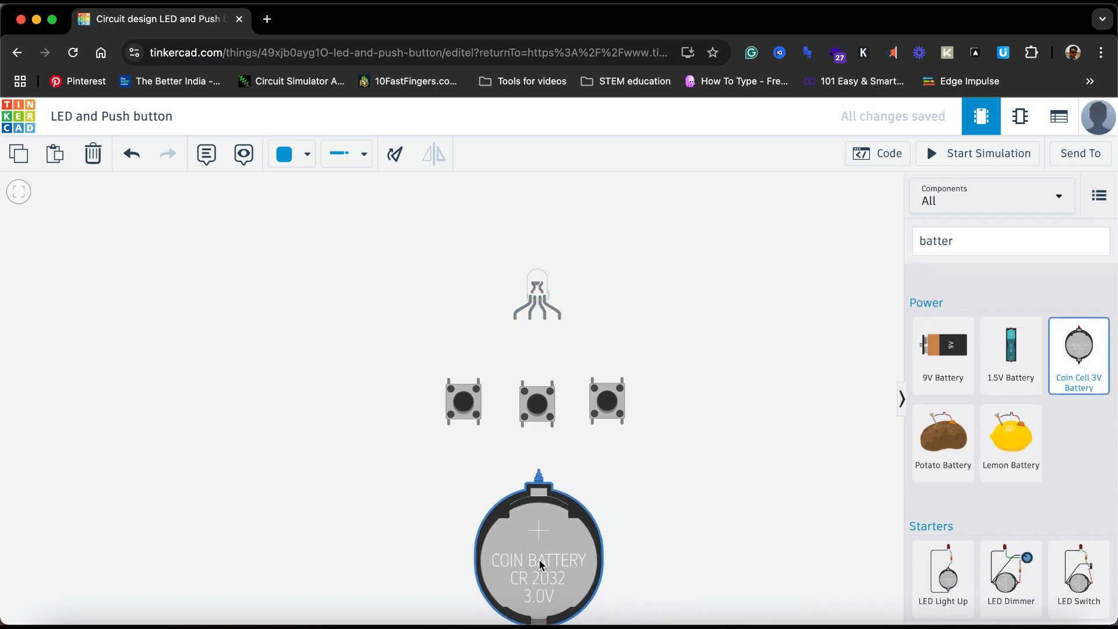
{"action": "left_click", "coordinate": [701, 529]}
Step: Move the RGB LED and the three pushbuttons upward to leave more space above the battery
{"action": "left_click", "coordinate": [462, 408]}
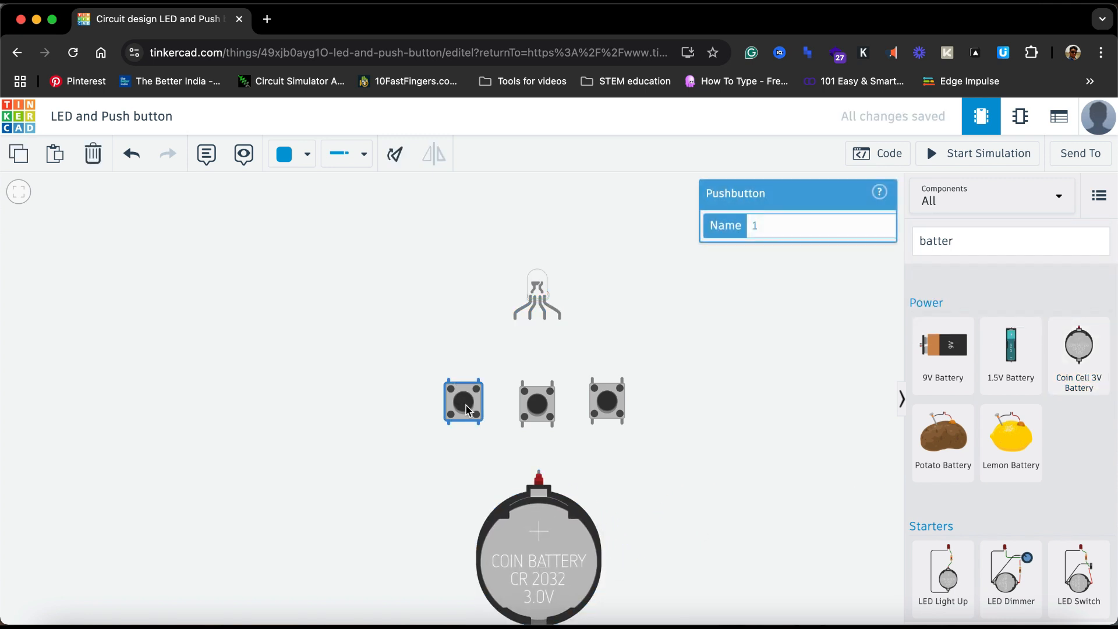
{"action": "mouse_move", "coordinate": [466, 404]}
{"action": "left_mouse_down"}
{"action": "mouse_move", "coordinate": [464, 372]}
{"action": "mouse_move", "coordinate": [466, 384]}
{"action": "left_mouse_up"}
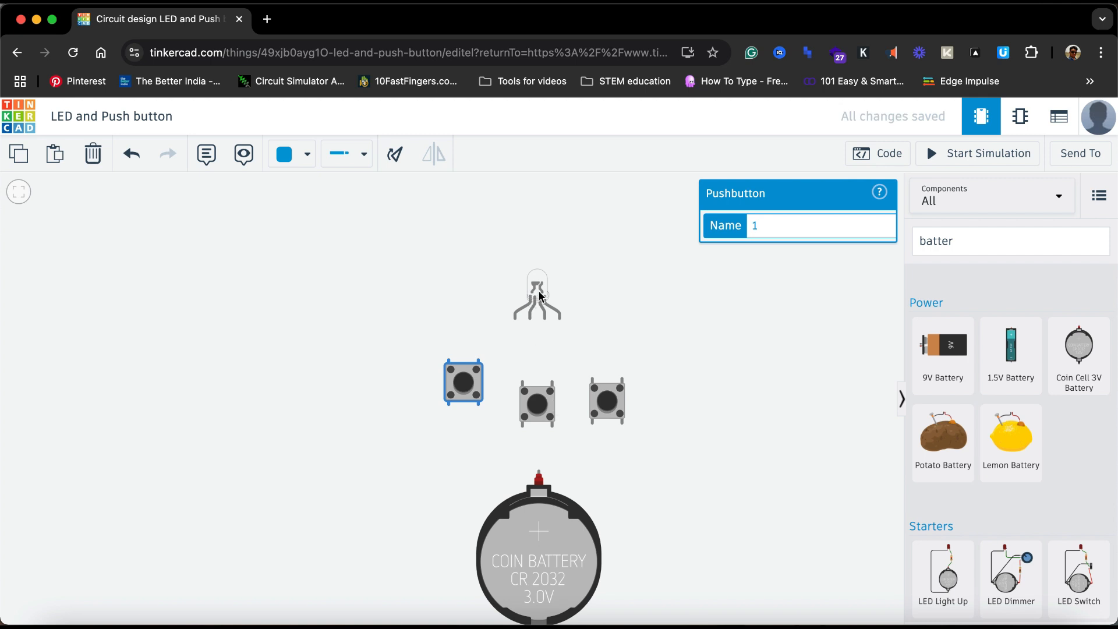
{"action": "left_click_drag", "start_coordinate": [537, 295], "coordinate": [534, 231]}
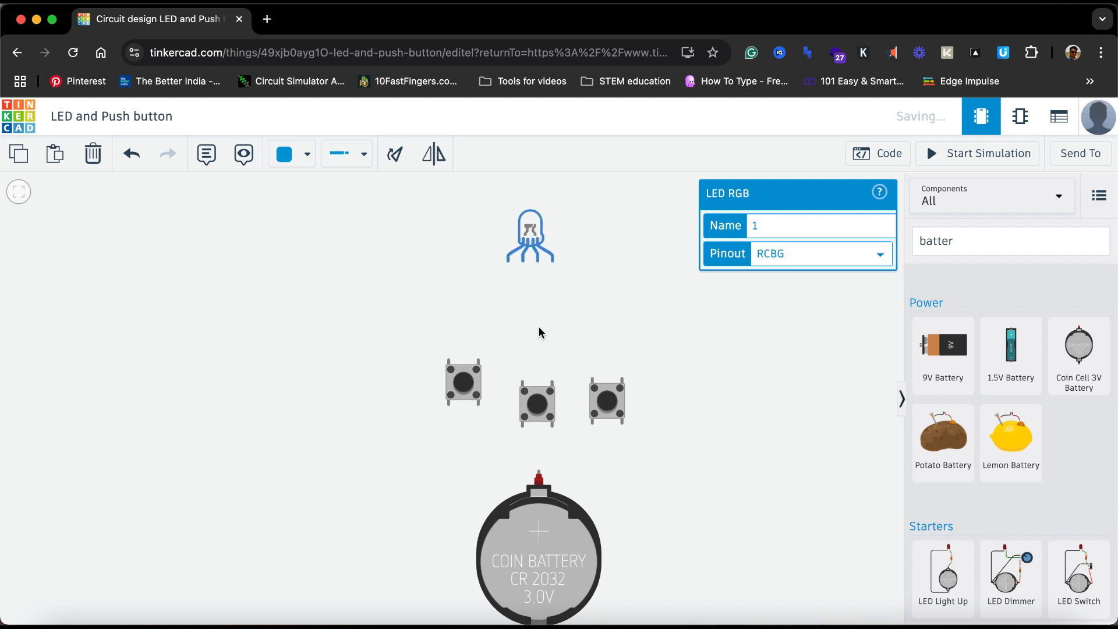
{"action": "left_click", "coordinate": [537, 405]}
{"action": "left_click_drag", "start_coordinate": [537, 404], "coordinate": [537, 363]}
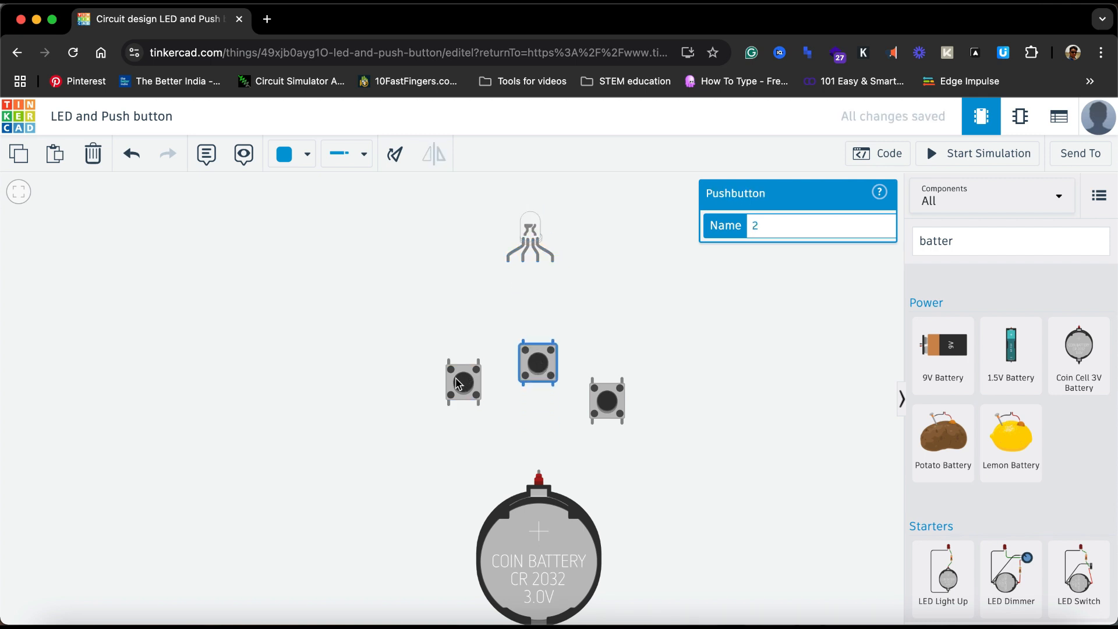
{"action": "left_click_drag", "start_coordinate": [464, 382], "coordinate": [463, 357]}
{"action": "left_click", "coordinate": [606, 401]}
{"action": "left_click_drag", "start_coordinate": [607, 400], "coordinate": [616, 368]}
{"action": "left_click", "coordinate": [805, 473]}
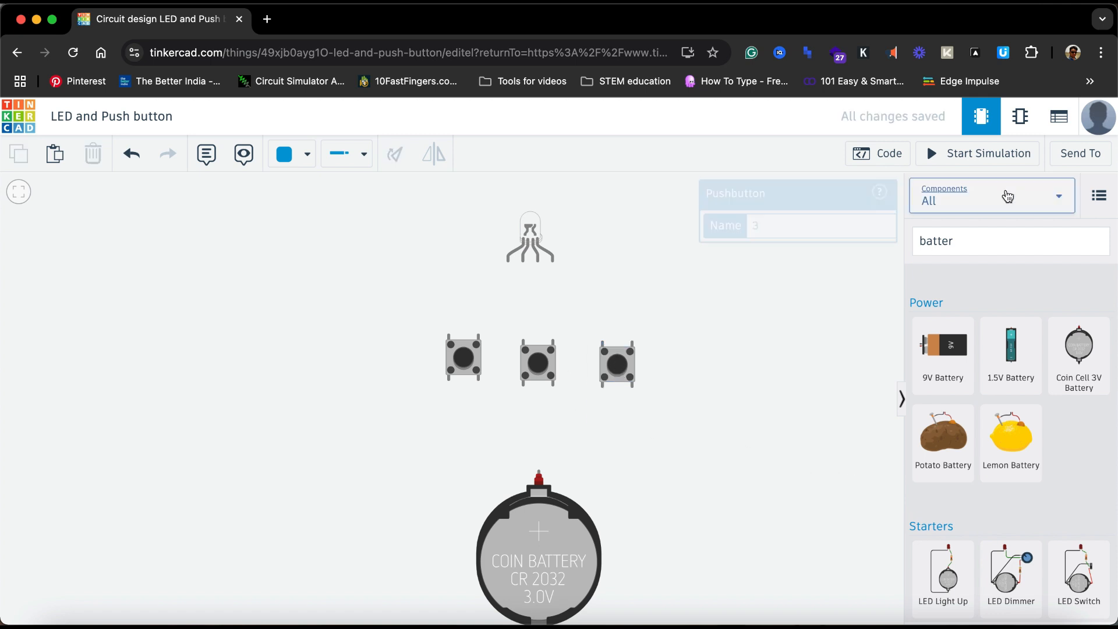
Step: Search for "resis" and place a vertical resistor with its lower end on the coin battery's positive terminal
{"action": "left_click", "coordinate": [975, 247]}
{"action": "key", "text": "BackSpace"}
{"action": "key", "text": "BackSpace"}
{"action": "key", "text": "BackSpace"}
{"action": "key", "text": "BackSpace"}
{"action": "key", "text": "BackSpace"}
{"action": "key", "text": "BackSpace"}
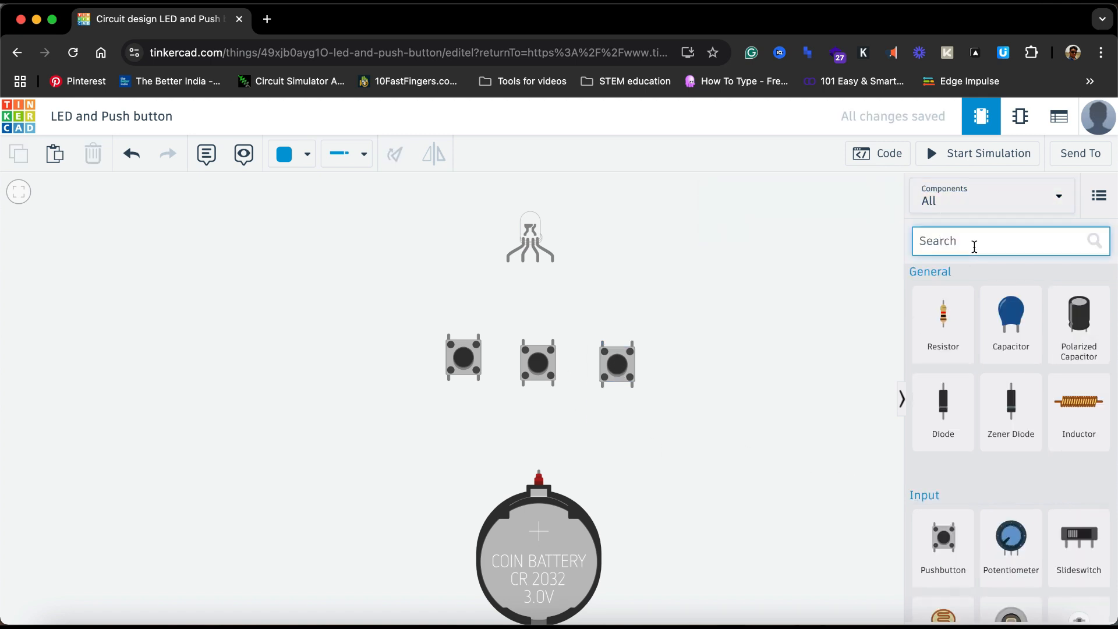
{"action": "type", "text": "resis"}
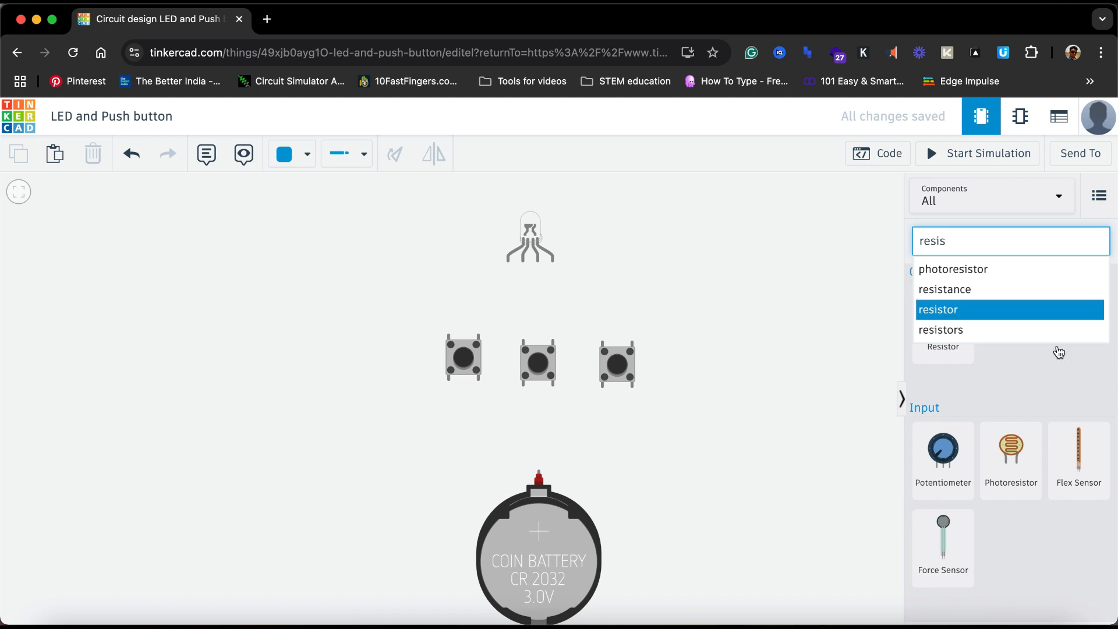
{"action": "left_click", "coordinate": [1026, 392]}
{"action": "left_click_drag", "start_coordinate": [945, 315], "coordinate": [546, 444]}
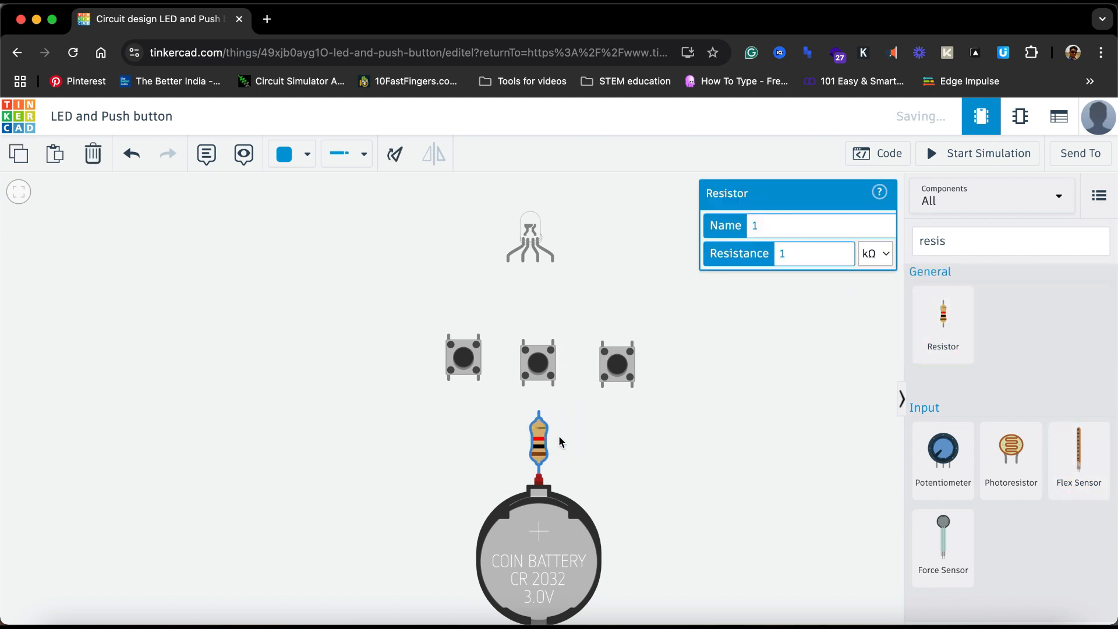
{"action": "left_click", "coordinate": [670, 440]}
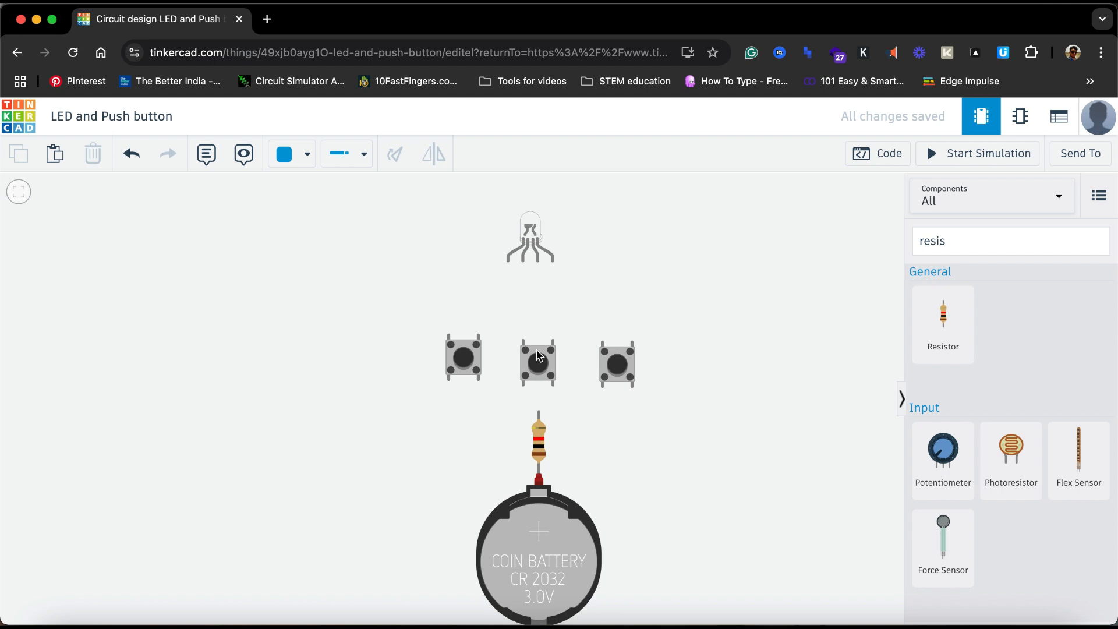
Step: Raise the three pushbuttons further above the resistor, align them in one level row, and fit the circuit in view
{"action": "left_click", "coordinate": [540, 371]}
{"action": "left_click_drag", "start_coordinate": [540, 371], "coordinate": [540, 352]}
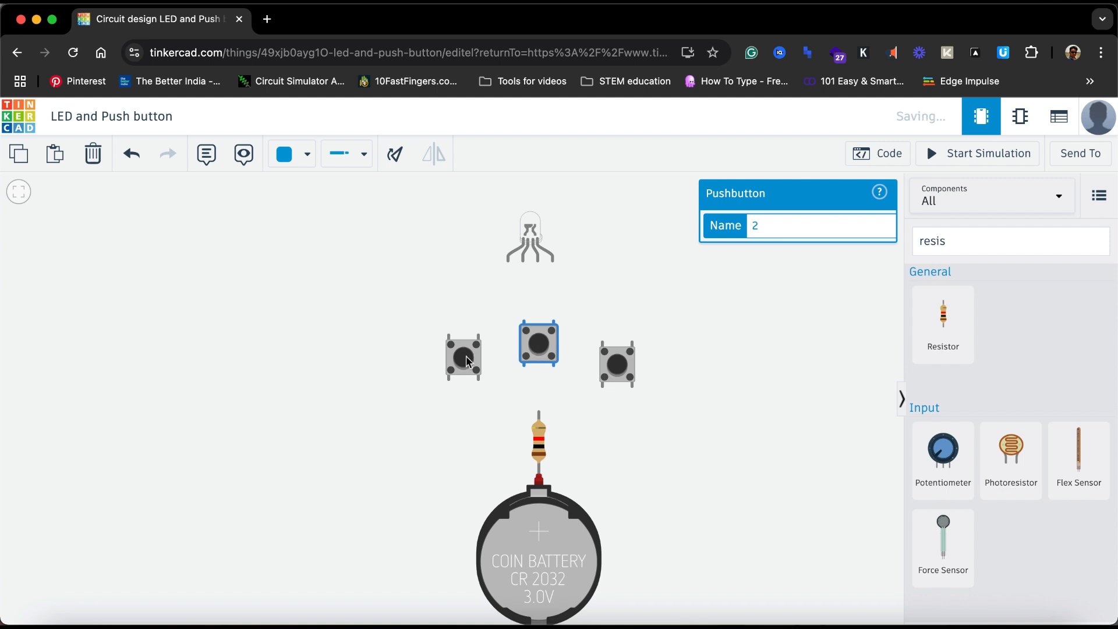
{"action": "left_click", "coordinate": [462, 359]}
{"action": "left_click_drag", "start_coordinate": [462, 360], "coordinate": [461, 348]}
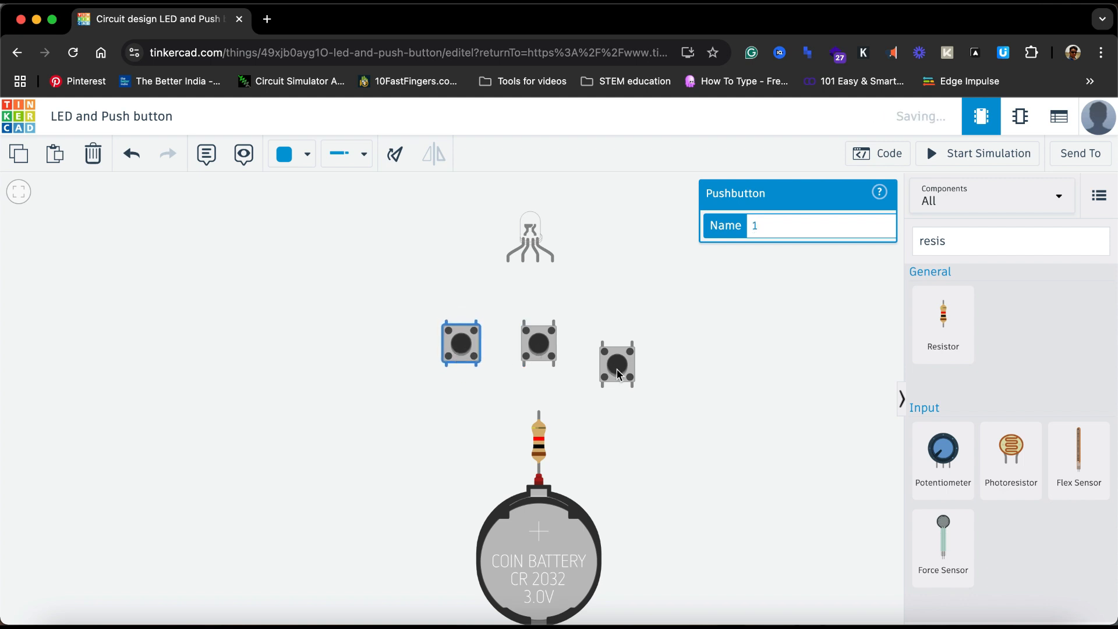
{"action": "left_click_drag", "start_coordinate": [624, 374], "coordinate": [625, 354]}
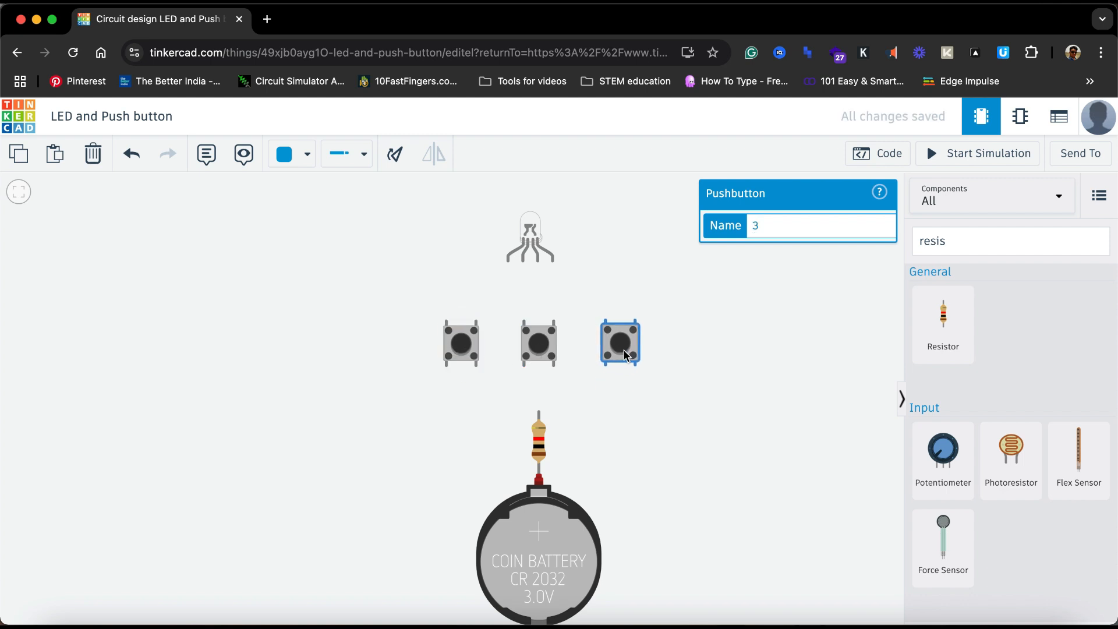
{"action": "left_click", "coordinate": [21, 201]}
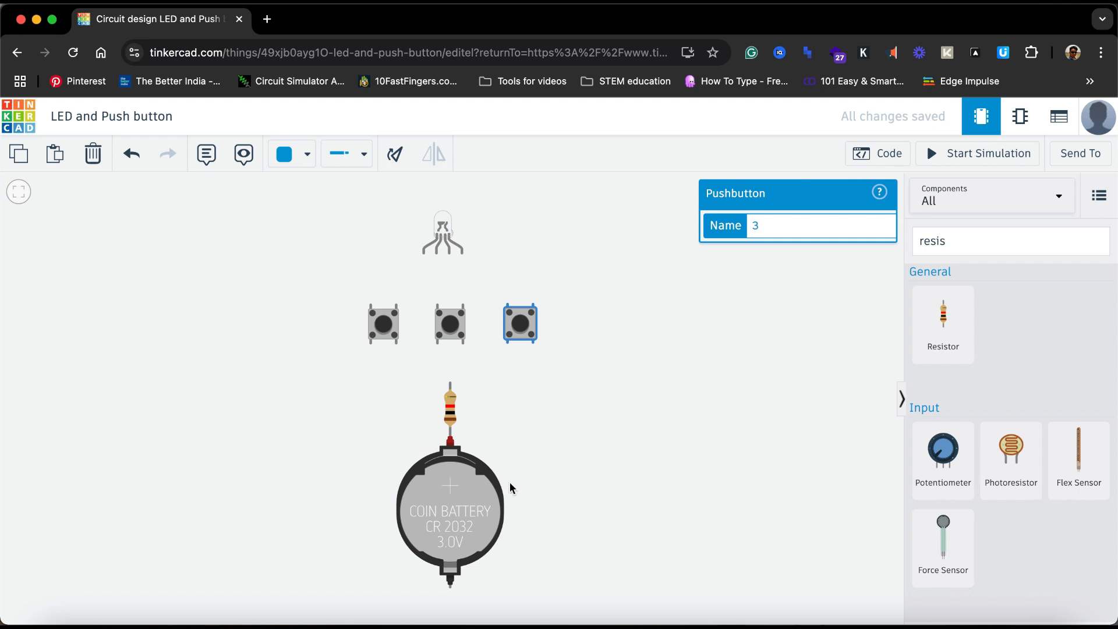
{"action": "left_click", "coordinate": [689, 290]}
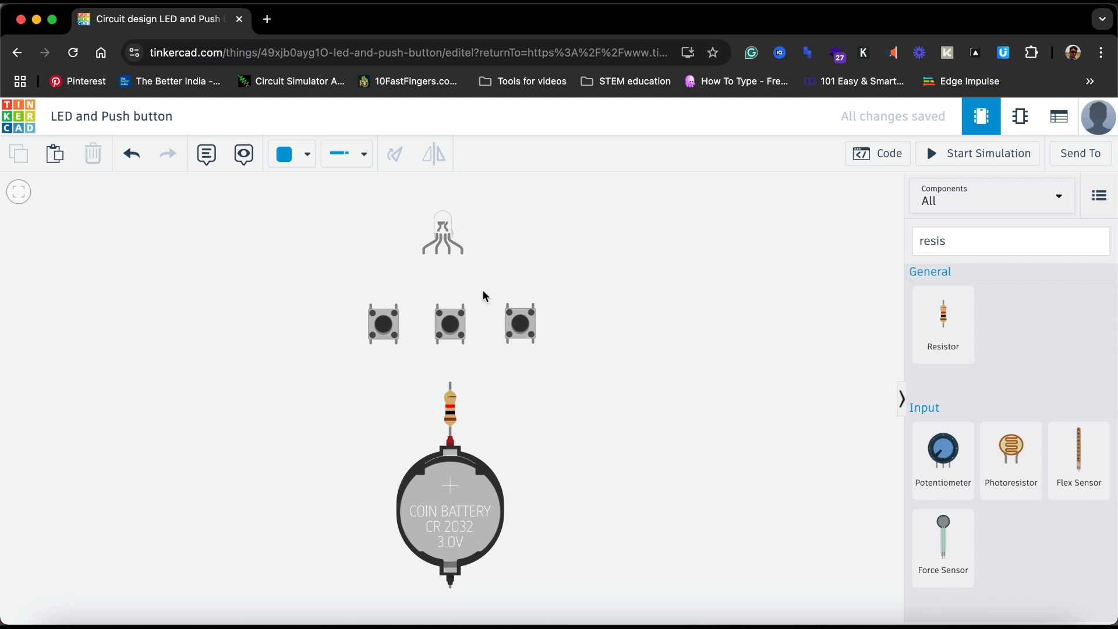
Step: Run a black wire with squared bends from the RGB LED's cathode, between the middle and right pushbuttons, to the battery's negative terminal
{"action": "left_click", "coordinate": [438, 257]}
{"action": "left_click", "coordinate": [438, 274]}
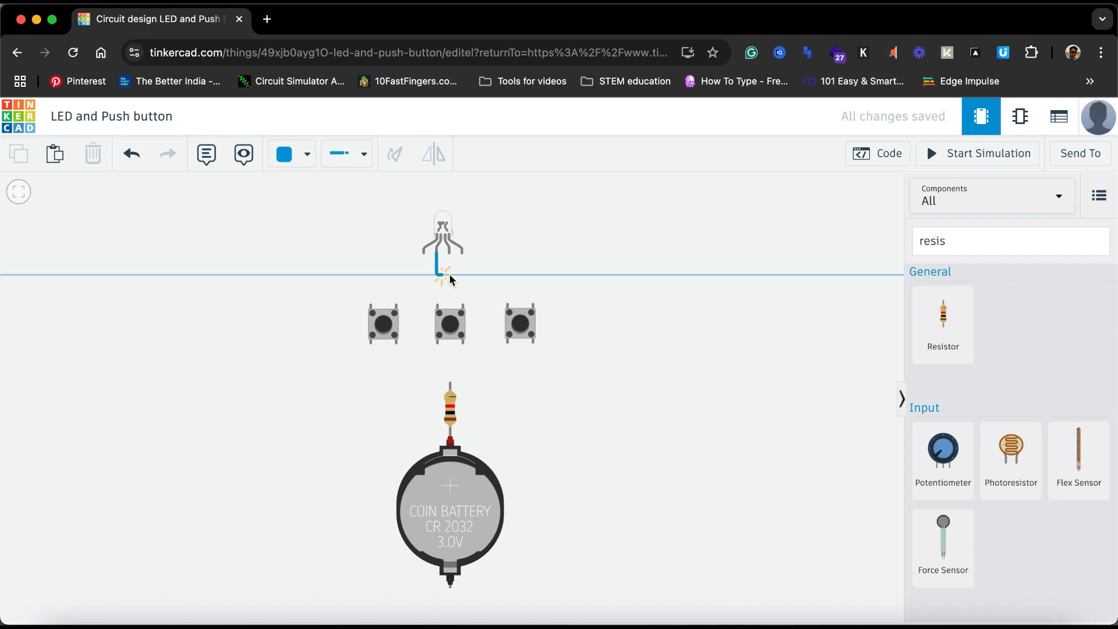
{"action": "left_click", "coordinate": [482, 274]}
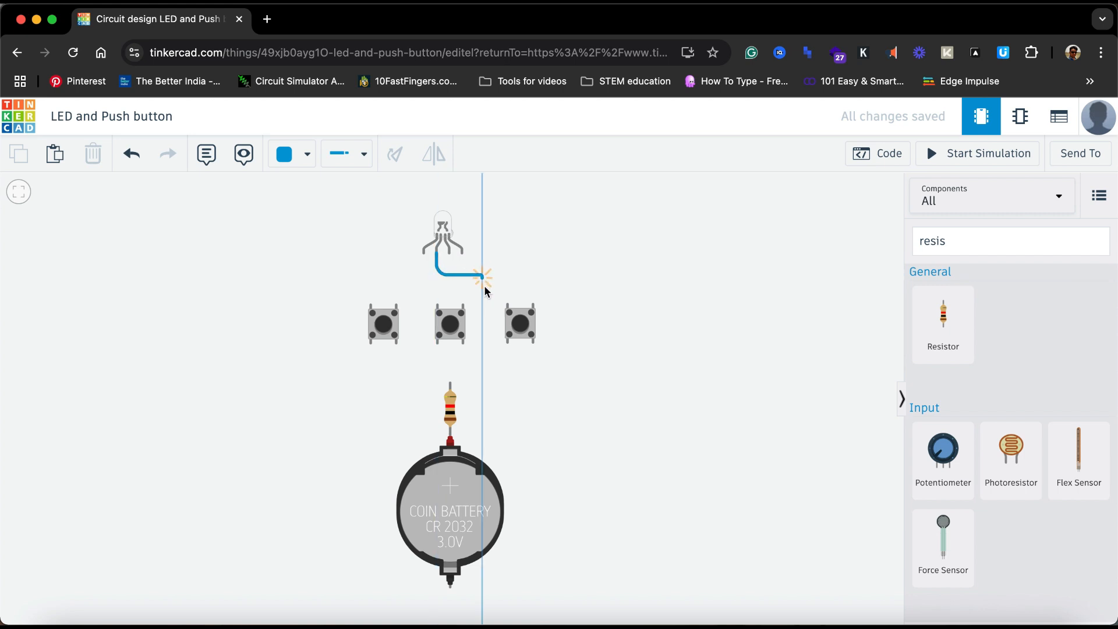
{"action": "left_click", "coordinate": [484, 366]}
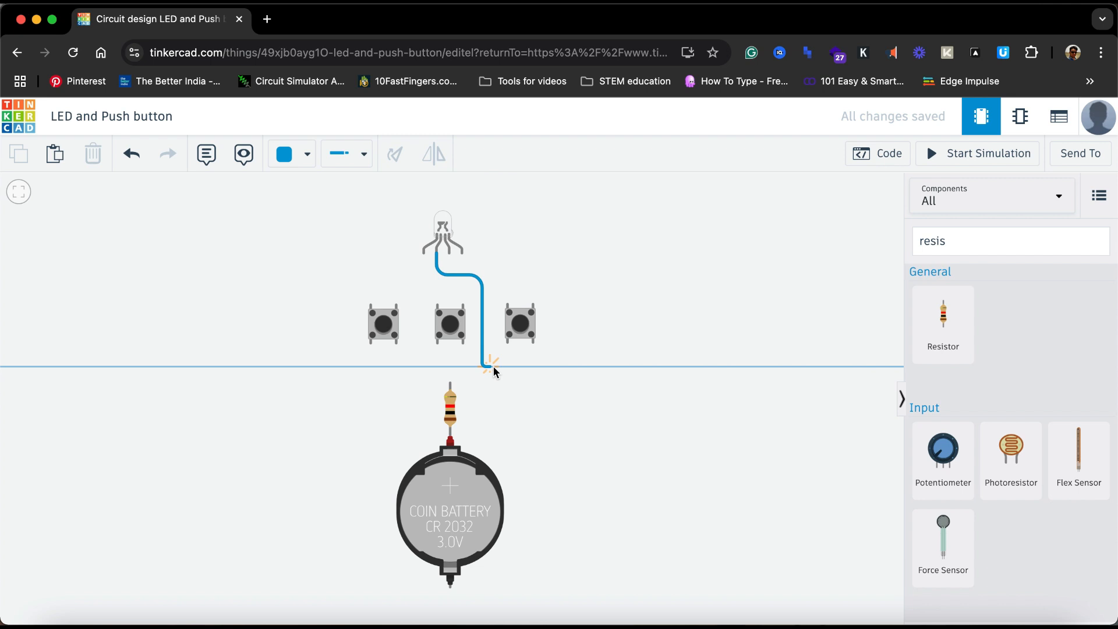
{"action": "left_click", "coordinate": [525, 366]}
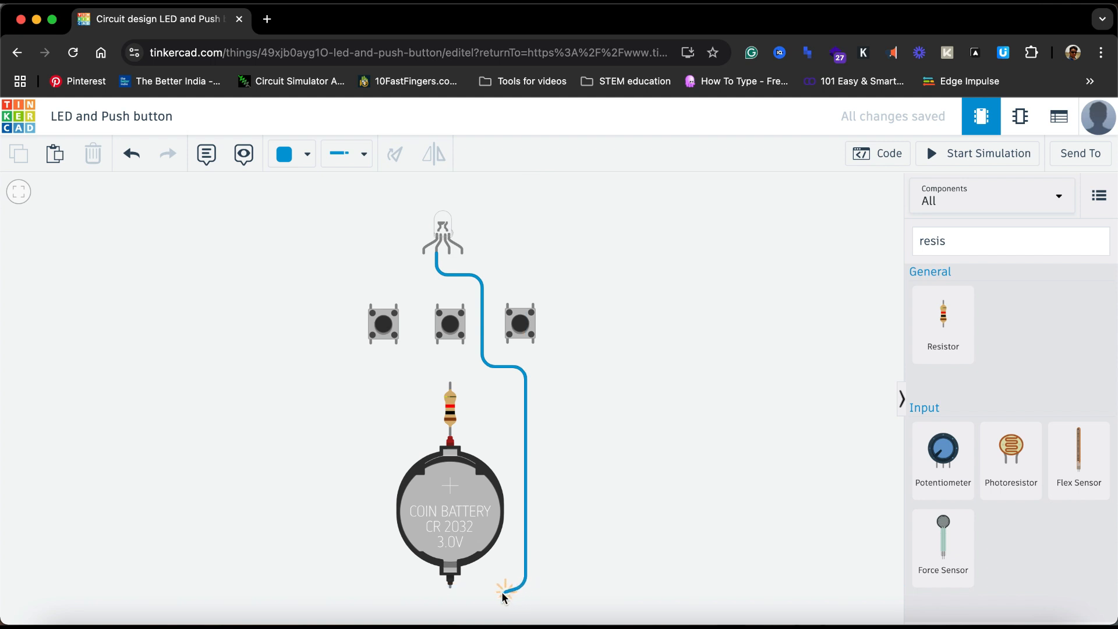
{"action": "left_click", "coordinate": [451, 587]}
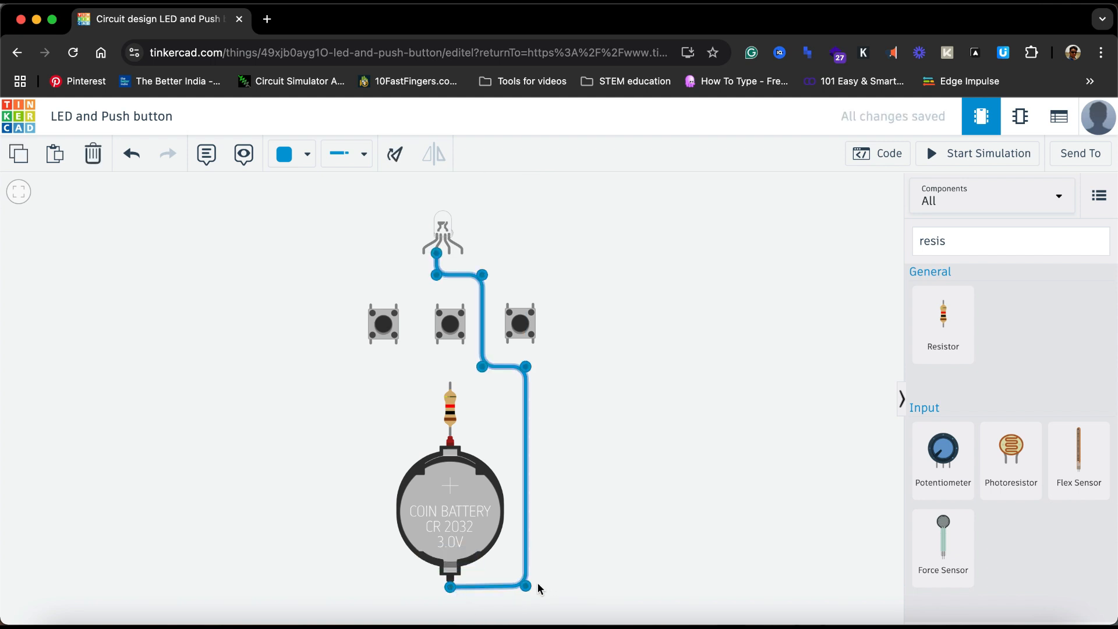
{"action": "left_click_drag", "start_coordinate": [527, 589], "coordinate": [527, 586]}
{"action": "left_click", "coordinate": [285, 159]}
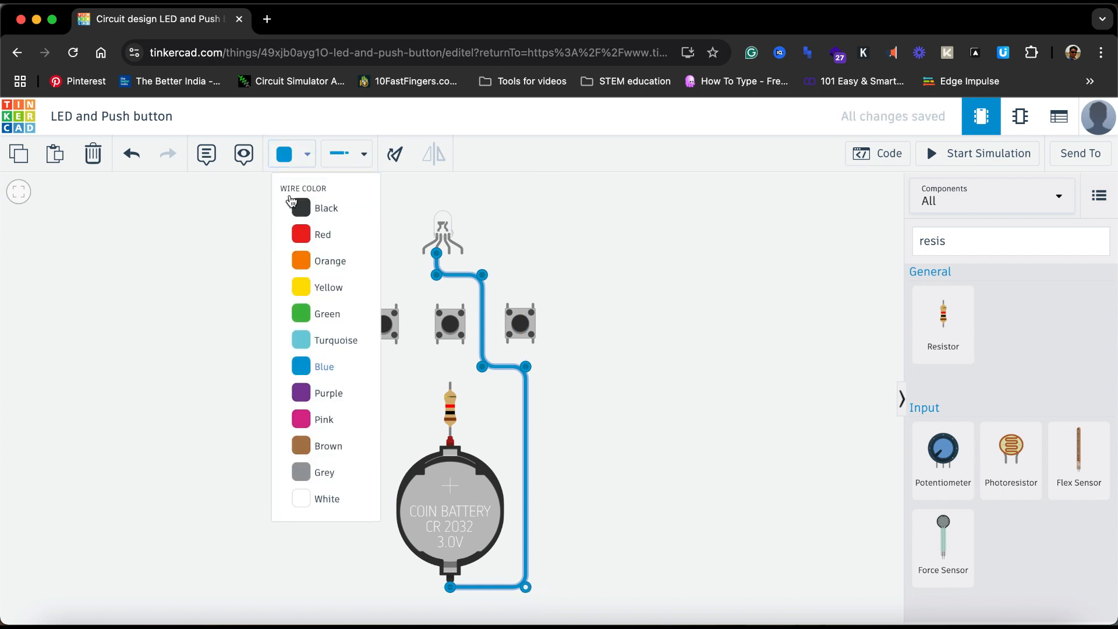
{"action": "left_click", "coordinate": [294, 208]}
{"action": "left_click", "coordinate": [712, 374]}
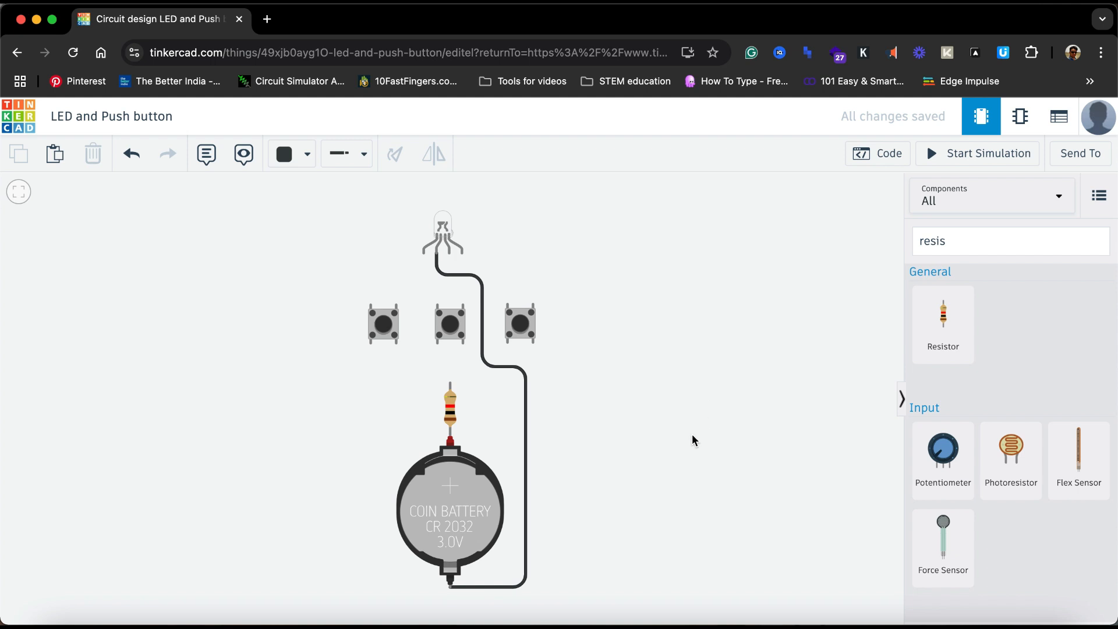
Step: Wire the RGB LED's red pin to the left pushbutton's Terminal 1b, and its Terminal 2a to the resistor's upper end
{"action": "left_click", "coordinate": [424, 255]}
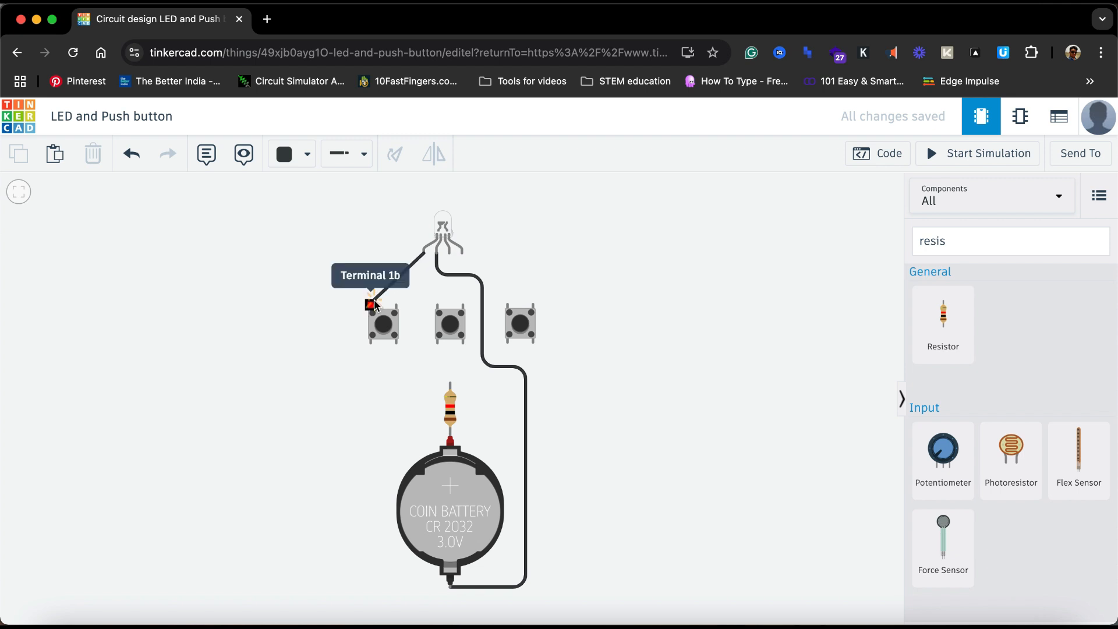
{"action": "left_click", "coordinate": [371, 304]}
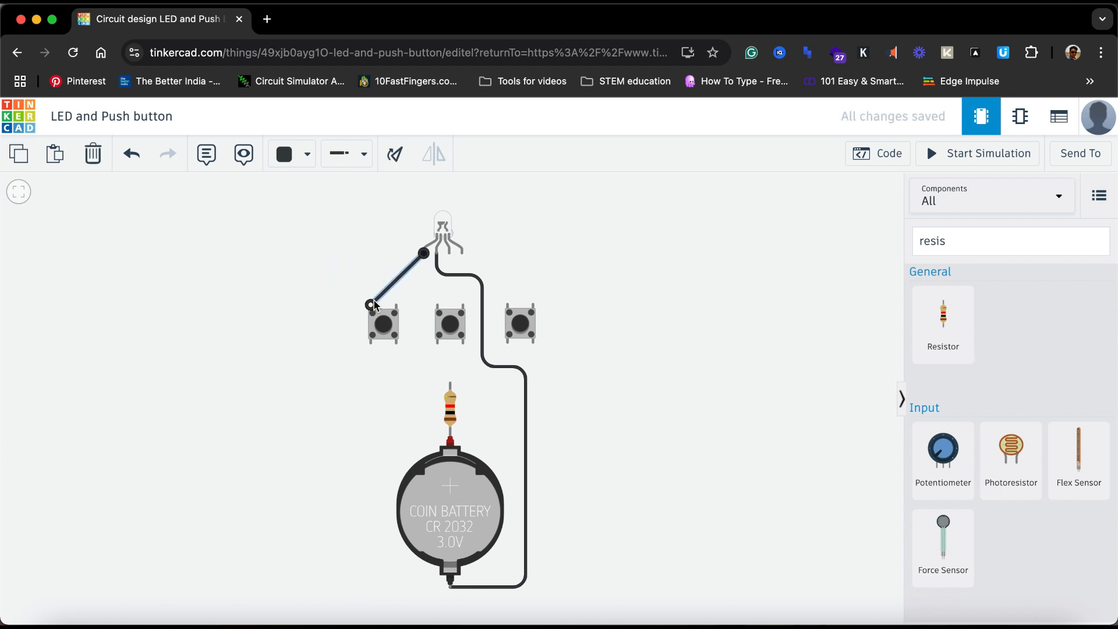
{"action": "left_click", "coordinate": [397, 344]}
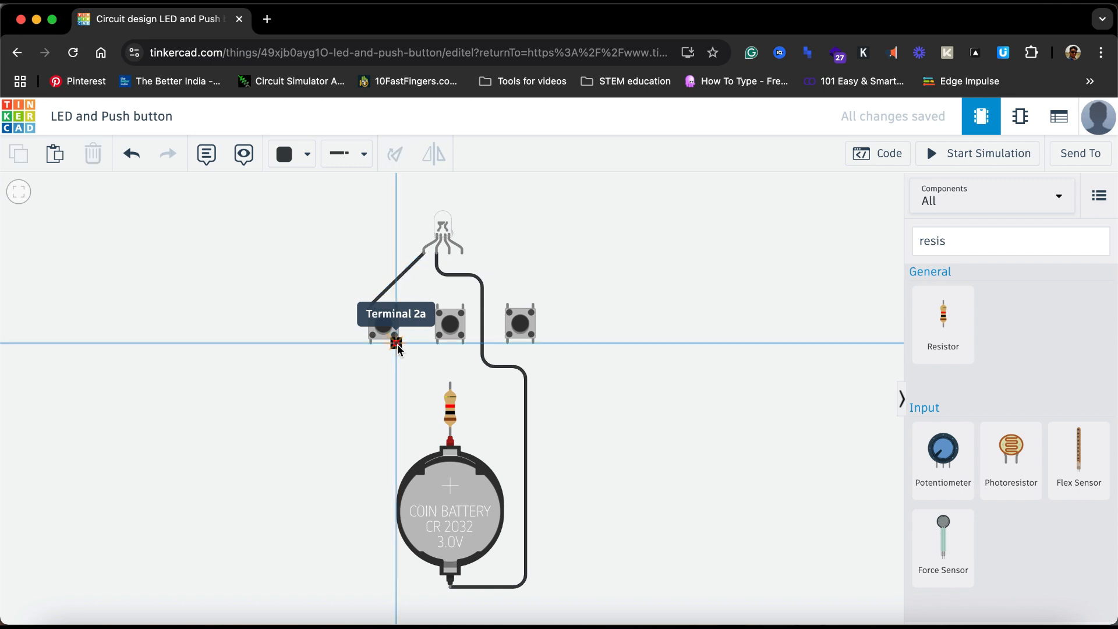
{"action": "left_click", "coordinate": [450, 383]}
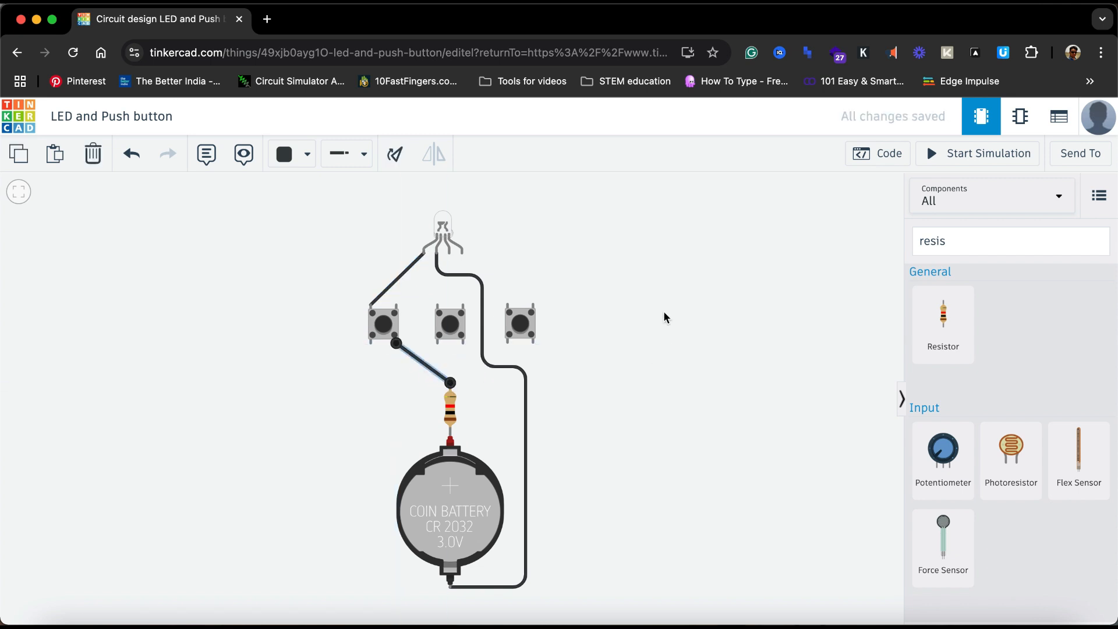
Step: Color both wires of the left pushbutton red
{"action": "left_click", "coordinate": [397, 280]}
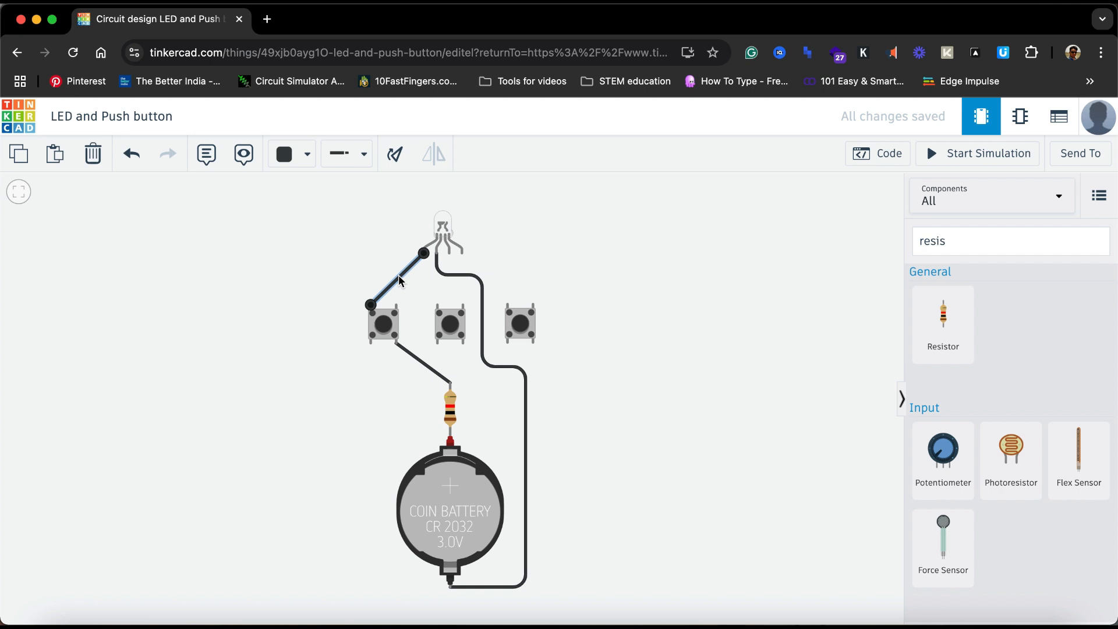
{"action": "left_click", "coordinate": [285, 160]}
{"action": "left_click", "coordinate": [306, 233]}
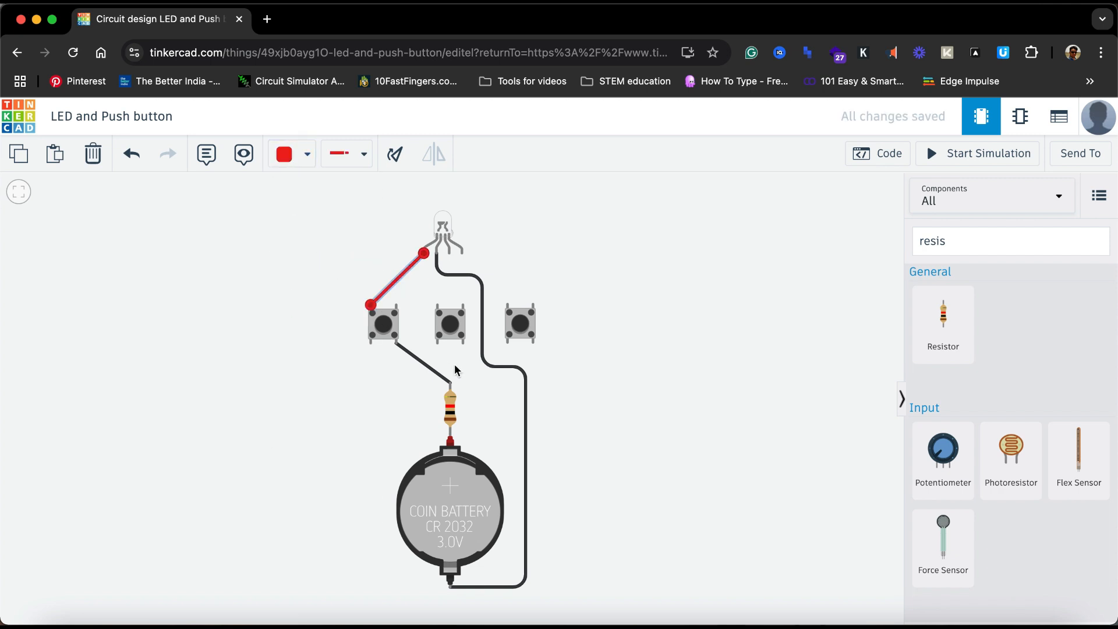
{"action": "left_click", "coordinate": [424, 363]}
{"action": "left_click", "coordinate": [300, 156]}
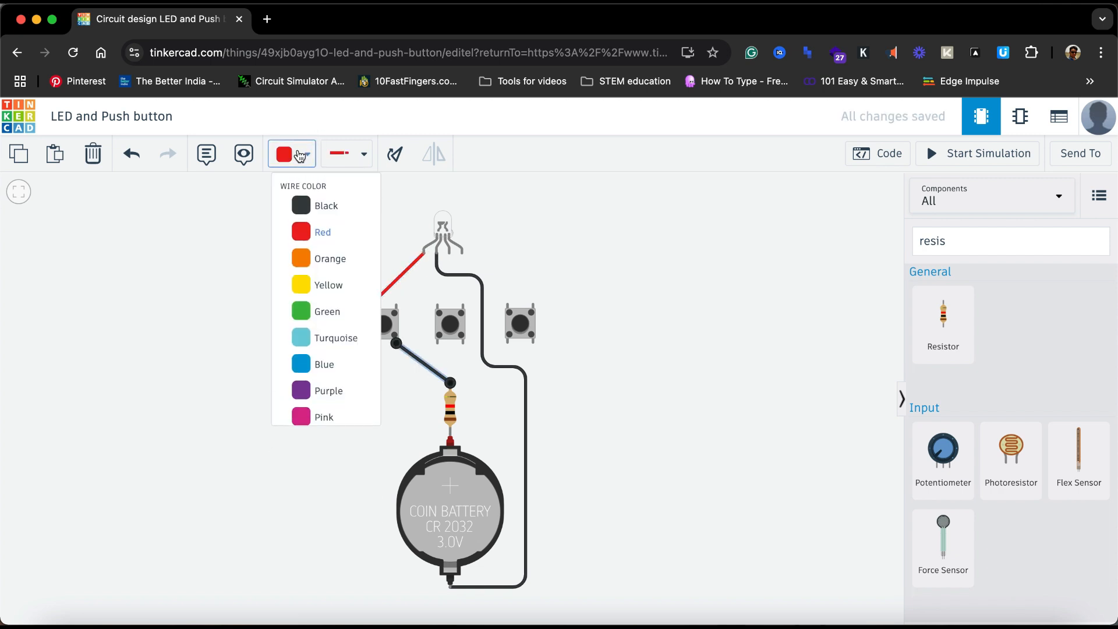
{"action": "left_click", "coordinate": [320, 232]}
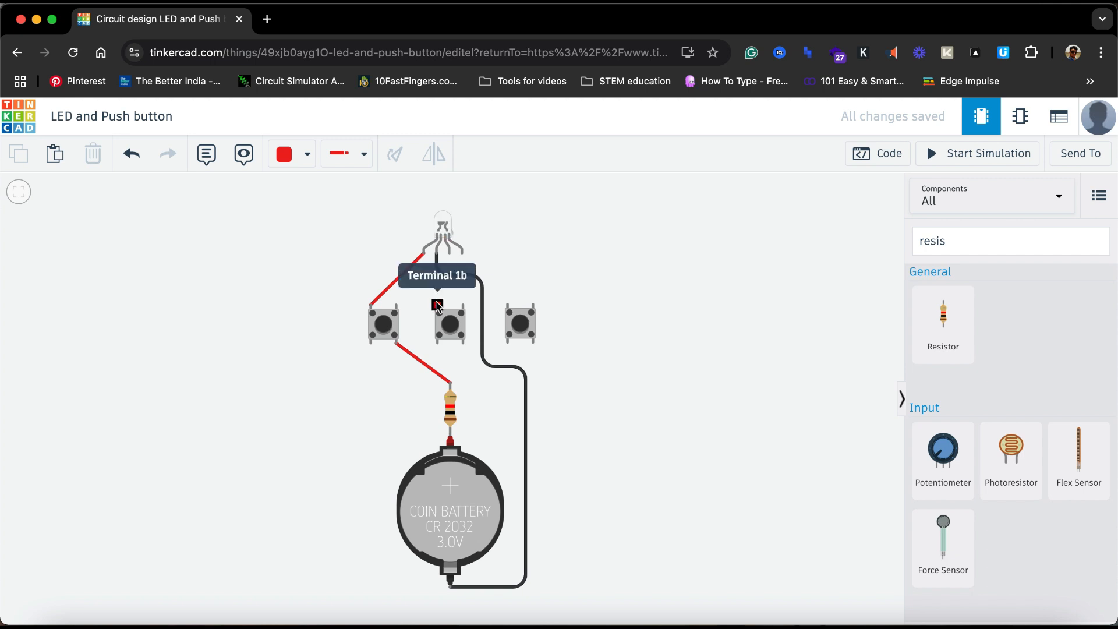
Step: Wire the RGB LED's Blue pin to the middle pushbutton's Terminal 1b and color the wire blue
{"action": "left_click", "coordinate": [449, 252]}
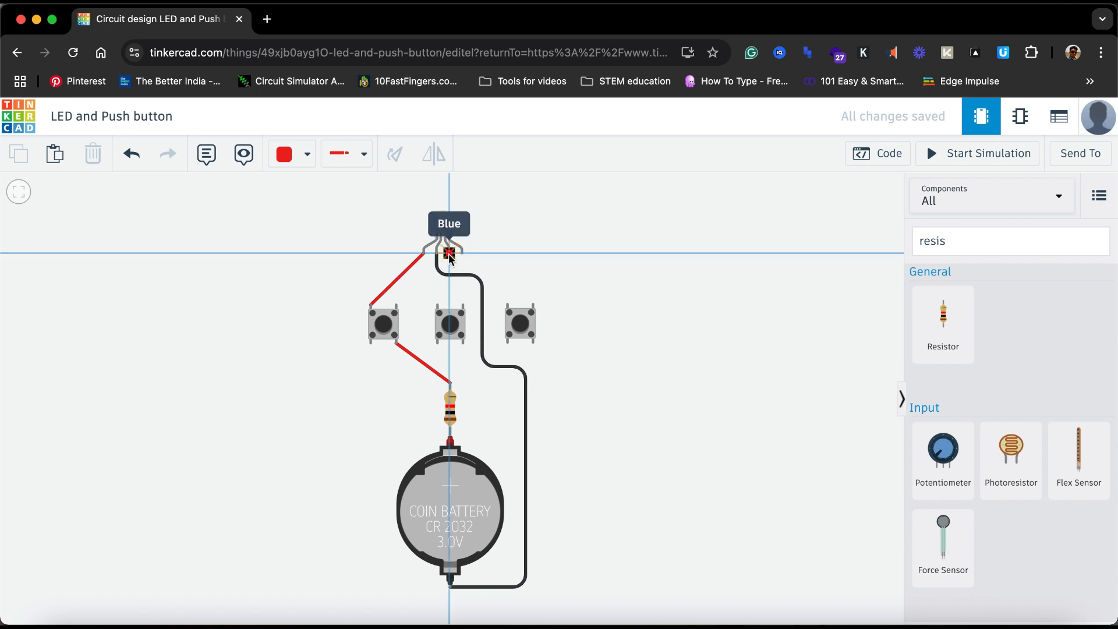
{"action": "left_click", "coordinate": [437, 305]}
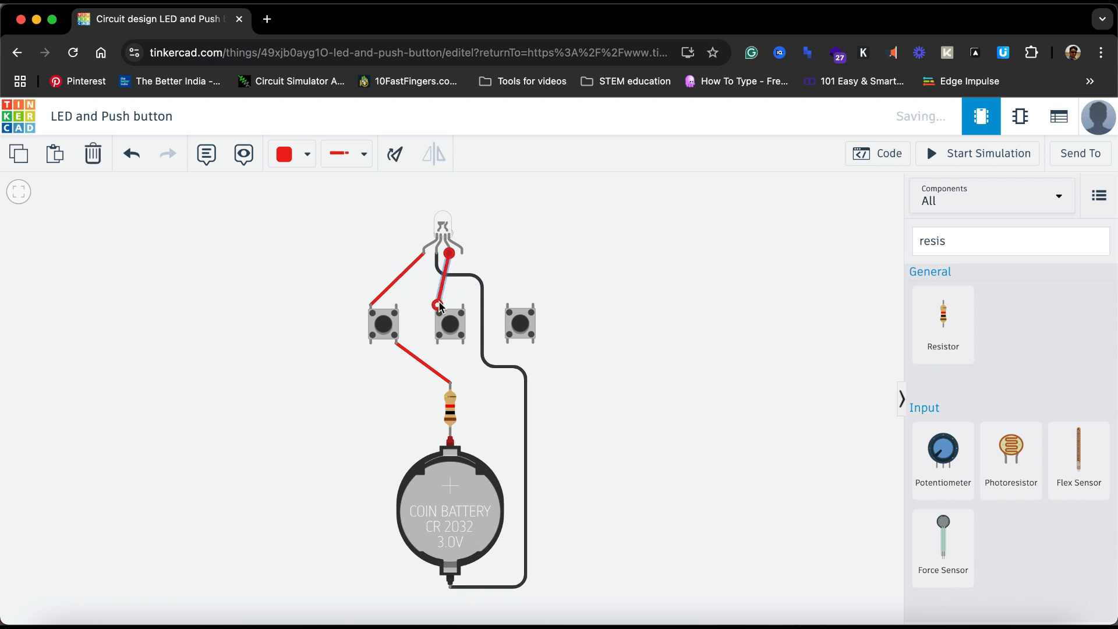
{"action": "left_click", "coordinate": [300, 155]}
{"action": "left_click", "coordinate": [300, 367]}
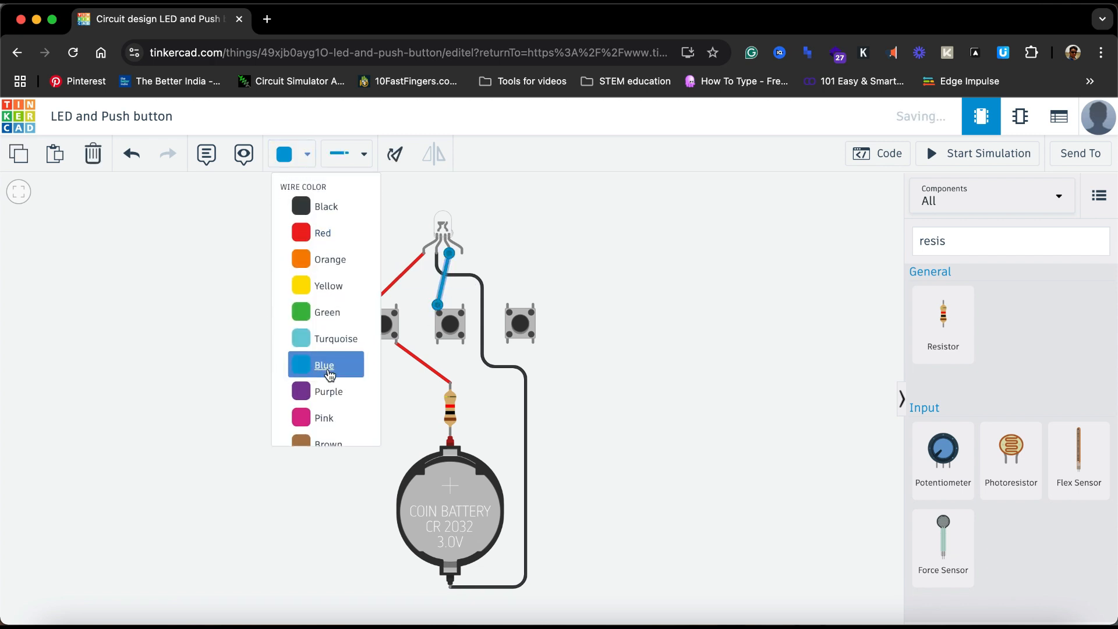
{"action": "left_click", "coordinate": [640, 254]}
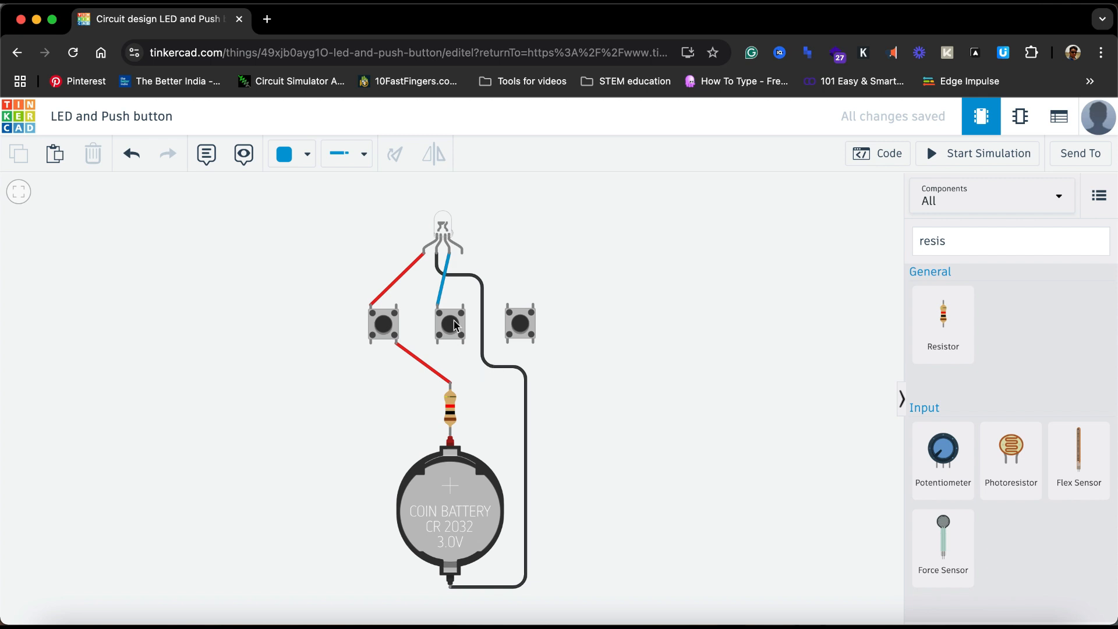
Step: Run a blue wire from the middle pushbutton's Terminal 2a to the resistor's upper end, Terminal 2
{"action": "left_click", "coordinate": [462, 342]}
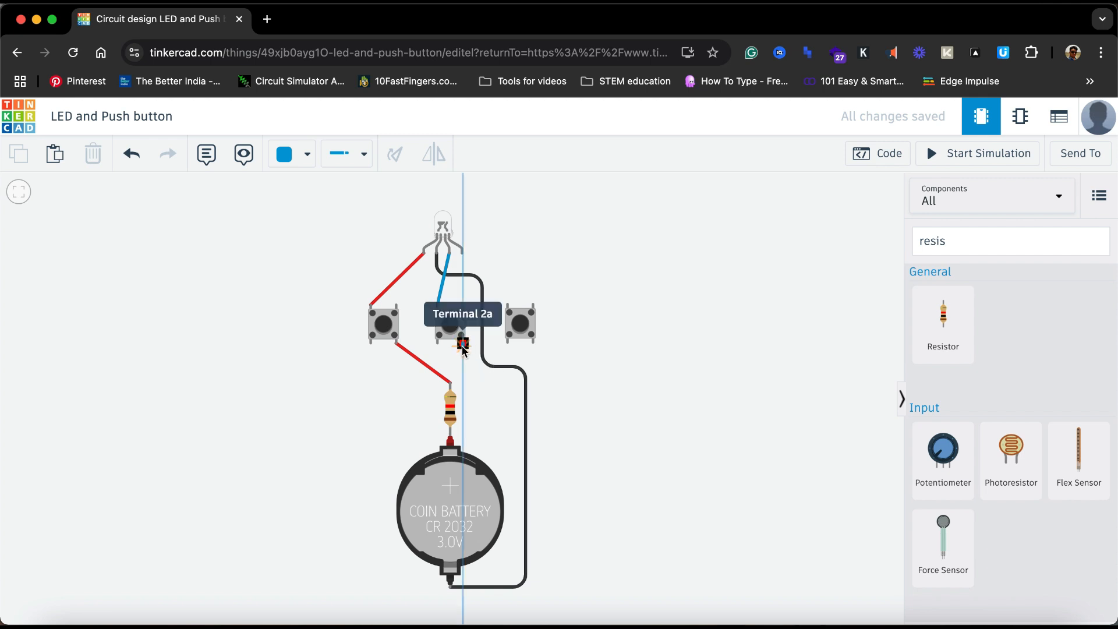
{"action": "left_click", "coordinate": [454, 383]}
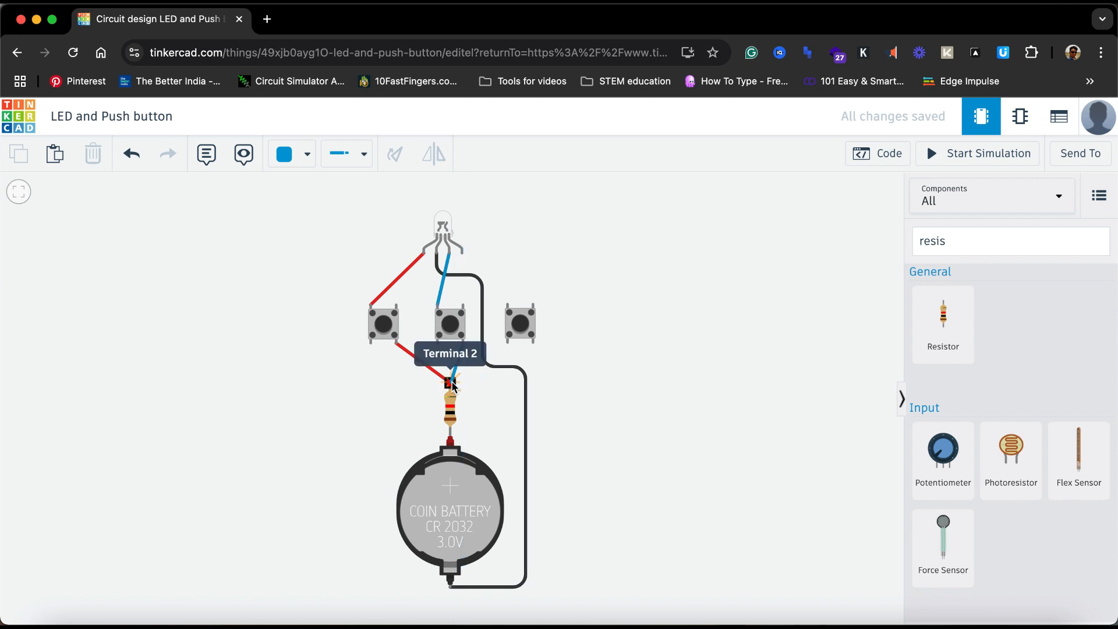
{"action": "left_click", "coordinate": [452, 382]}
{"action": "left_click", "coordinate": [677, 331]}
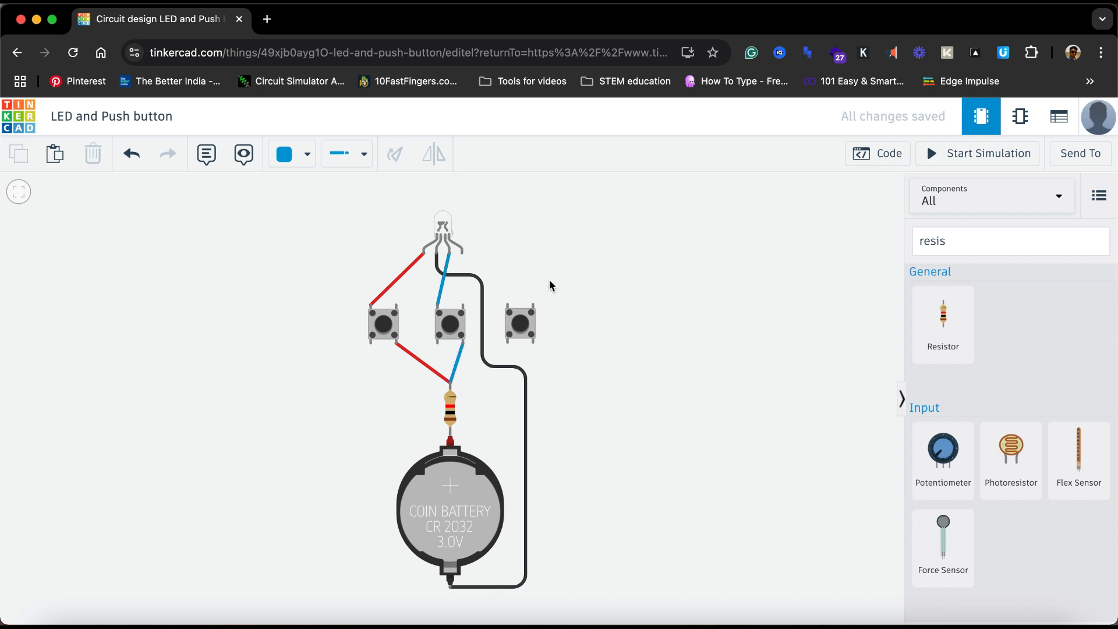
Step: Set the wire color to green and connect the RGB LED's Green pin to the right pushbutton's upper-left terminal
{"action": "left_click", "coordinate": [295, 159]}
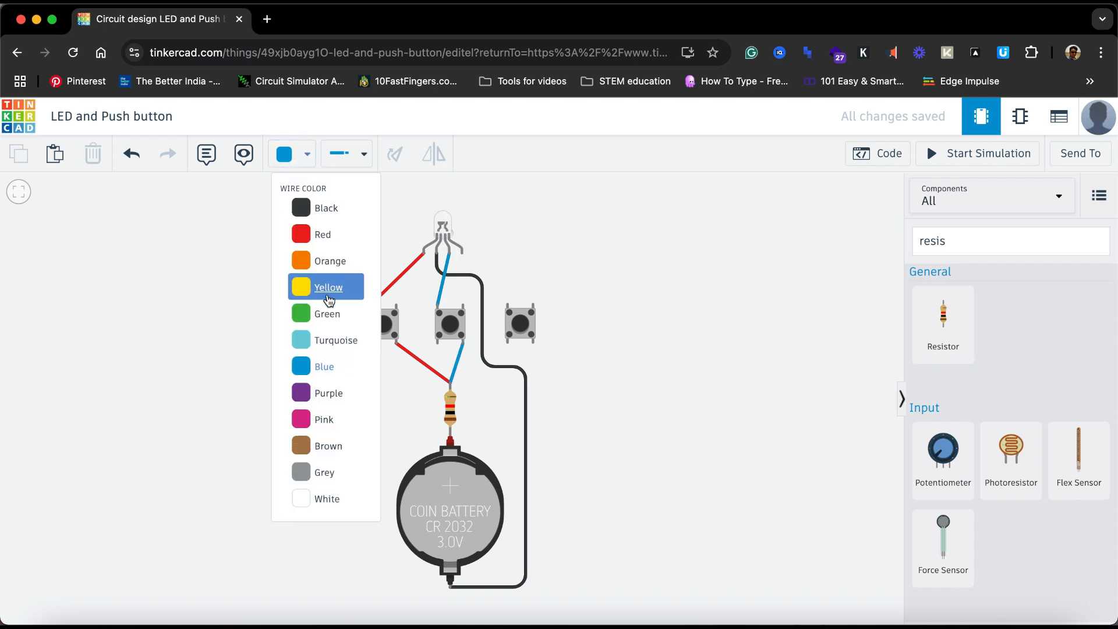
{"action": "left_click", "coordinate": [327, 315]}
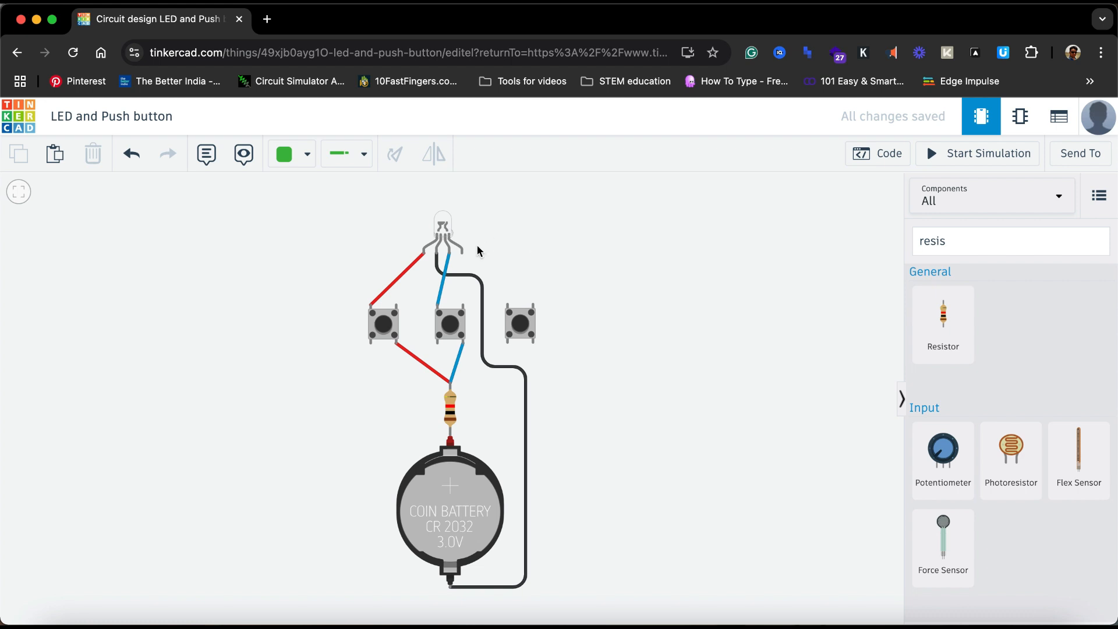
{"action": "left_click", "coordinate": [463, 254]}
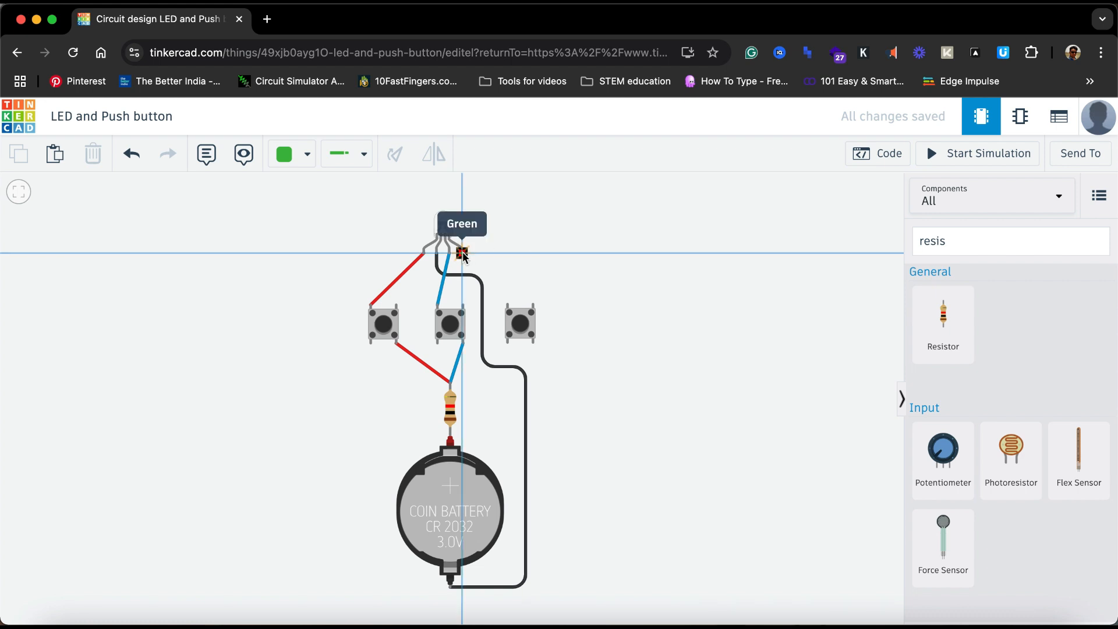
{"action": "left_click", "coordinate": [509, 304]}
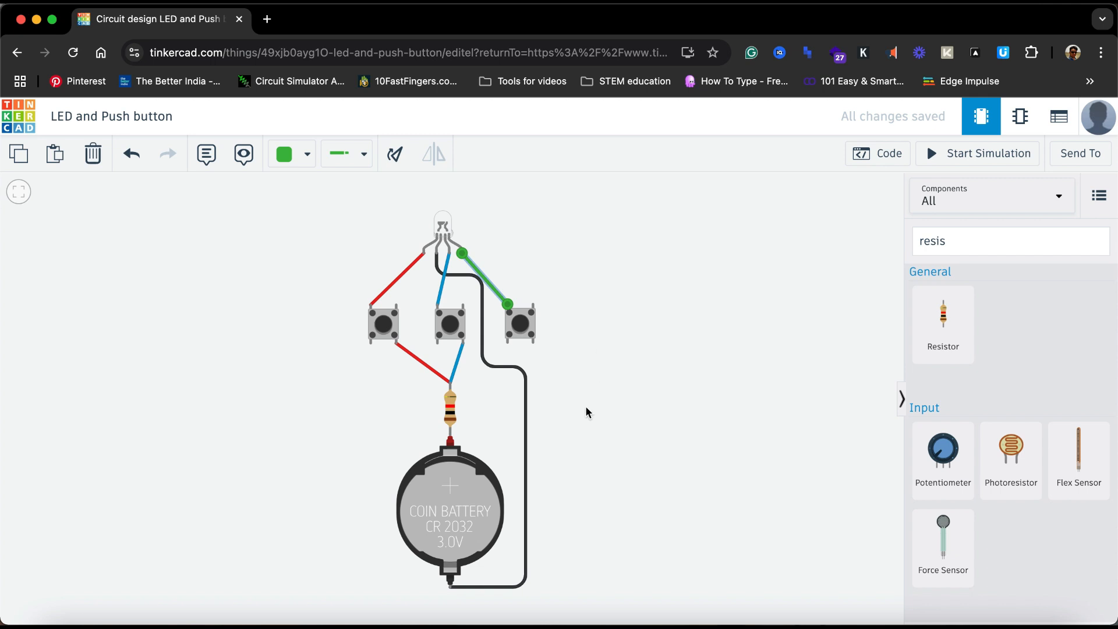
Step: Run a green wire from the right pushbutton's lower-right terminal to the resistor's upper end
{"action": "left_click", "coordinate": [534, 344]}
{"action": "left_click", "coordinate": [478, 377]}
{"action": "left_click", "coordinate": [452, 384]}
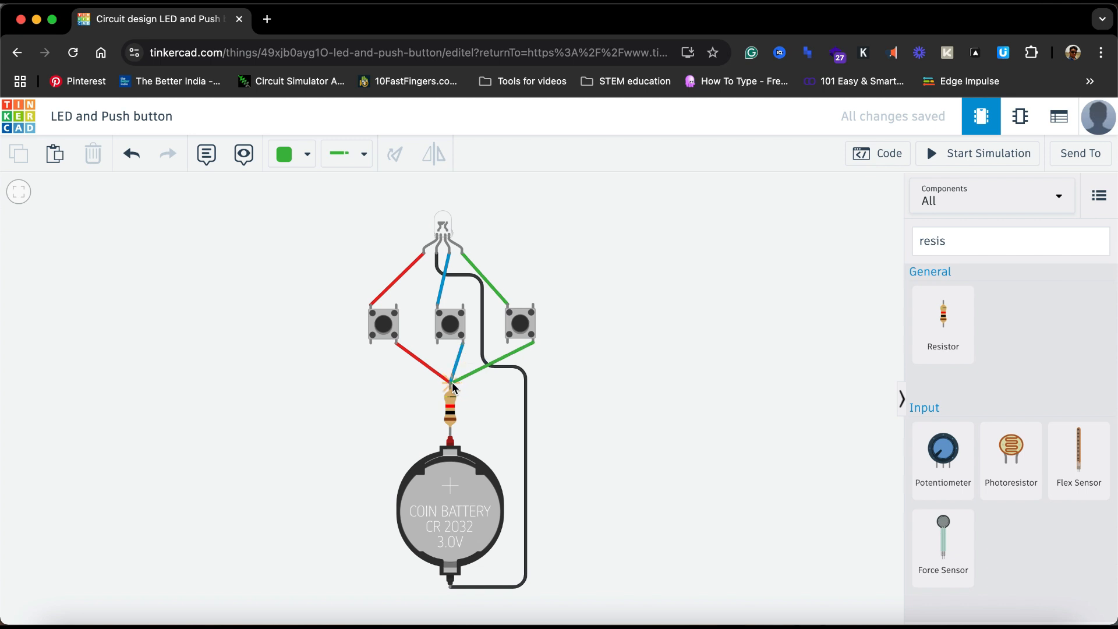
{"action": "left_click", "coordinate": [466, 376]}
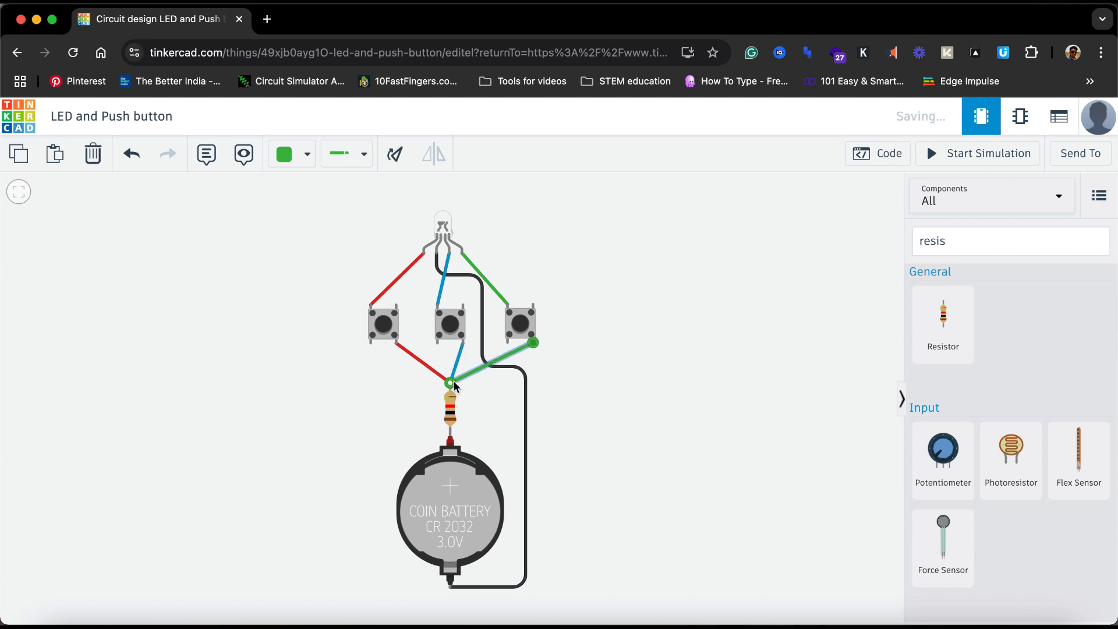
{"action": "left_click", "coordinate": [732, 380]}
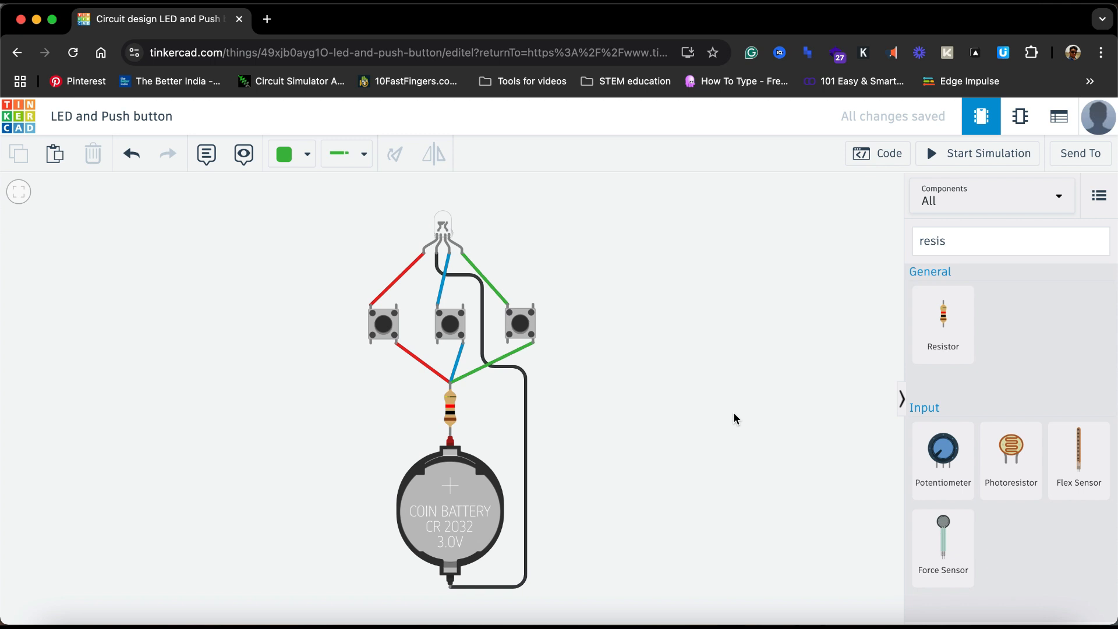
Step: Set the resistor's resistance to 100 Ω
{"action": "left_click", "coordinate": [453, 414]}
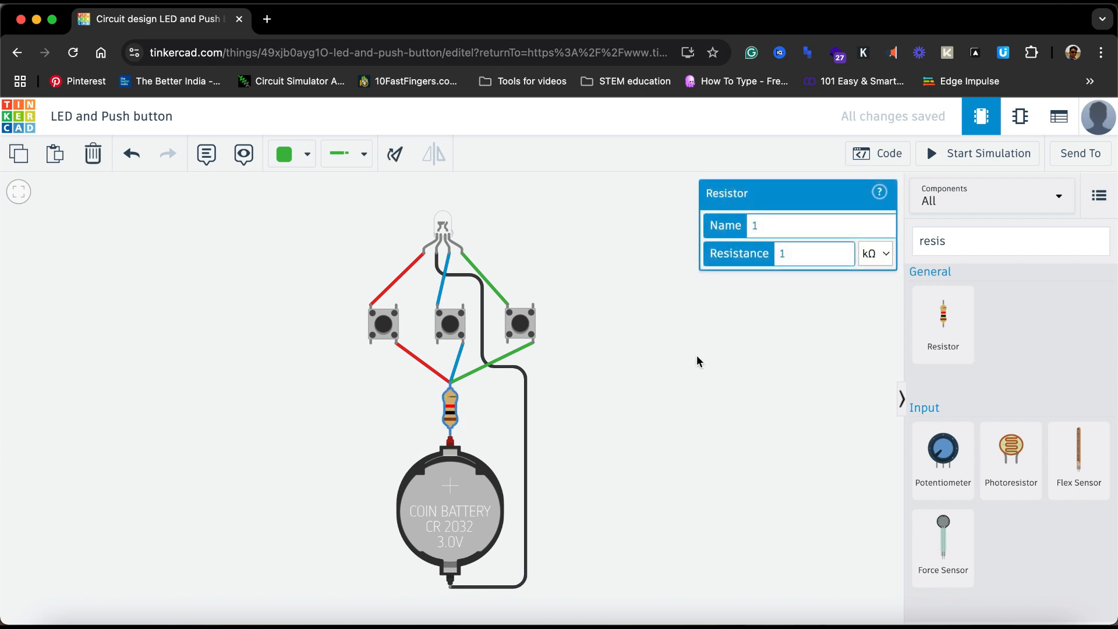
{"action": "left_click", "coordinate": [796, 253]}
{"action": "type", "text": "00"}
{"action": "left_click", "coordinate": [893, 260]}
{"action": "left_click", "coordinate": [877, 234]}
{"action": "left_click", "coordinate": [692, 404]}
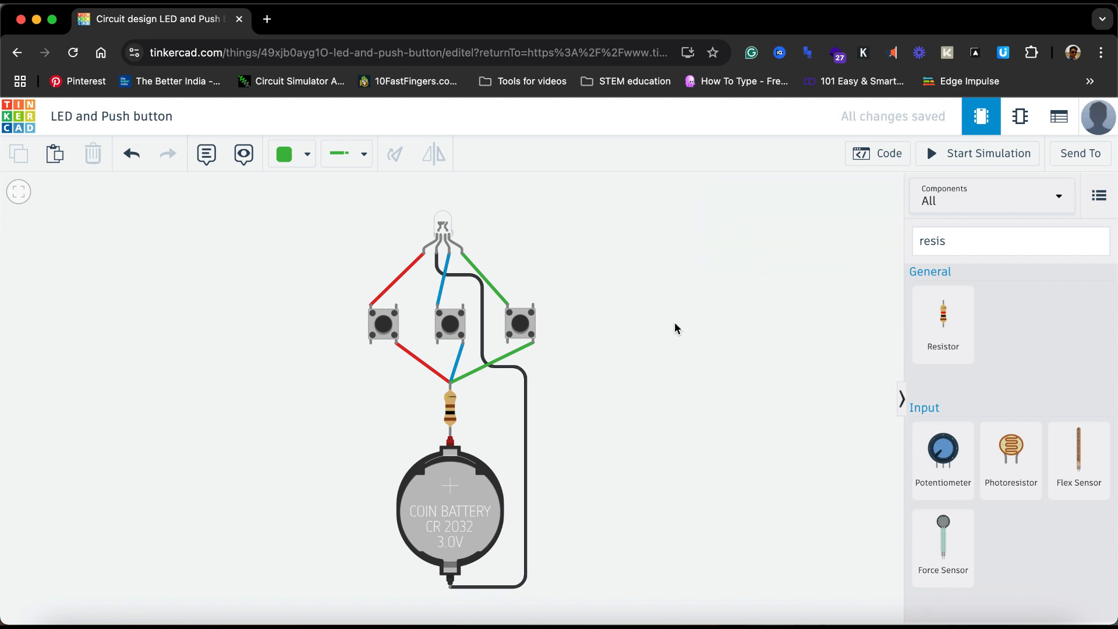
Step: Start the simulation and operate the left, middle and right pushbuttons one at a time to test each LED color
{"action": "left_click", "coordinate": [980, 154]}
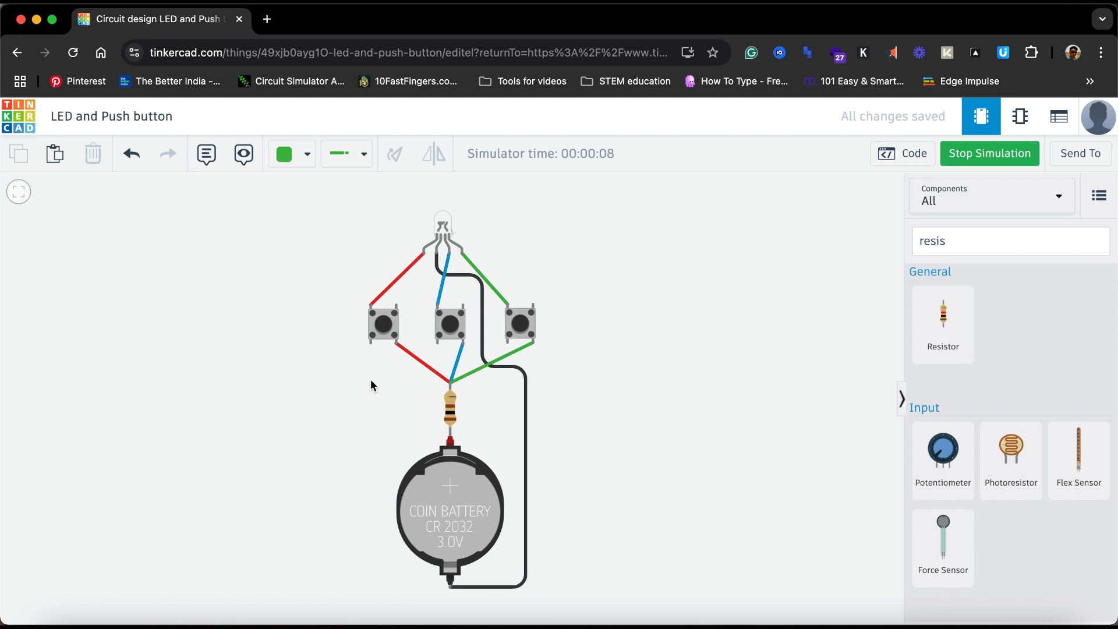
{"action": "left_click", "coordinate": [385, 328]}
{"action": "left_click", "coordinate": [452, 326]}
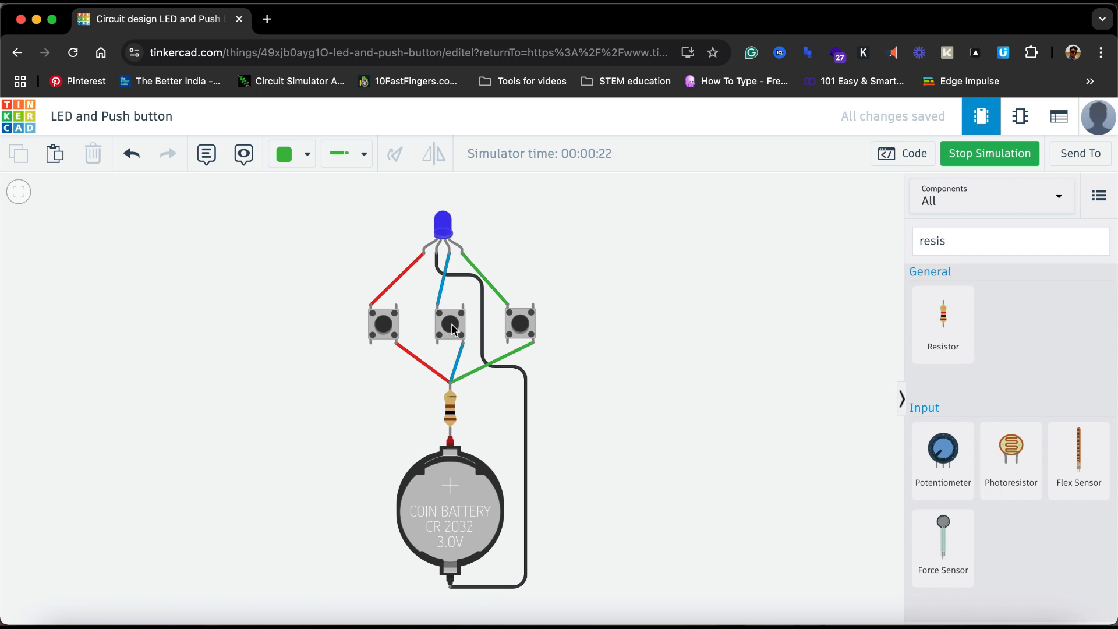
{"action": "left_click_drag", "start_coordinate": [452, 329], "coordinate": [454, 330]}
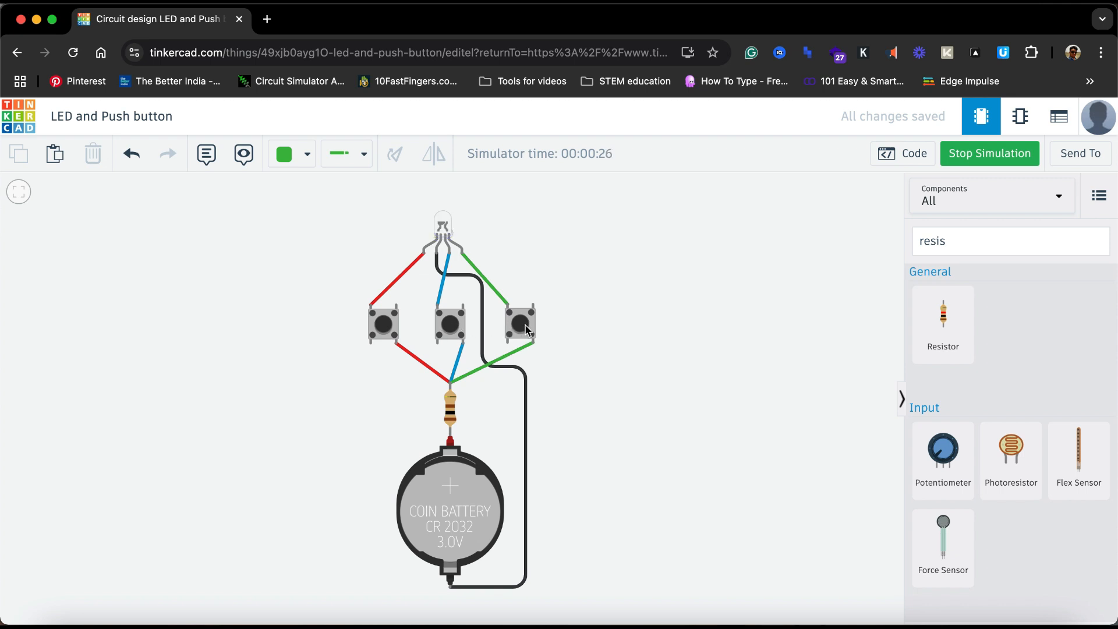
{"action": "left_click_drag", "start_coordinate": [522, 329], "coordinate": [524, 330]}
Step: Keep the left pushbutton held on in the simulation and combine it first with the middle, then with the right pushbutton
{"action": "left_click_drag", "start_coordinate": [384, 330], "coordinate": [370, 338]}
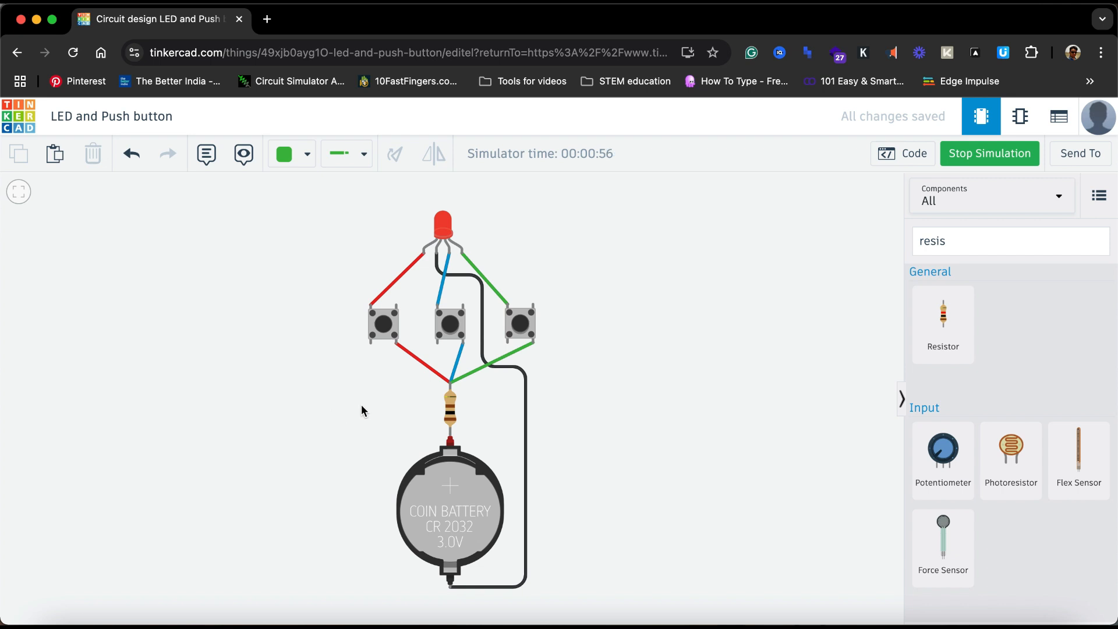
{"action": "left_click", "coordinate": [452, 331]}
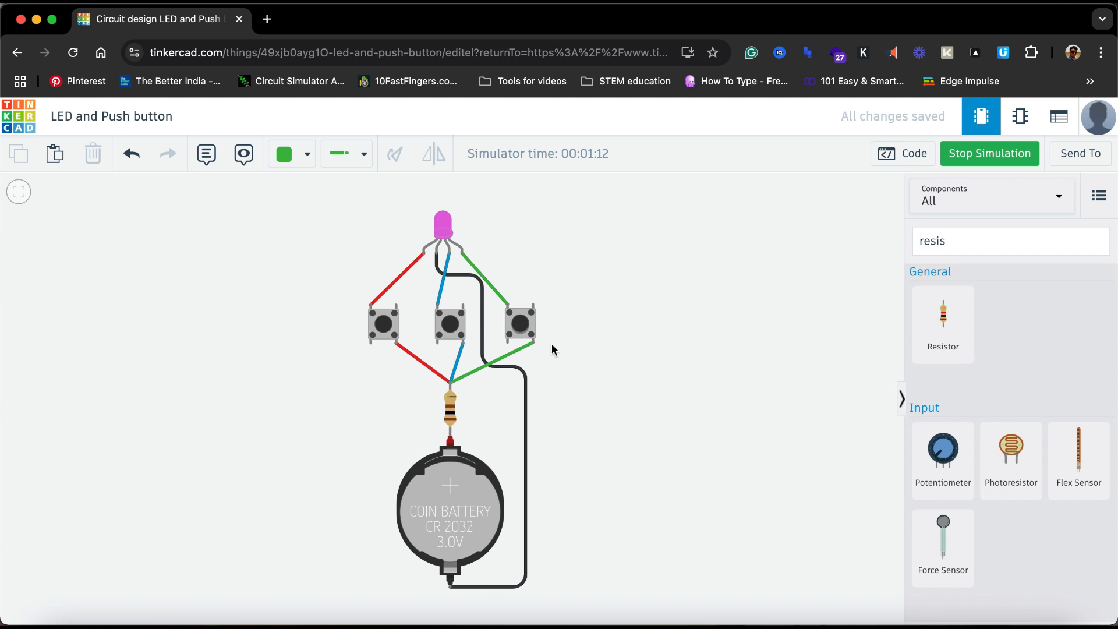
{"action": "left_click", "coordinate": [450, 329]}
{"action": "left_click", "coordinate": [524, 329]}
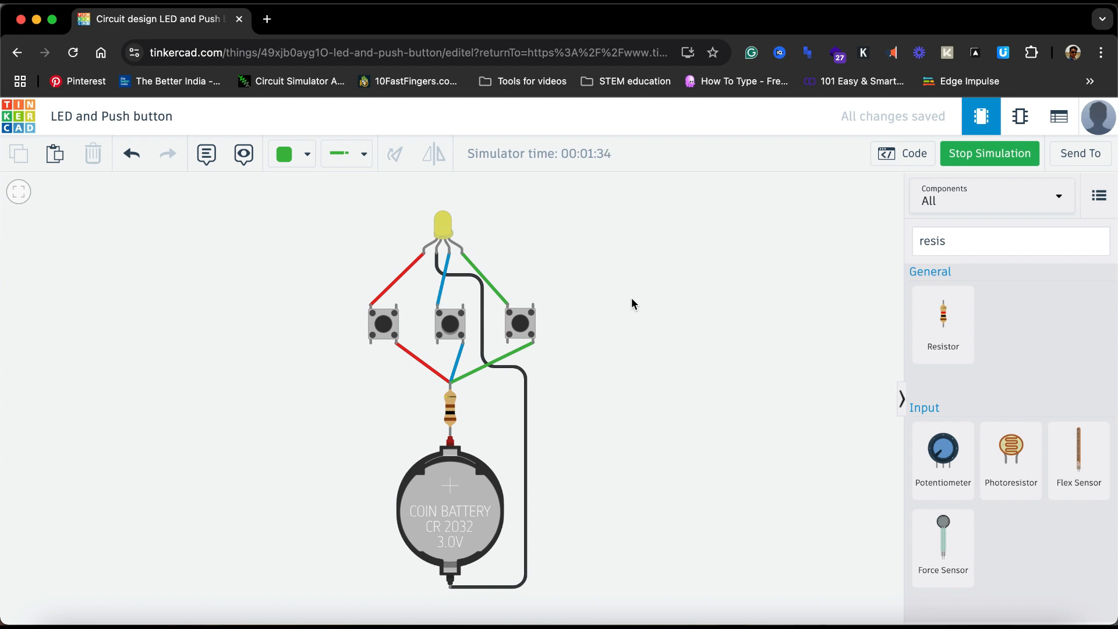
Step: Hold all three pushbuttons on together in the simulation to mix red, blue and green
{"action": "left_click", "coordinate": [385, 327]}
{"action": "left_click", "coordinate": [453, 330]}
{"action": "left_click", "coordinate": [384, 327], "text": "shift"}
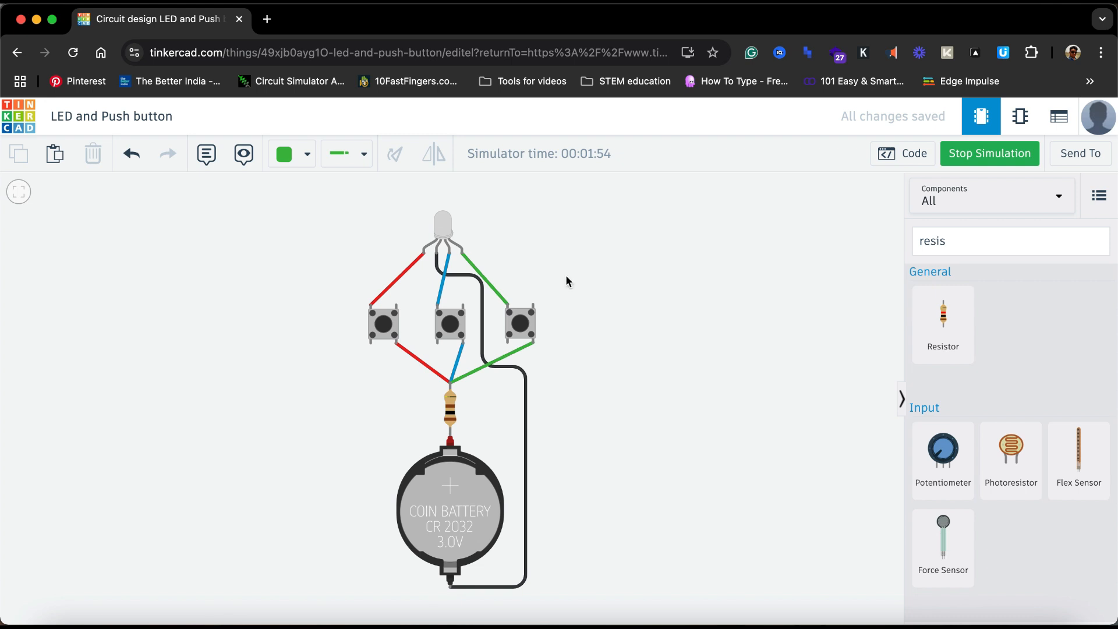